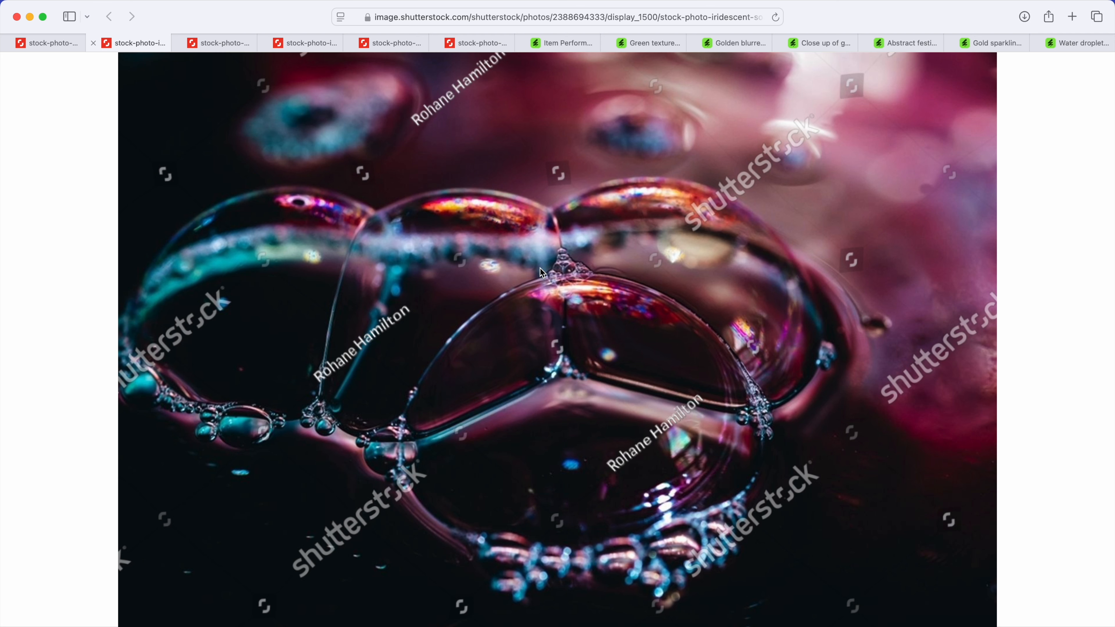
# Step: Examine the open Shutterstock photos in turn, from purple light trails and bubbles to the zipper macro, including a closer view of the blue droplet shot
pyautogui.scroll(1, 540, 268)
pyautogui.scroll(-1, 540, 267)
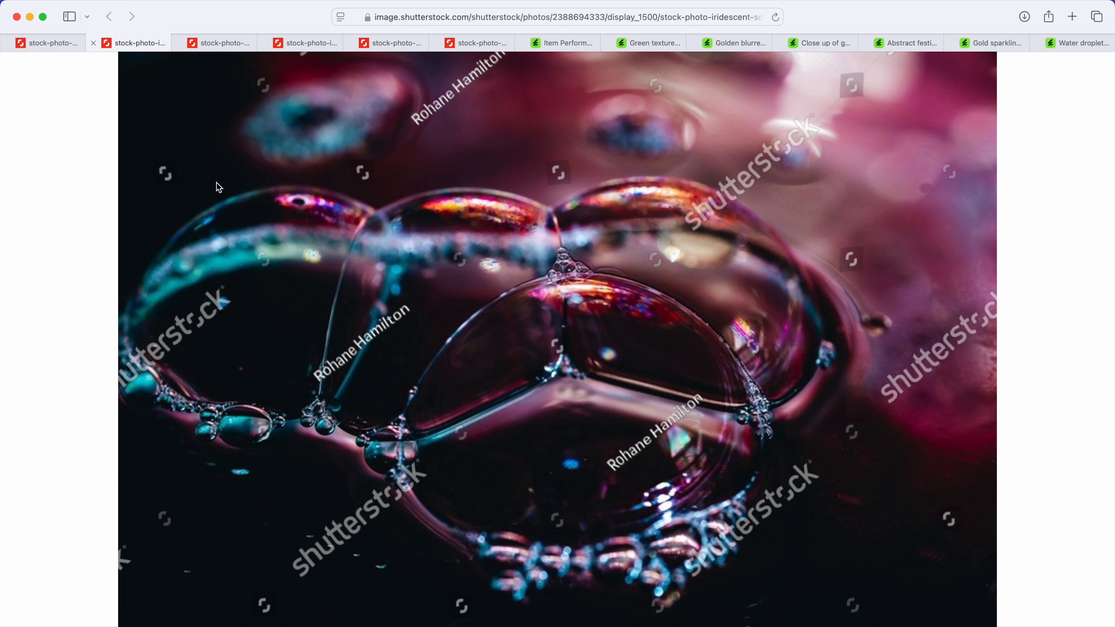
pyautogui.click(60, 47)
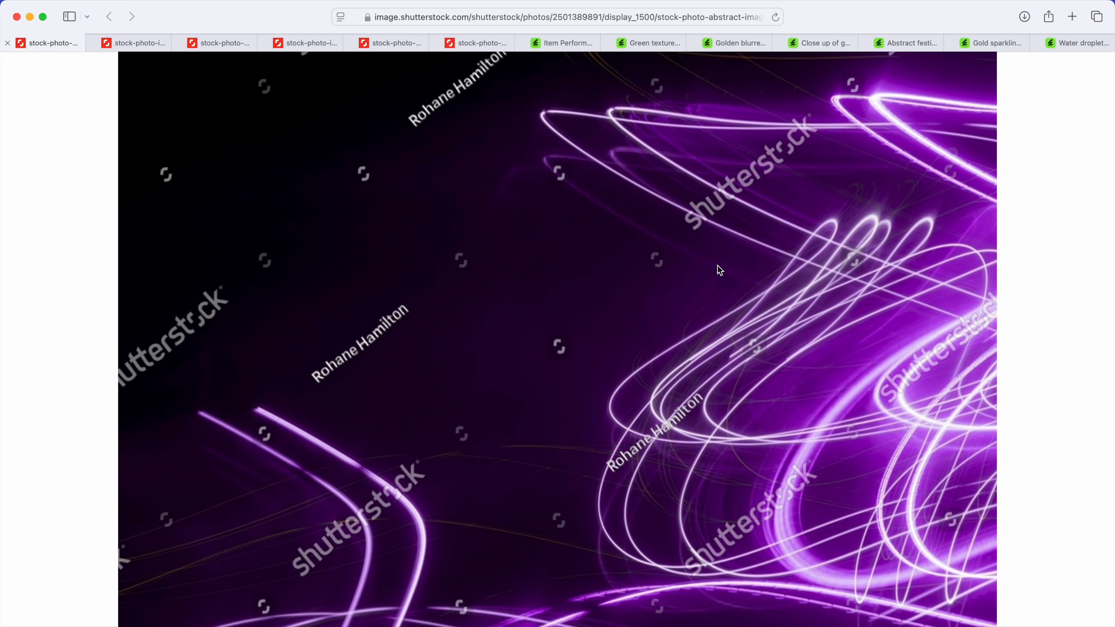
pyautogui.click(147, 45)
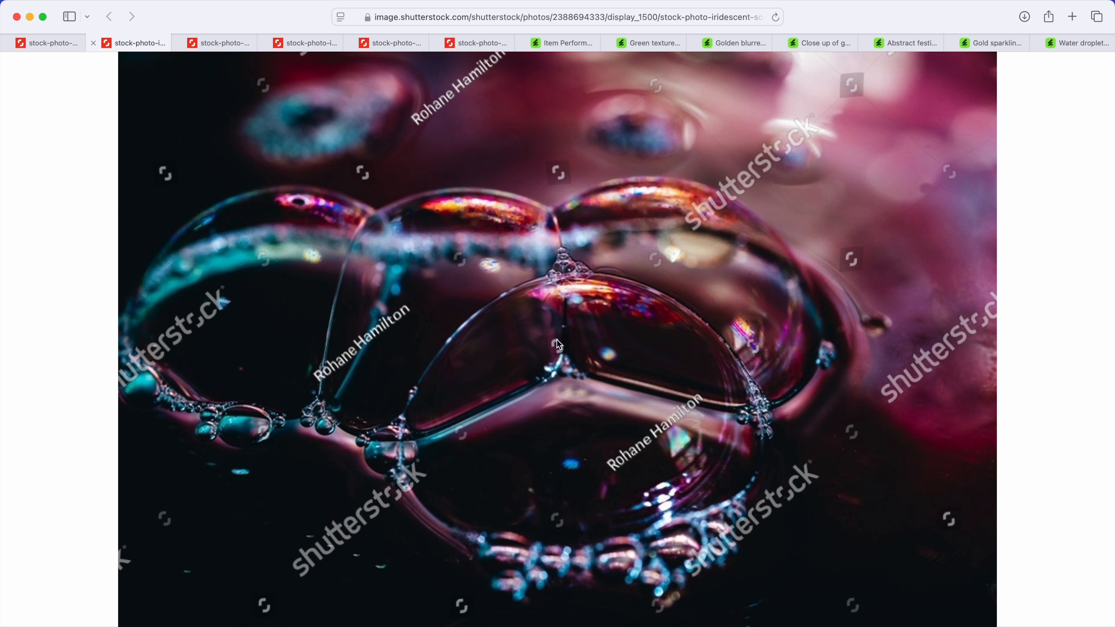
pyautogui.click(233, 47)
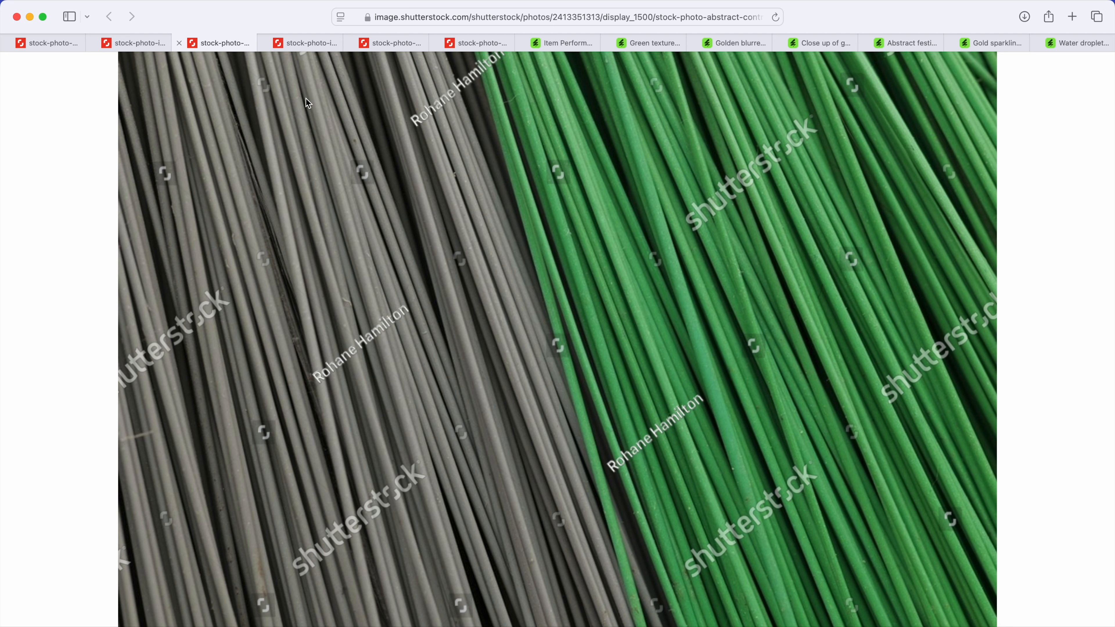
pyautogui.click(321, 39)
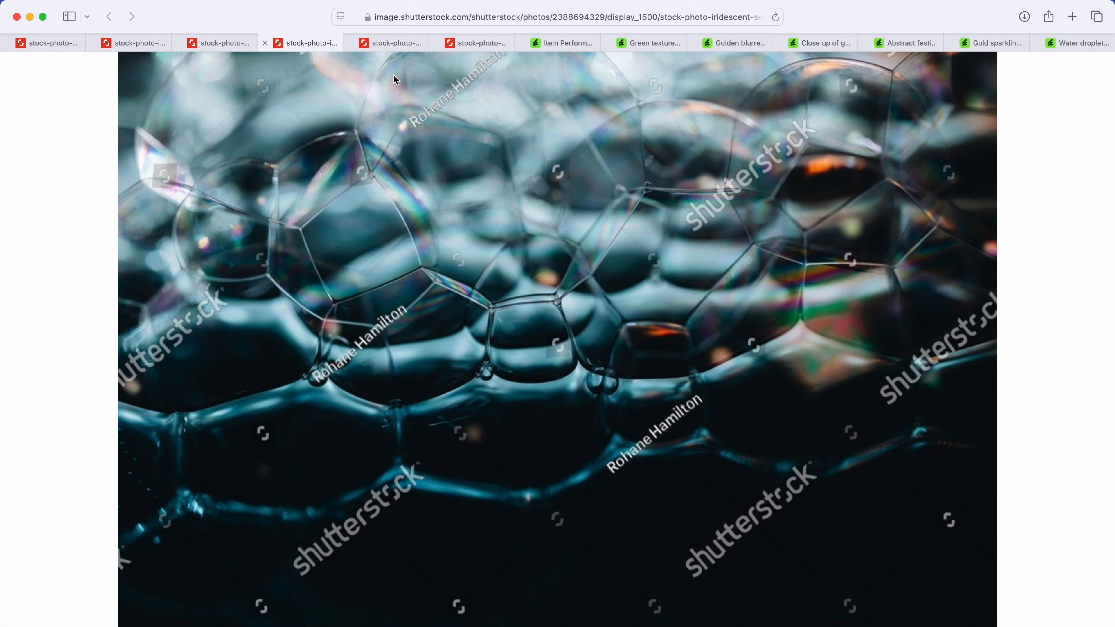
pyautogui.click(391, 45)
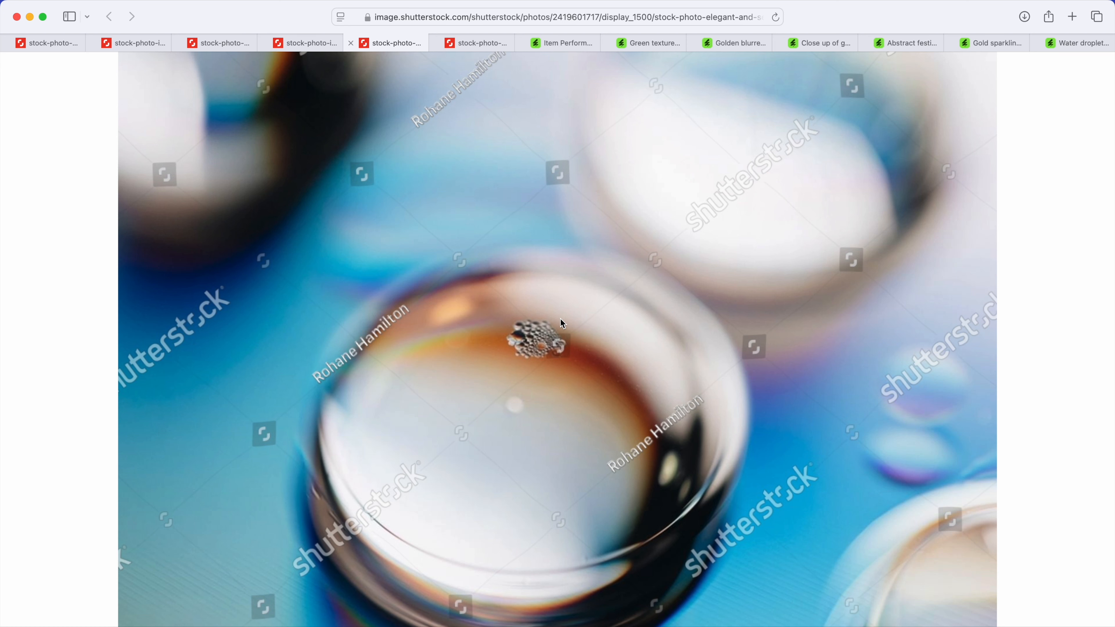
pyautogui.click(514, 323)
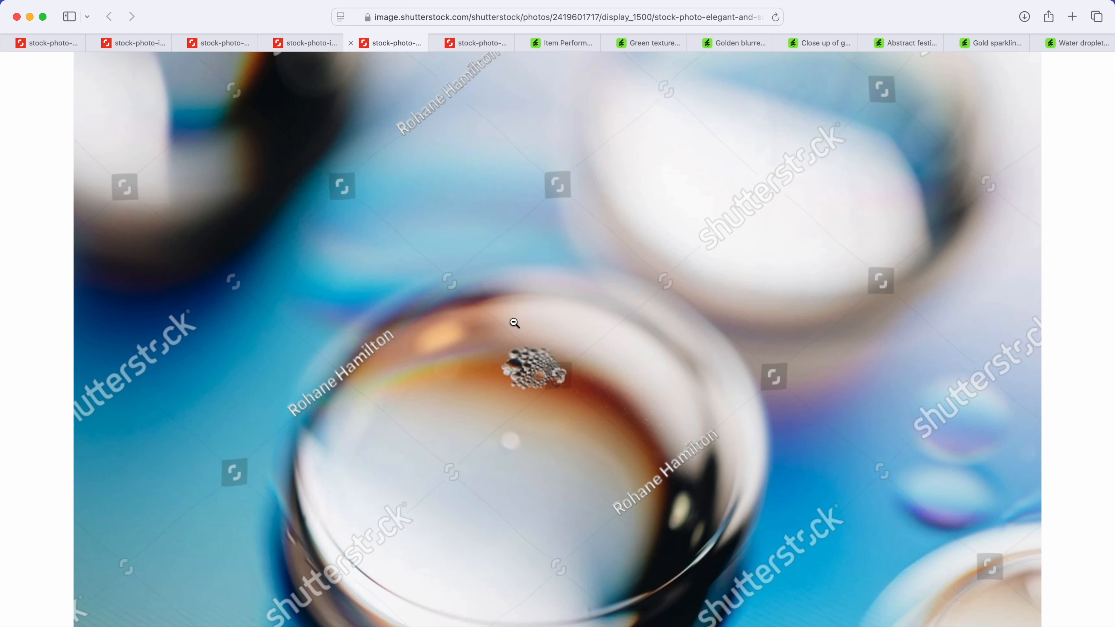
pyautogui.click(542, 379)
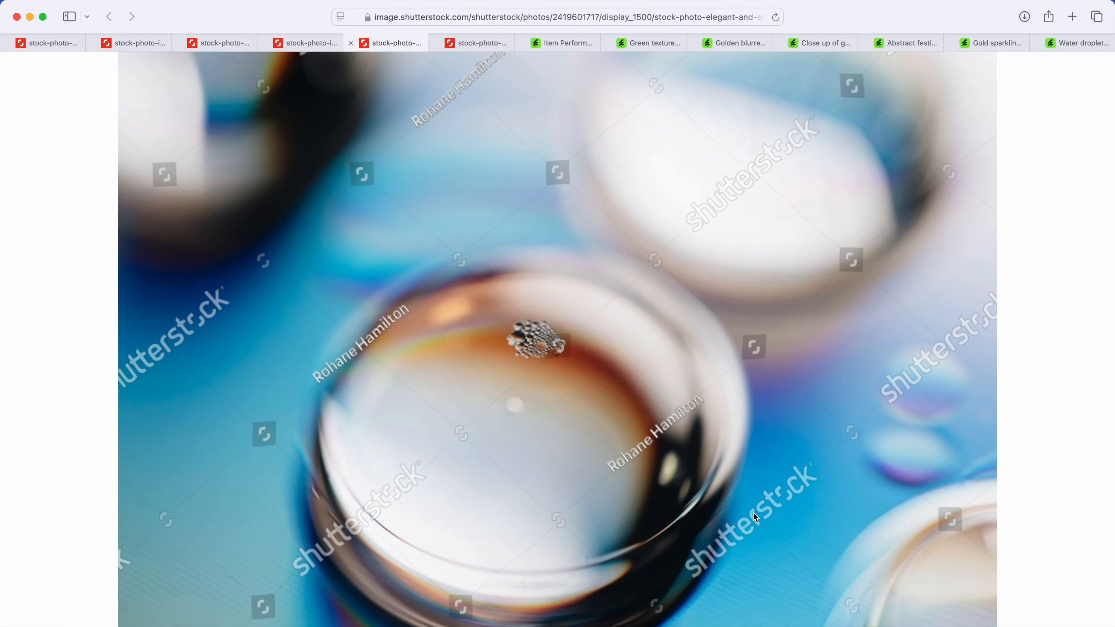
pyautogui.scroll(5, 764, 461)
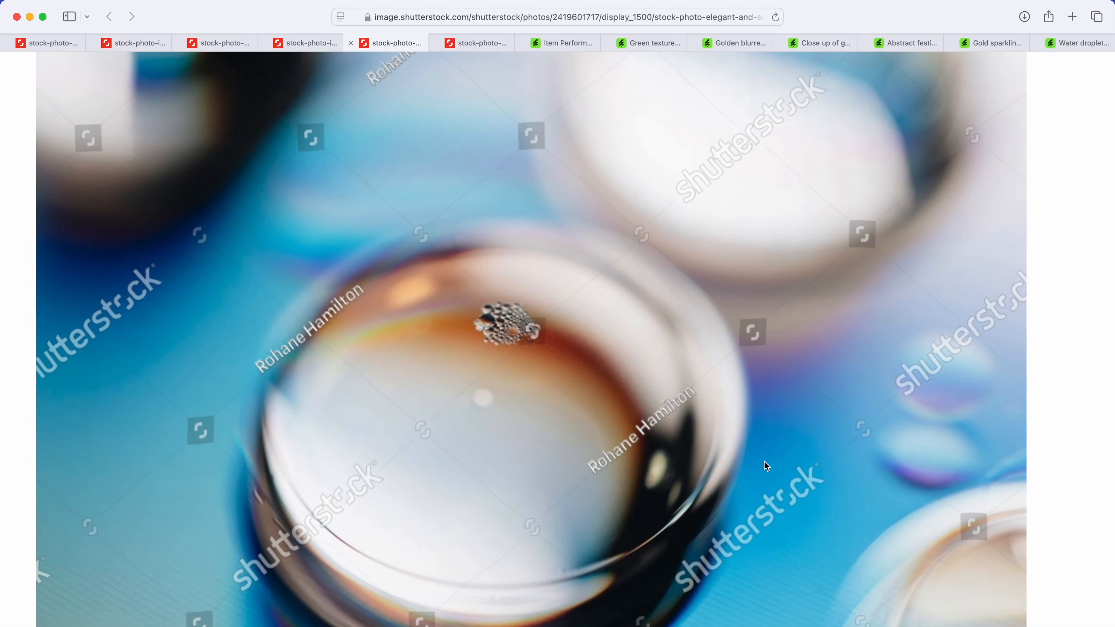
pyautogui.scroll(-5, 764, 461)
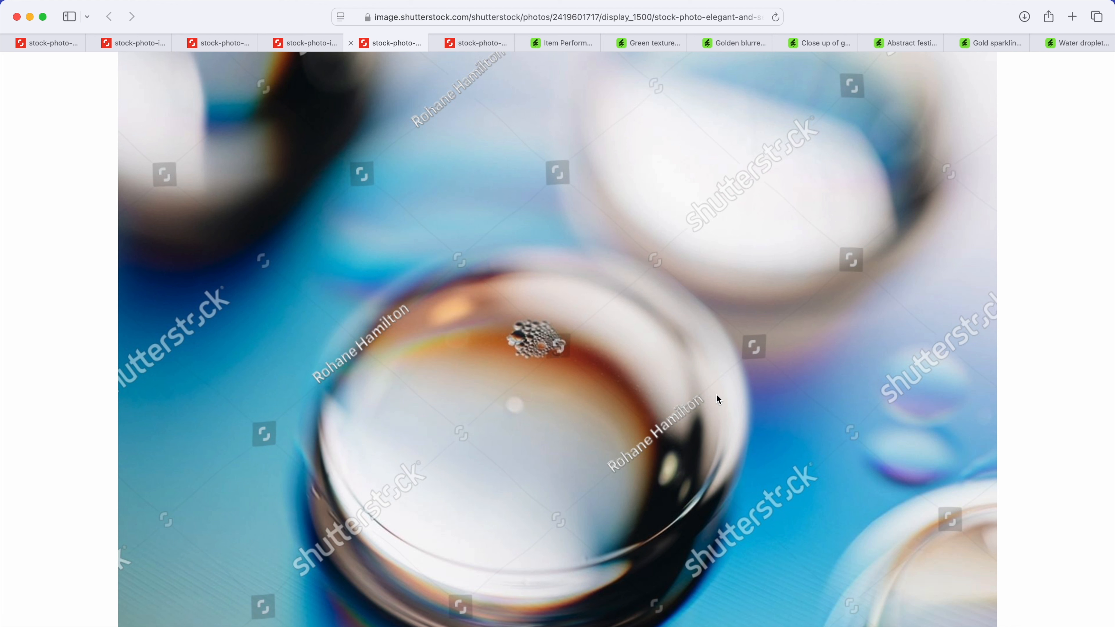
pyautogui.click(470, 39)
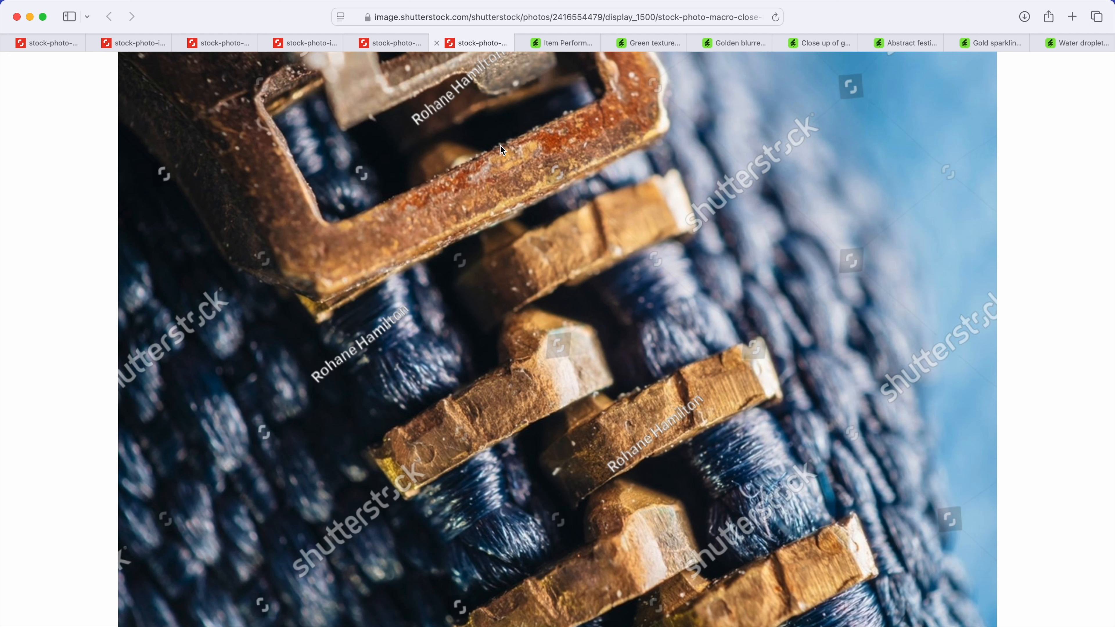
# Step: Examine the Envato photo pages in turn: green fabric, golden bokeh, circuit board, festive bokeh, gold glitter and water droplets
pyautogui.click(621, 42)
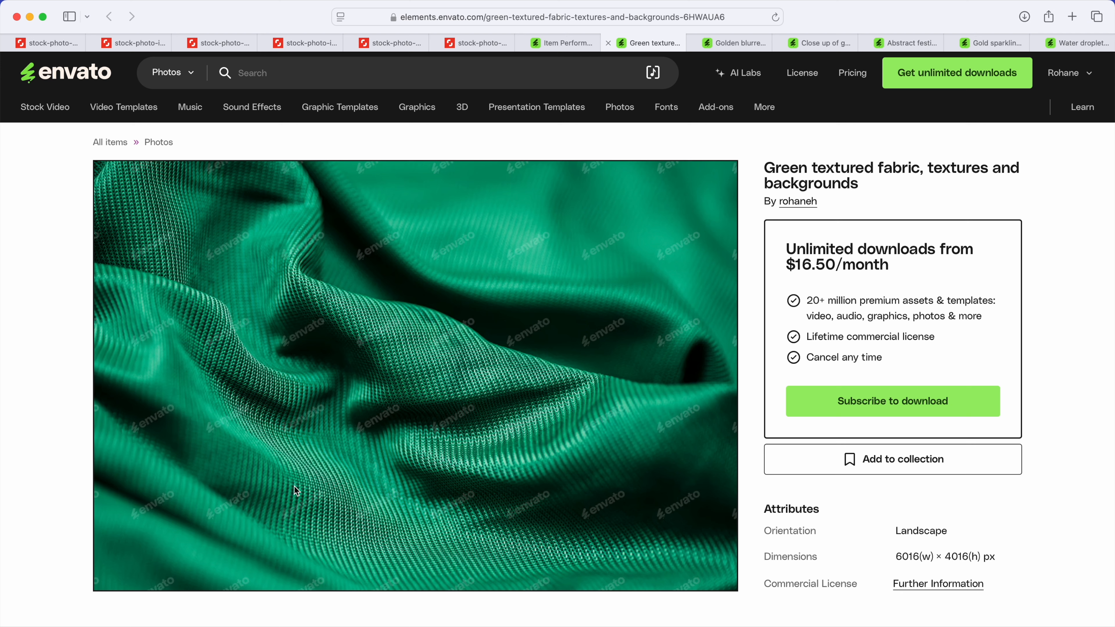
pyautogui.click(746, 42)
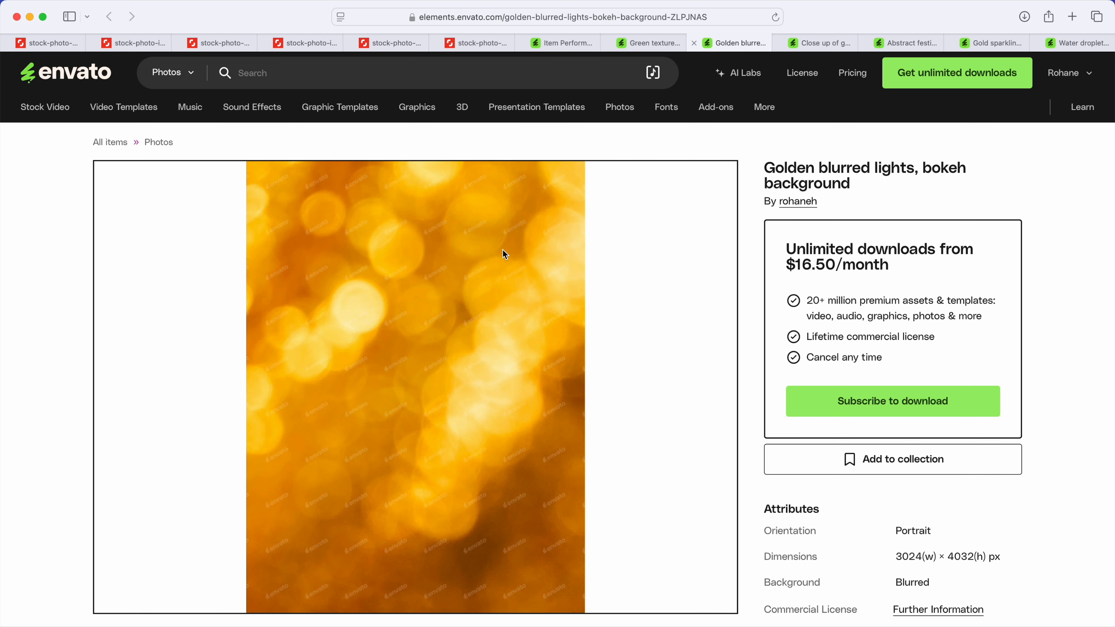
pyautogui.click(815, 36)
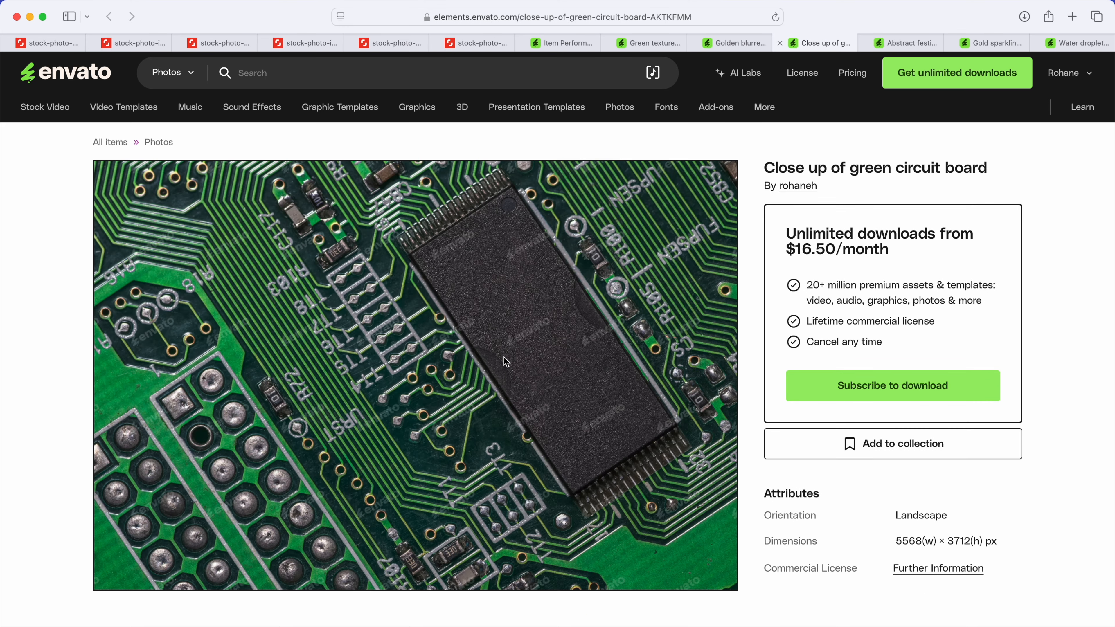
pyautogui.scroll(5, 484, 441)
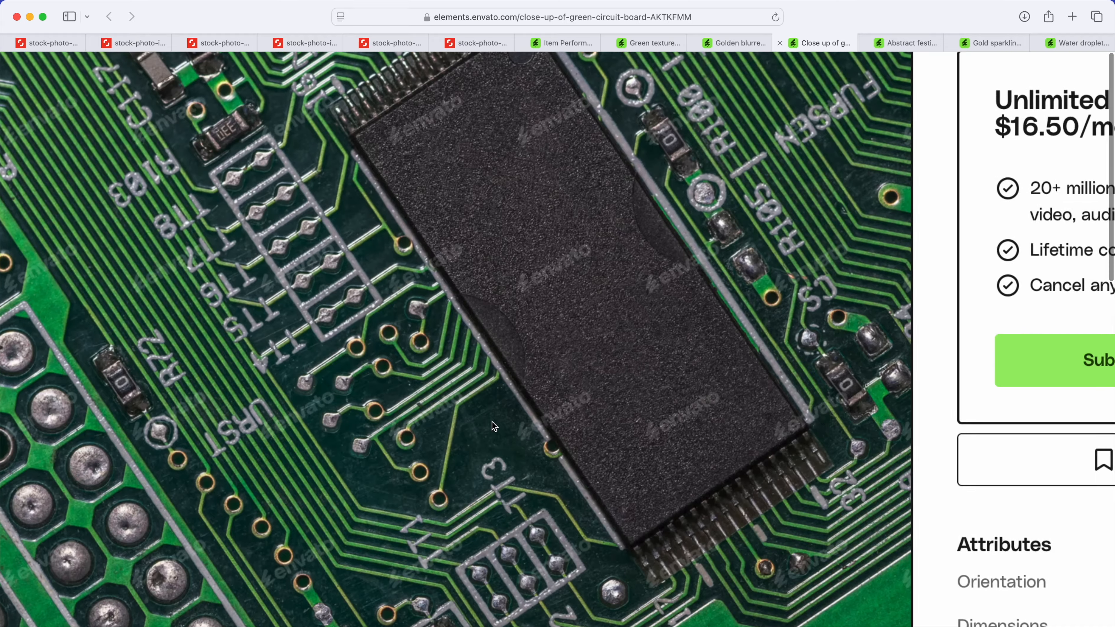
pyautogui.scroll(-5, 493, 425)
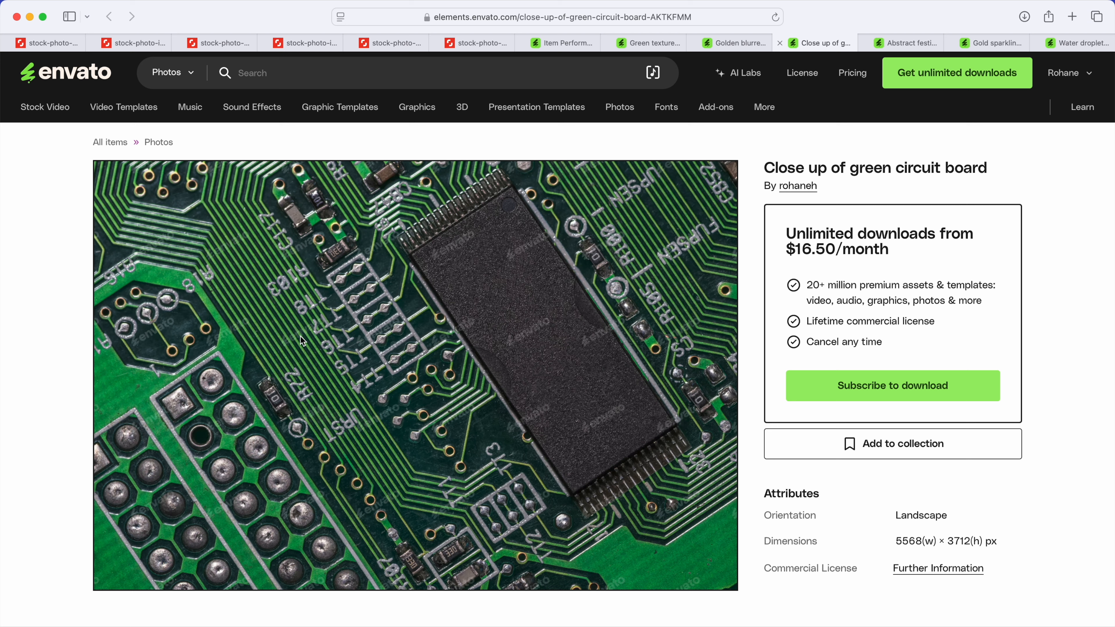
pyautogui.click(910, 47)
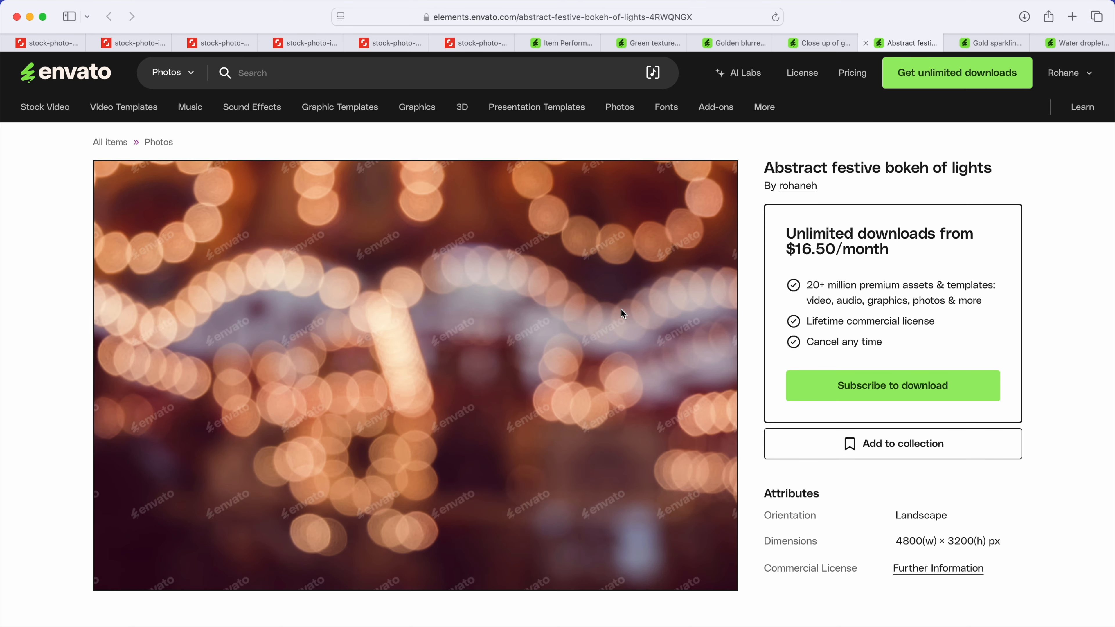
pyautogui.click(995, 44)
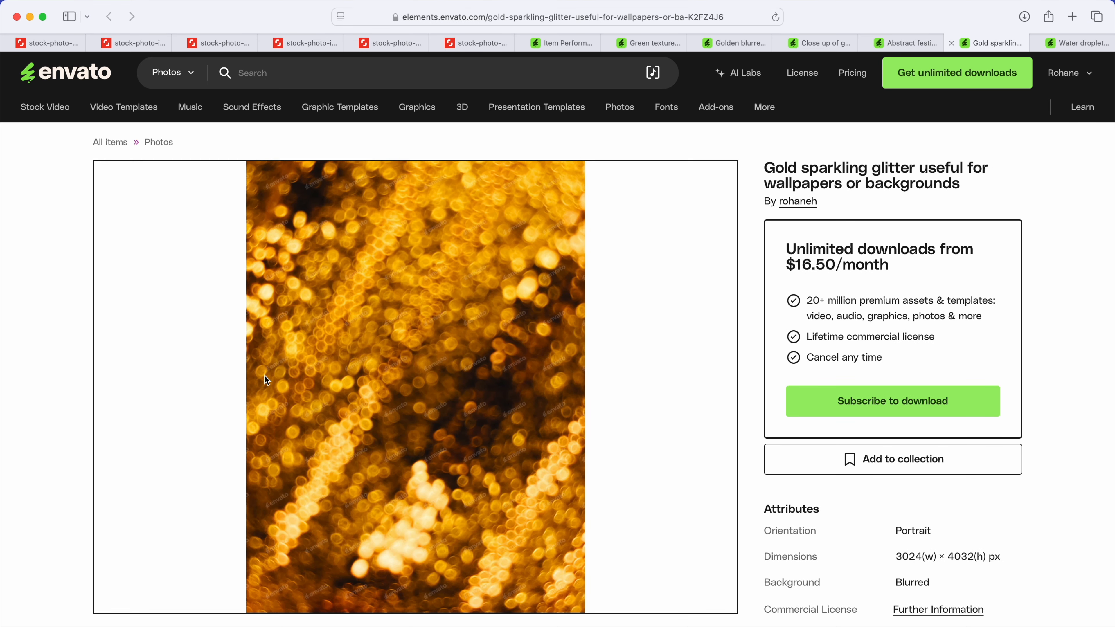
pyautogui.scroll(5, 264, 376)
pyautogui.scroll(-5, 264, 376)
pyautogui.hotkey('ctrl', 'Tab')
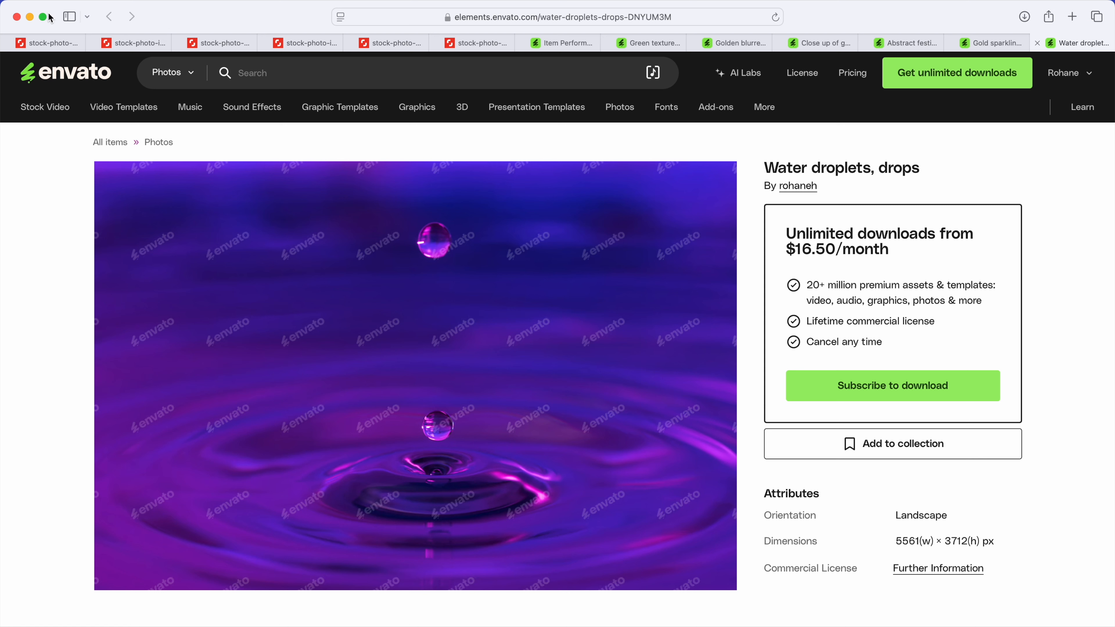
# Step: Switch to the Abstract Macro folder in Finder and open all 29 CR3 files in Lightroom
pyautogui.click(31, 17)
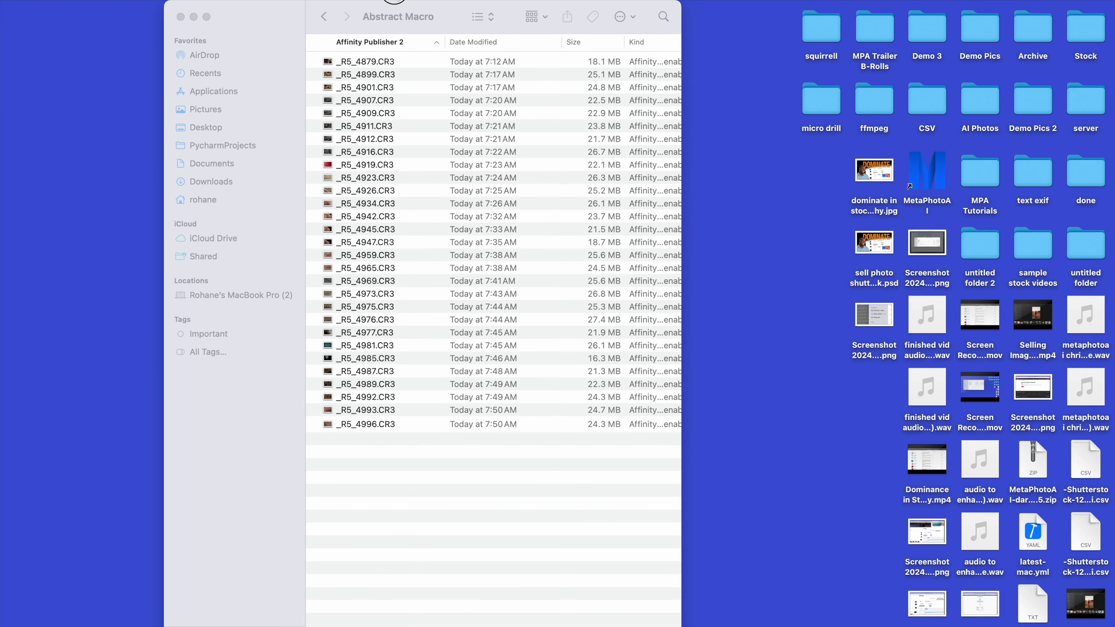
pyautogui.moveTo(428, 439); pyautogui.dragTo(410, 98)
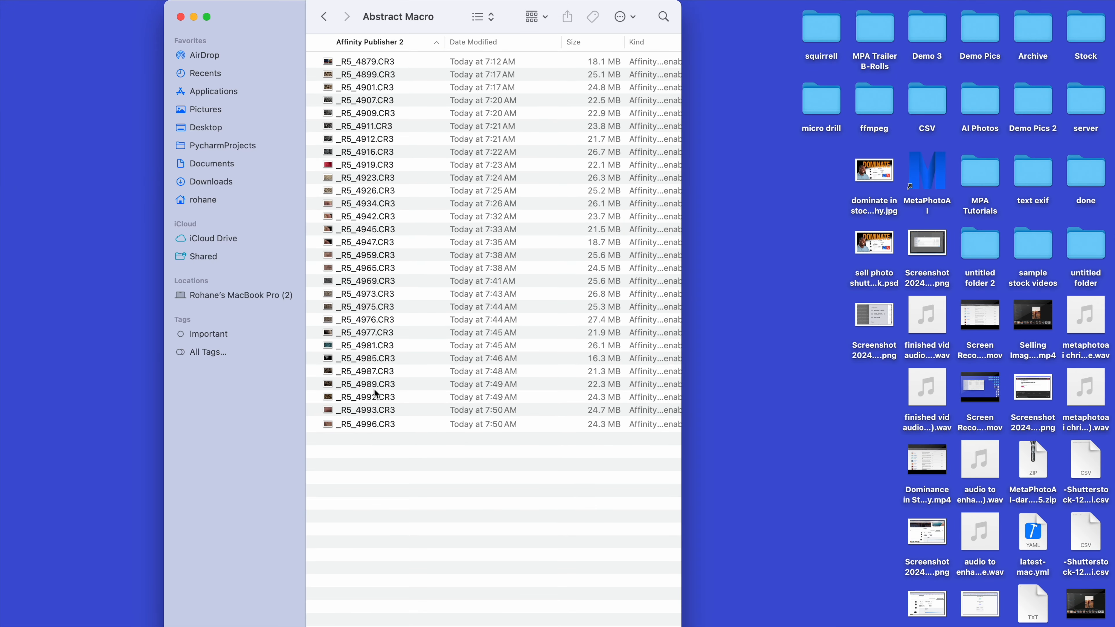
pyautogui.moveTo(387, 494); pyautogui.dragTo(392, 0)
pyautogui.click(406, 516)
pyautogui.moveTo(408, 510); pyautogui.dragTo(395, 0)
pyautogui.click(364, 116)
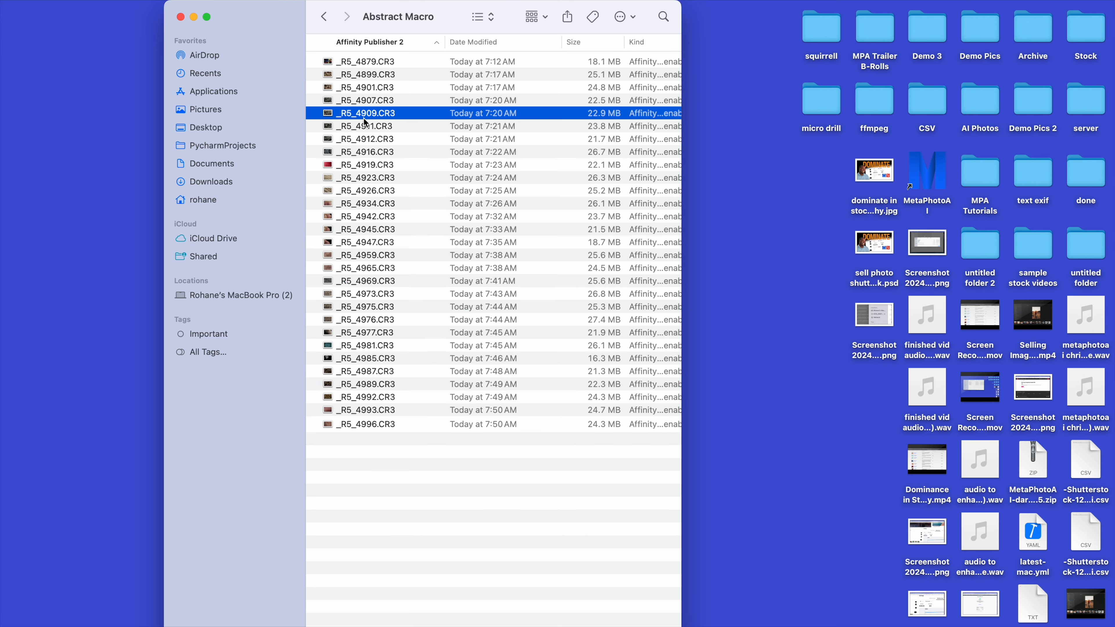
pyautogui.moveTo(371, 458); pyautogui.dragTo(348, 20)
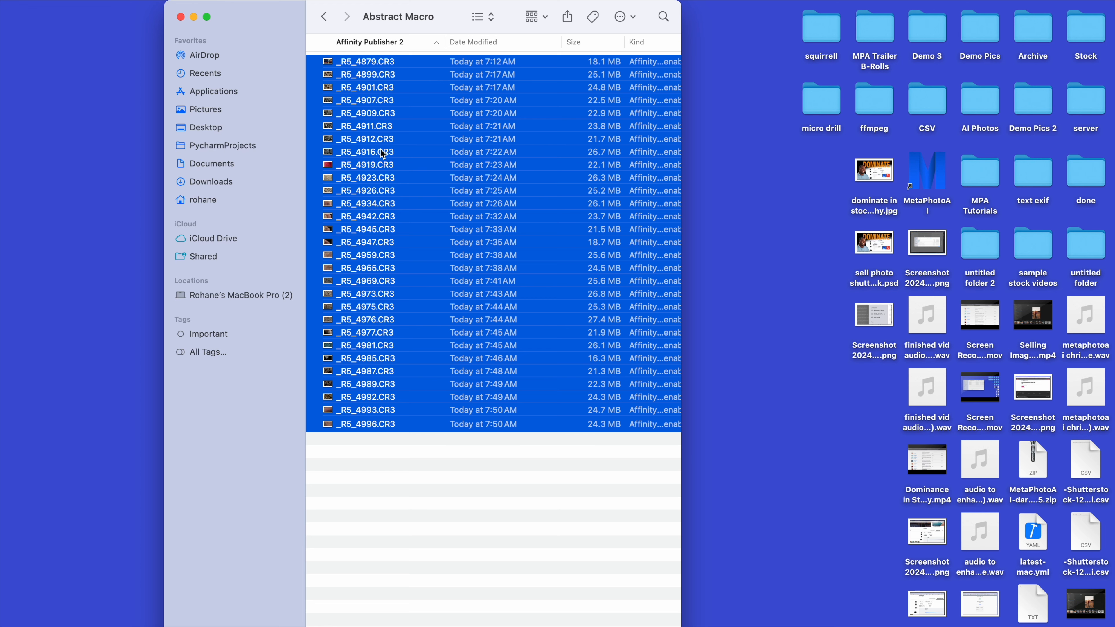
pyautogui.rightClick(388, 128)
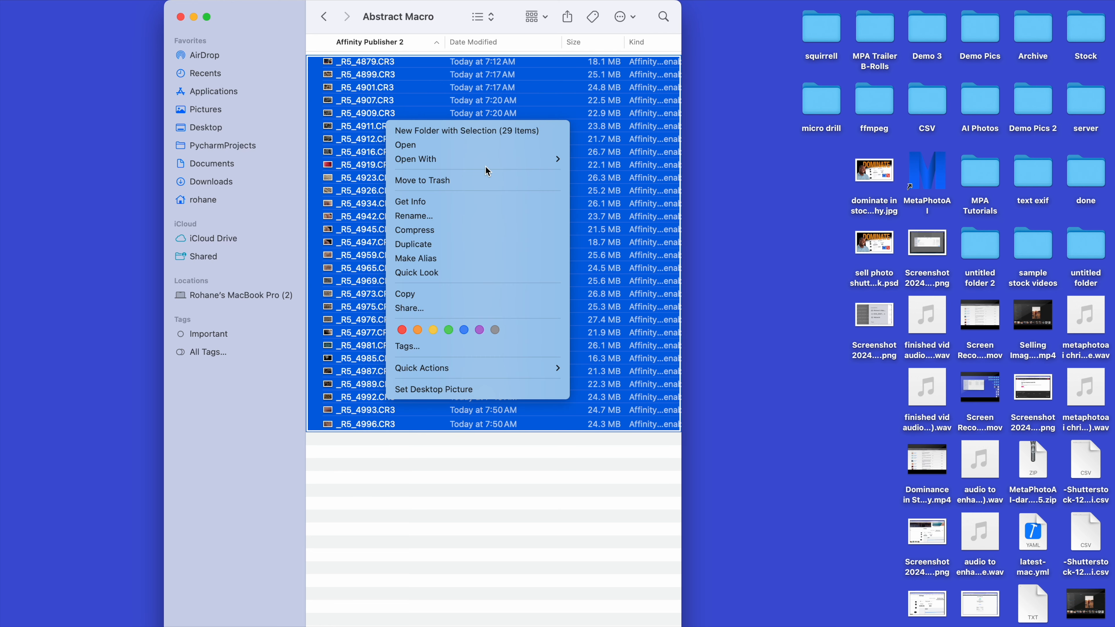
pyautogui.moveTo(489, 159)
pyautogui.click(631, 180)
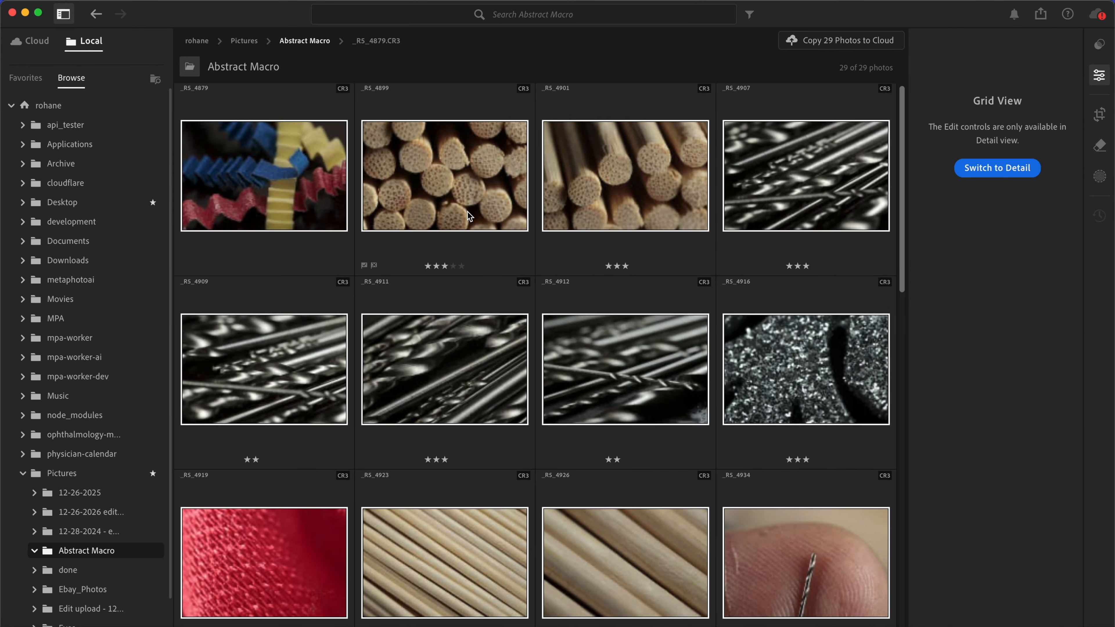
# Step: Look over the Abstract Macro photo grid and open the first photo, _R5_4879, in Detail view
pyautogui.scroll(-15, 467, 210)
pyautogui.scroll(10, 467, 210)
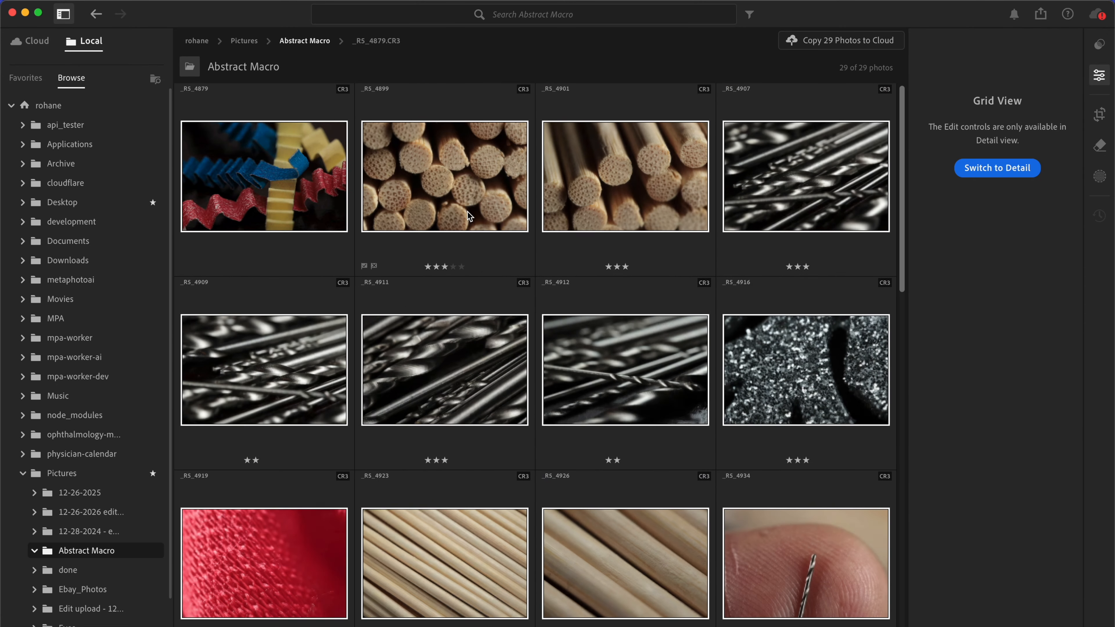
pyautogui.scroll(-10, 467, 211)
pyautogui.scroll(15, 467, 215)
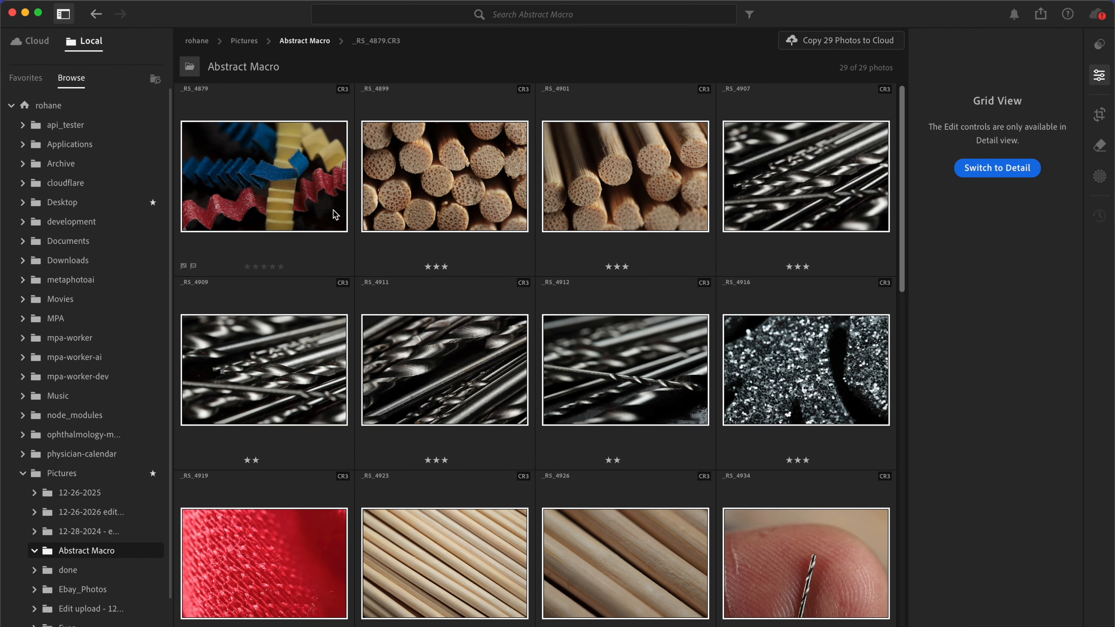
pyautogui.doubleClick(291, 169)
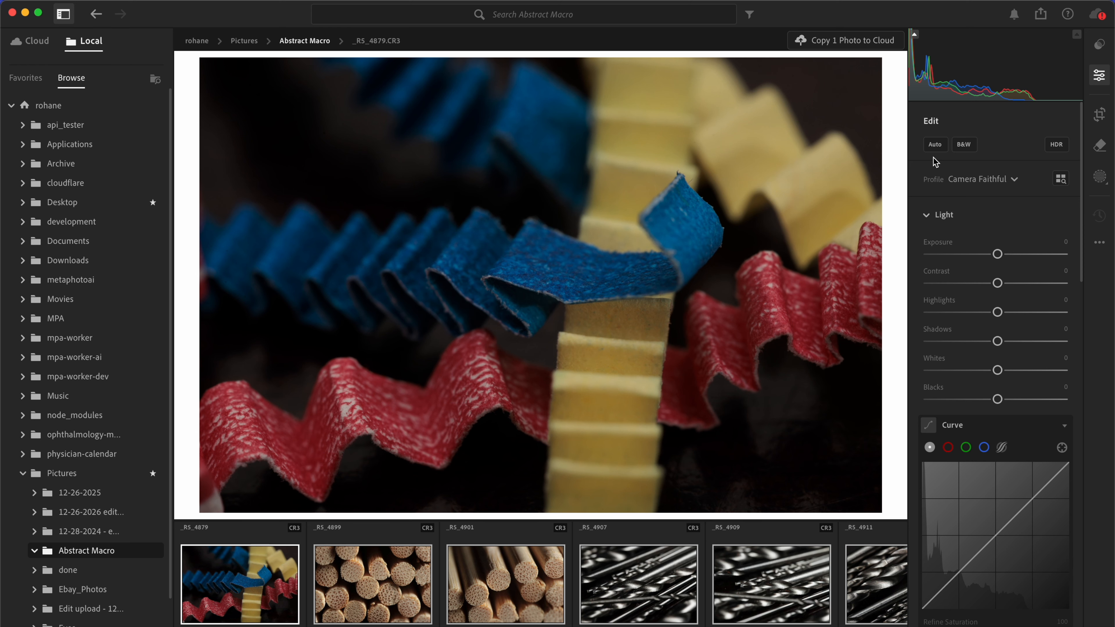
# Step: Apply automatic adjustments to the photo and refine its light with exposure +0.43, highlights −63 and shadows +58
pyautogui.click(935, 144)
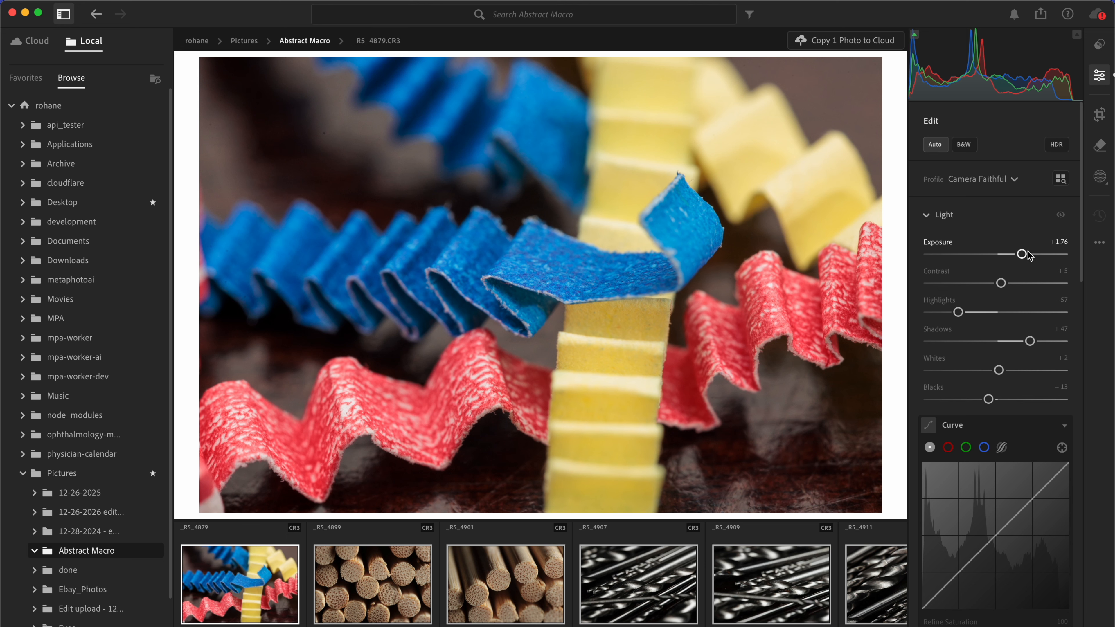
pyautogui.moveTo(1021, 253)
pyautogui.mouseDown()
pyautogui.moveTo(995, 254)
pyautogui.moveTo(1009, 260)
pyautogui.mouseUp()
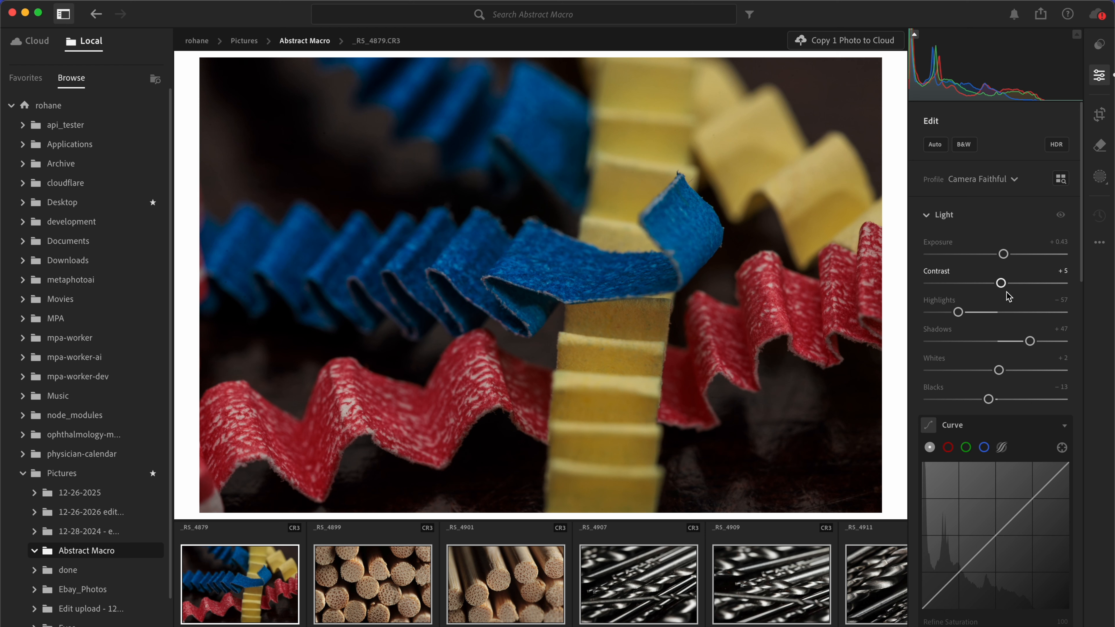
pyautogui.moveTo(959, 313); pyautogui.dragTo(954, 313)
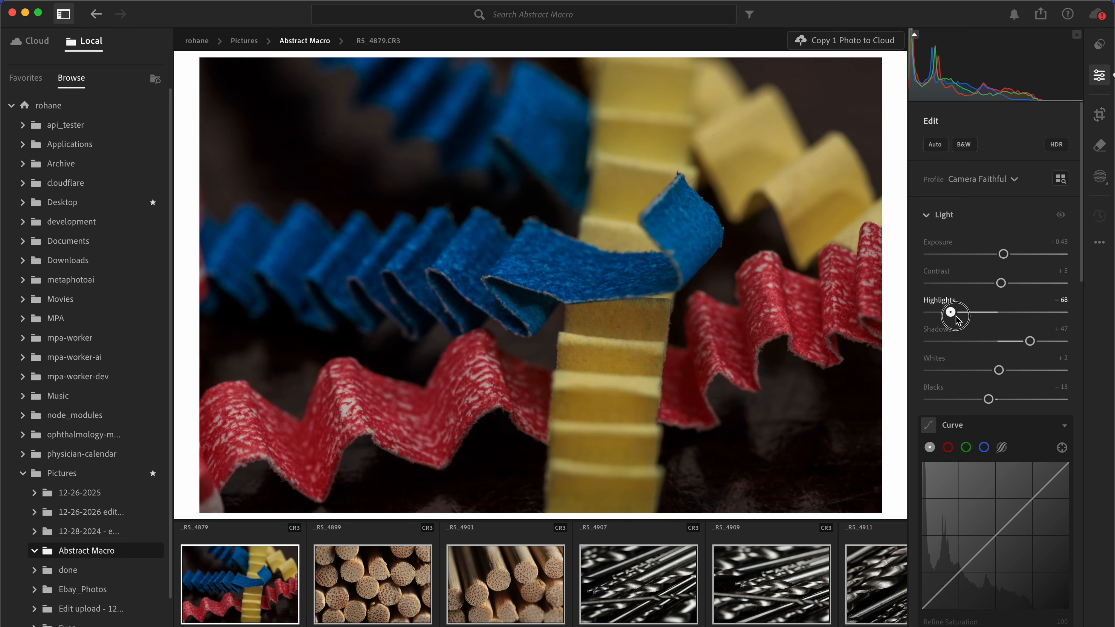
pyautogui.moveTo(1031, 341); pyautogui.dragTo(1038, 342)
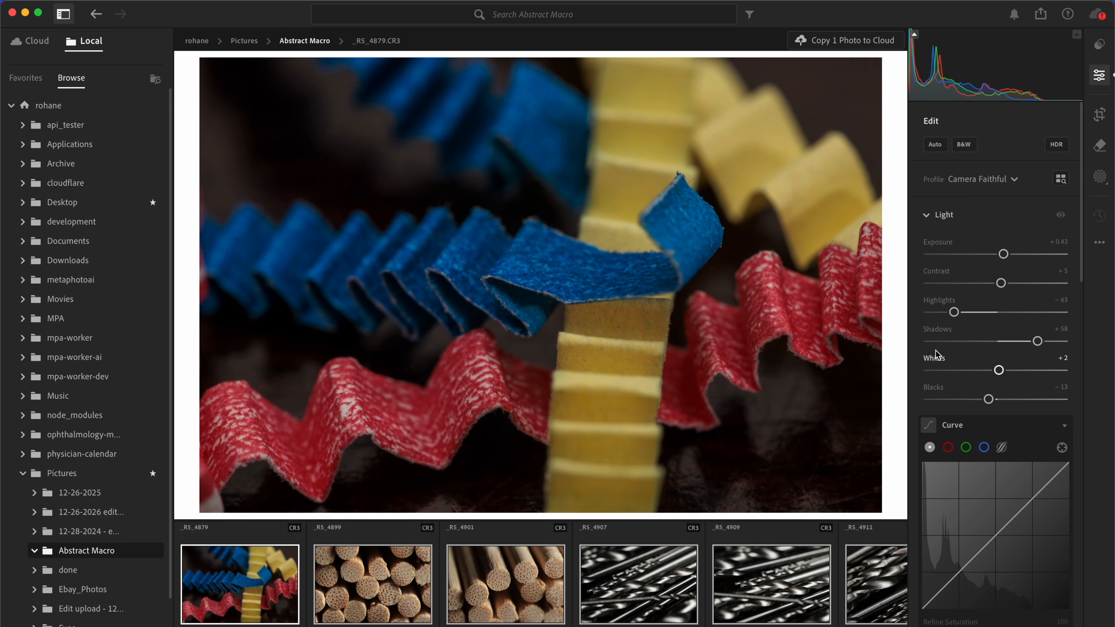
# Step: Adjust the photo's color with temperature 6,737, vibrance +35 and saturation +12
pyautogui.scroll(-10, 933, 356)
pyautogui.scroll(4, 983, 316)
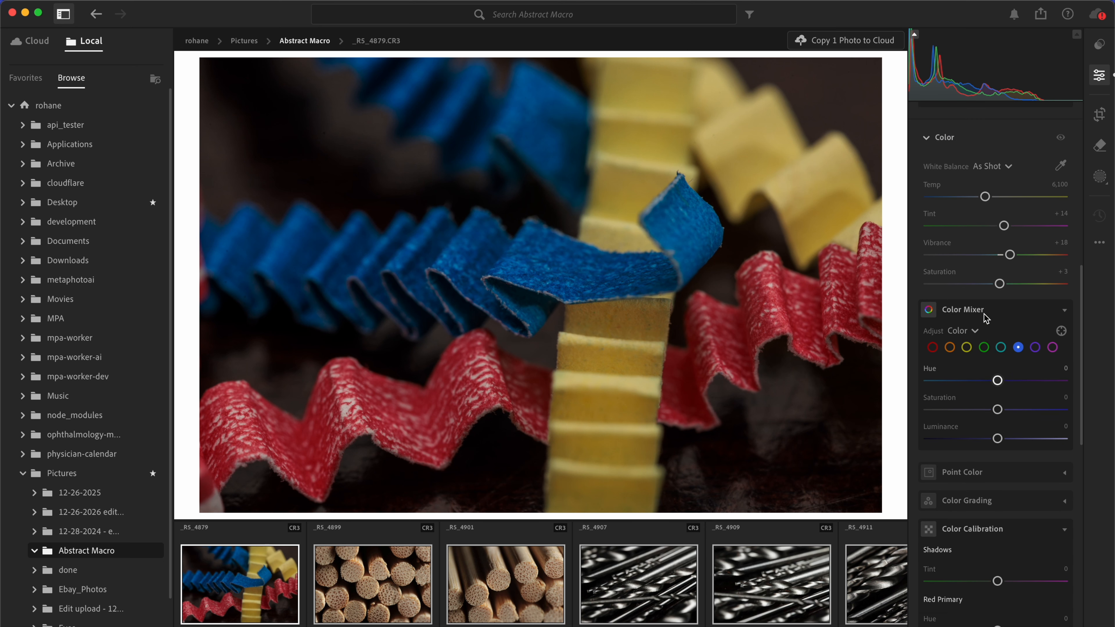
pyautogui.moveTo(1010, 269); pyautogui.dragTo(1006, 298)
pyautogui.moveTo(989, 214); pyautogui.dragTo(998, 214)
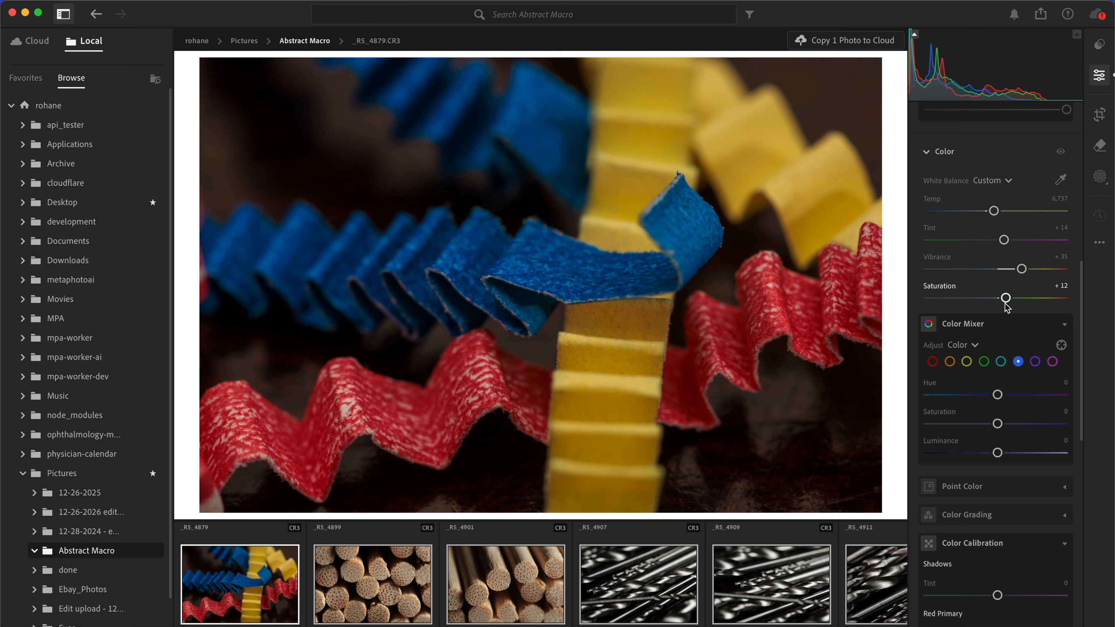
# Step: Set the photo's Texture effect to +22 to bring out the surface detail
pyautogui.scroll(-10, 1005, 306)
pyautogui.moveTo(998, 287)
pyautogui.mouseDown()
pyautogui.moveTo(1037, 288)
pyautogui.moveTo(1013, 287)
pyautogui.mouseUp()
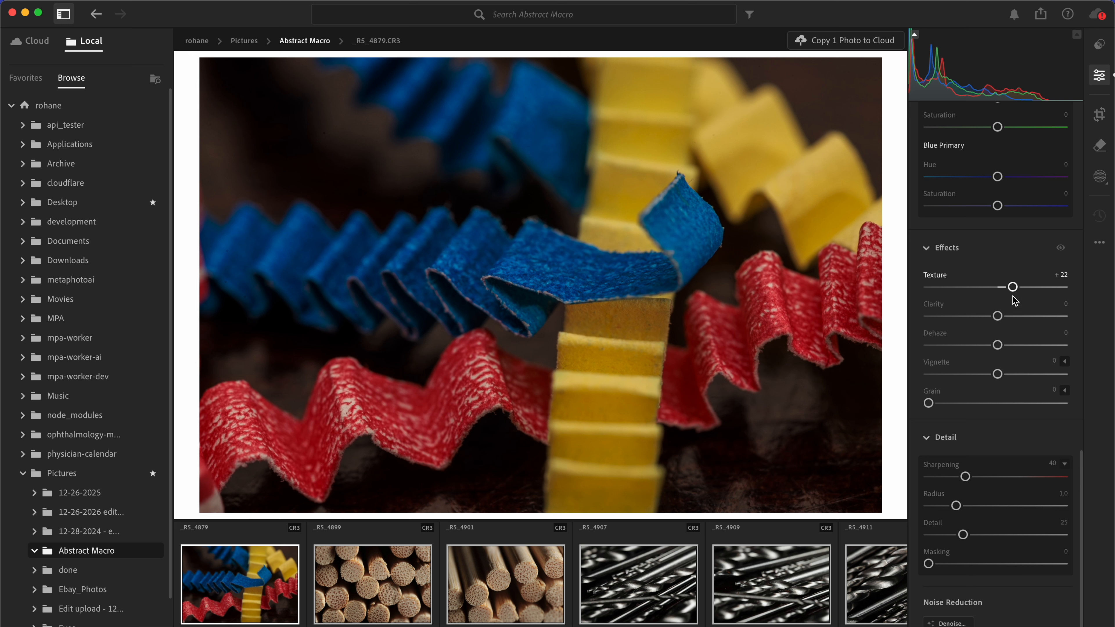
# Step: Raise the Dehaze effect slightly on _RS_4879 and open the next photo, _RS_4899
pyautogui.moveTo(996, 344); pyautogui.dragTo(999, 348)
pyautogui.click(415, 598)
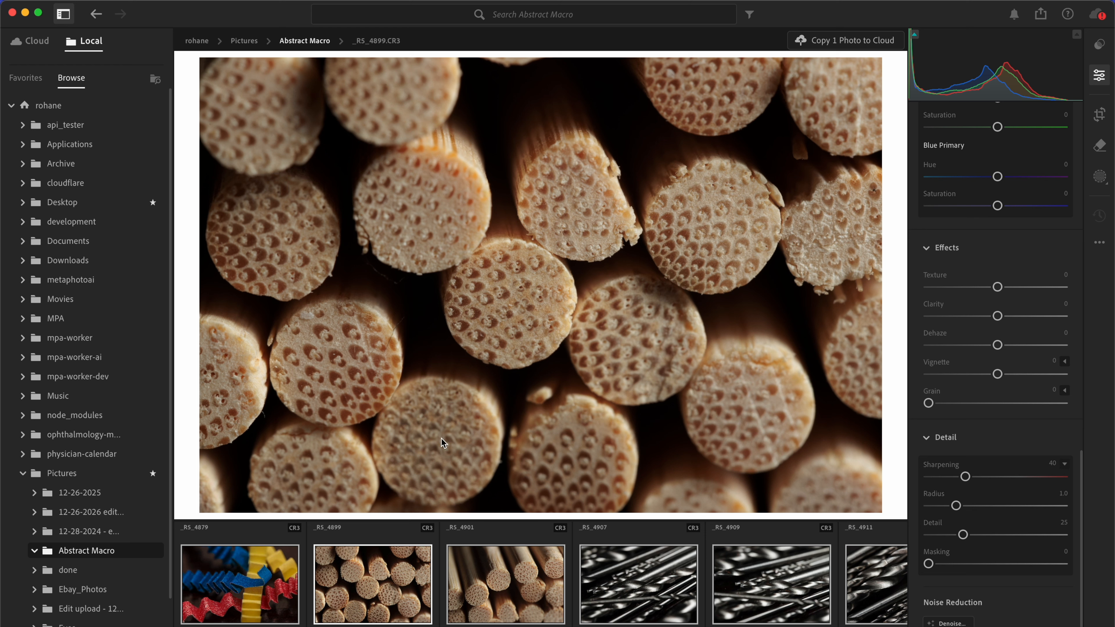
pyautogui.hscroll(10, 522, 586)
pyautogui.hscroll(-10, 522, 586)
# Step: Apply automatic adjustments to _RS_4899 and bring its exposure down to +0.31
pyautogui.scroll(10, 963, 242)
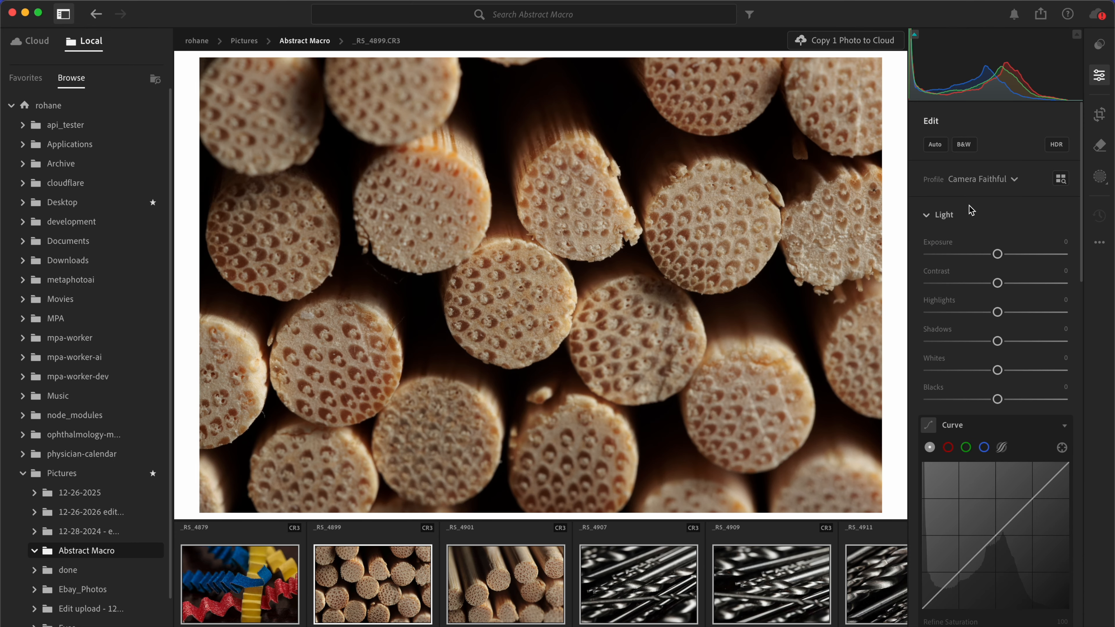
pyautogui.click(935, 145)
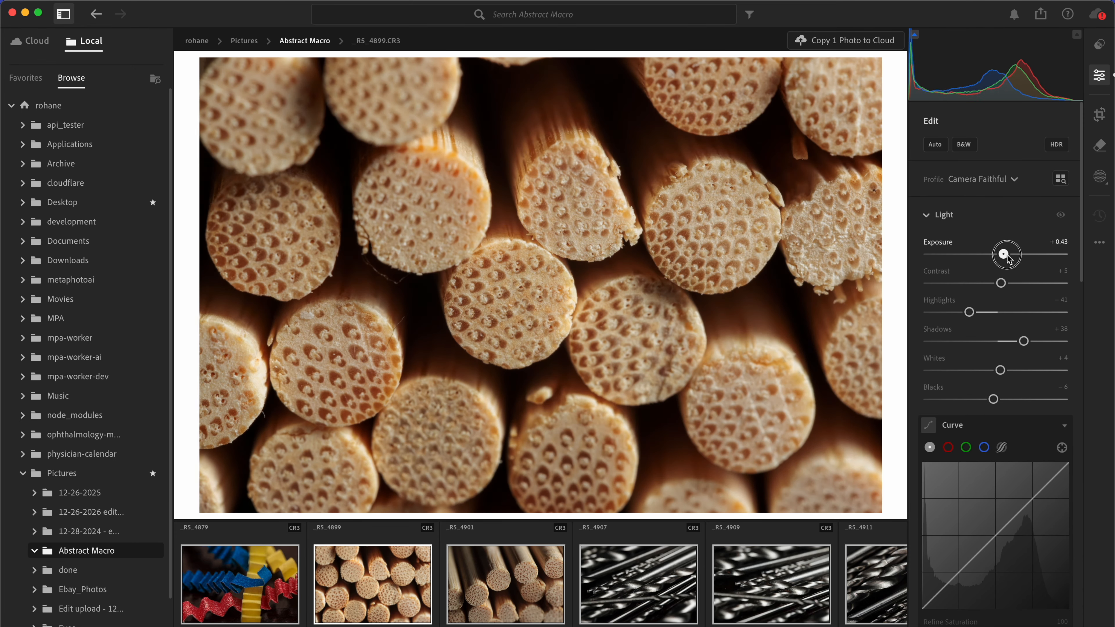
pyautogui.moveTo(1006, 257); pyautogui.dragTo(1003, 257)
pyautogui.moveTo(1003, 257); pyautogui.dragTo(1007, 259)
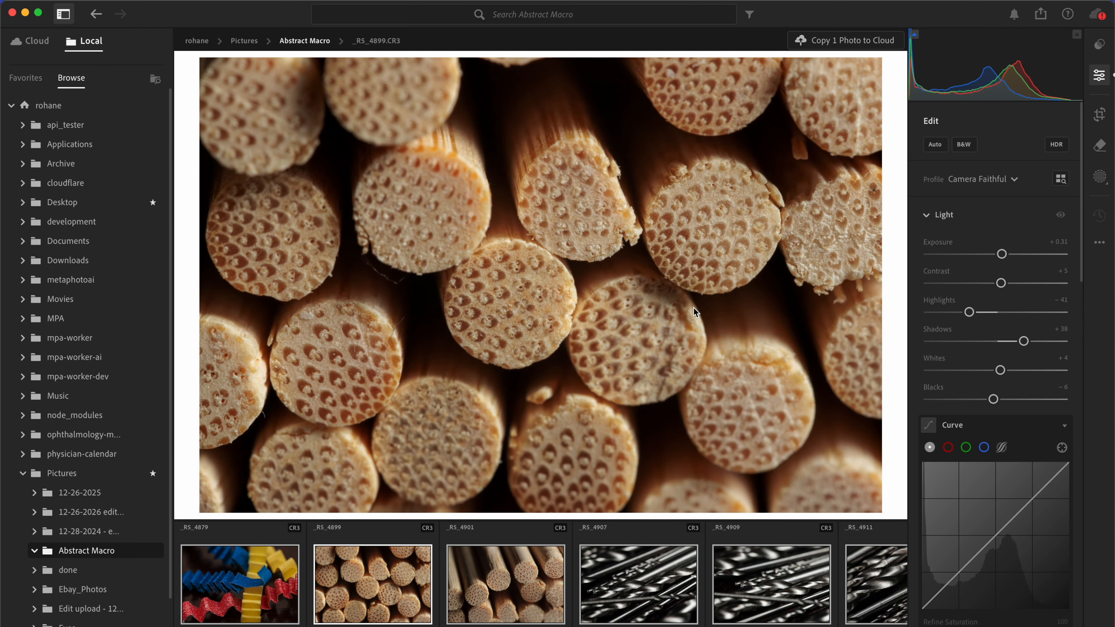
# Step: Add effects to the bamboo stick photo with Texture +18, Clarity +14 and Dehaze +8
pyautogui.scroll(-10, 991, 288)
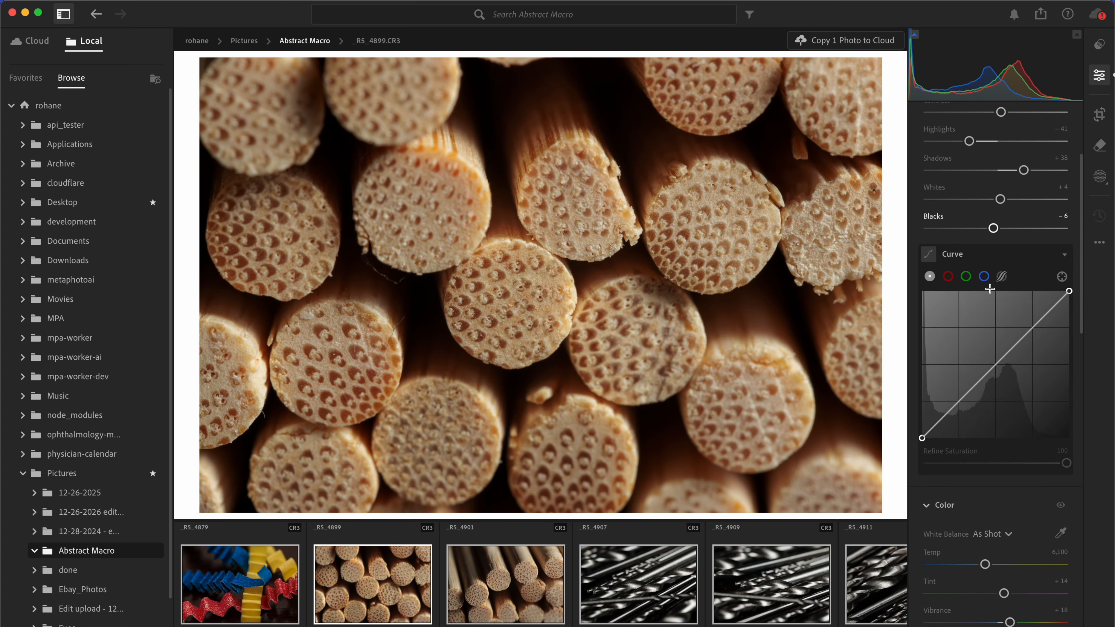
pyautogui.scroll(-10, 986, 283)
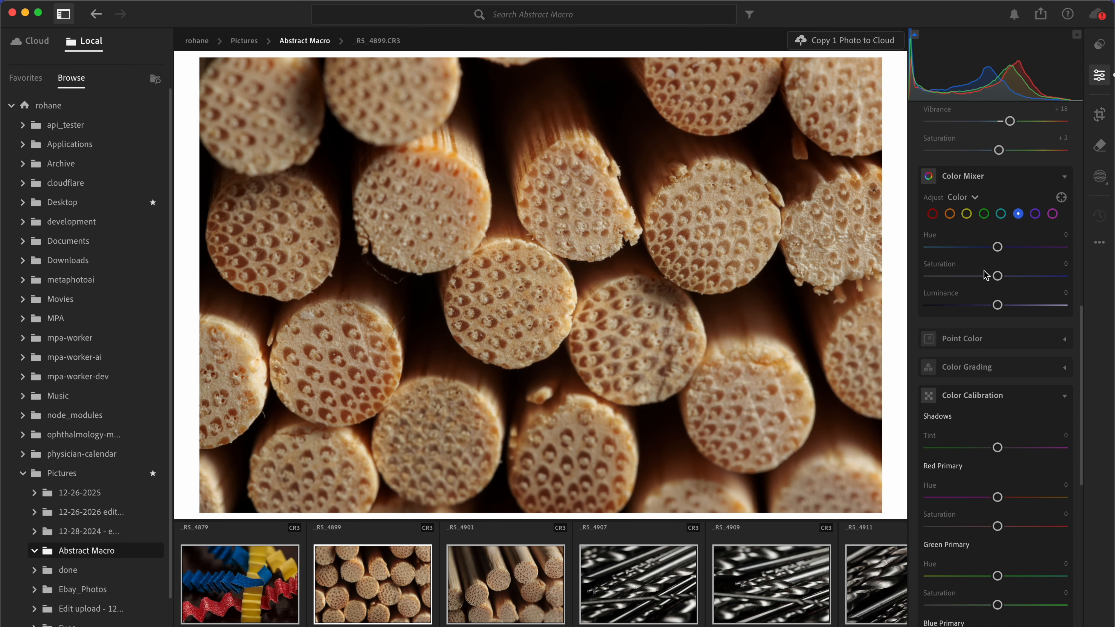
pyautogui.scroll(-8, 982, 277)
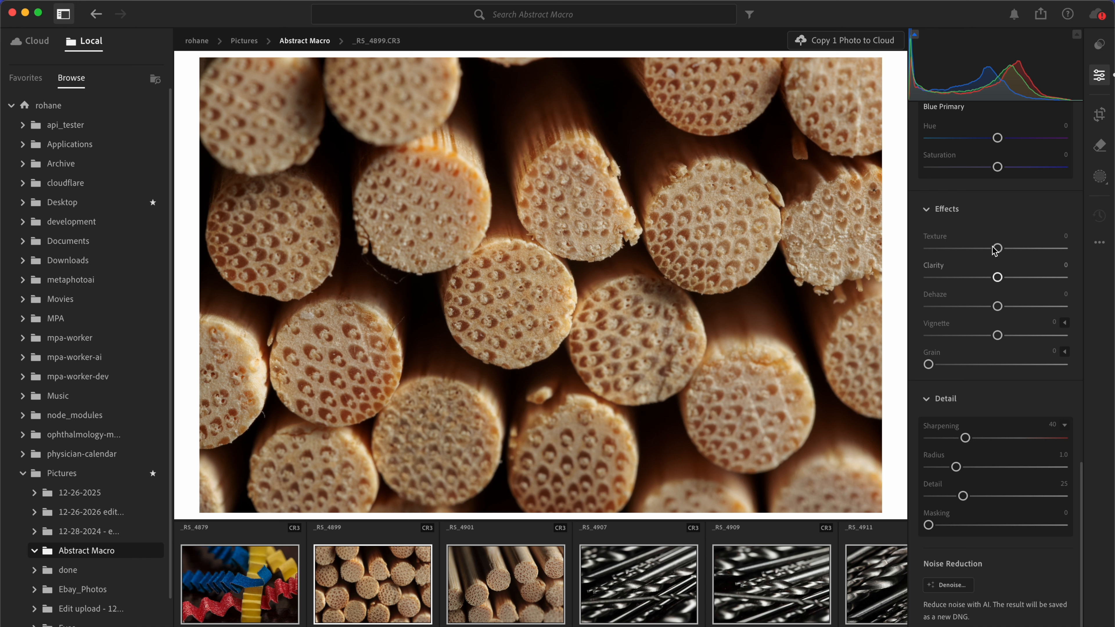
pyautogui.moveTo(998, 249); pyautogui.dragTo(1003, 313)
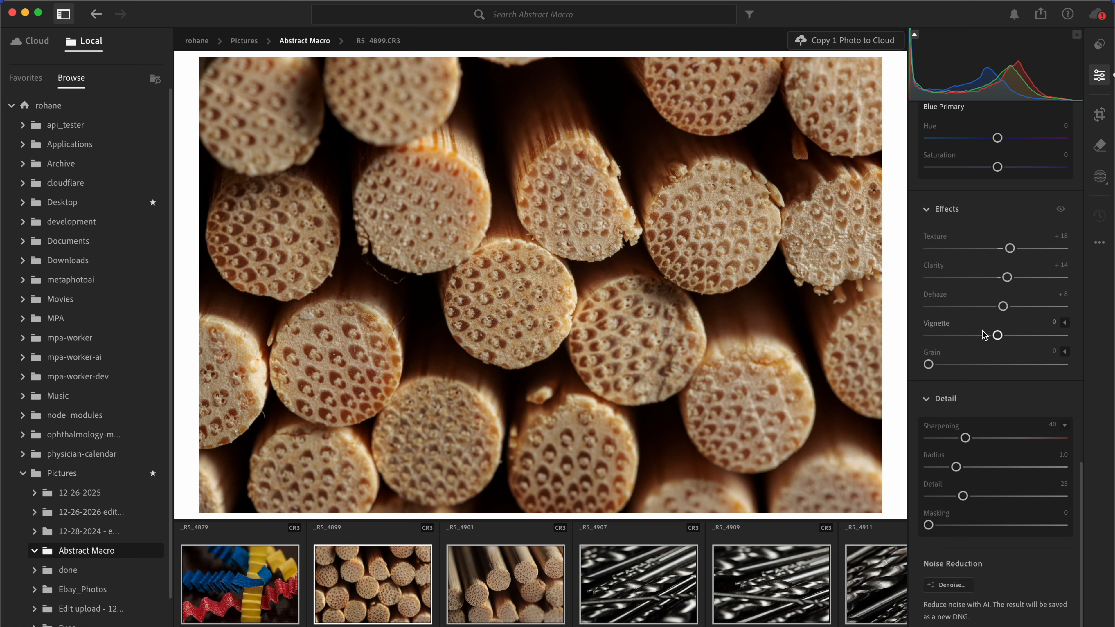
# Step: Refine the light of _RS_4899 with exposure +0.68, highlights −71 and shadows +44
pyautogui.scroll(15, 1075, 434)
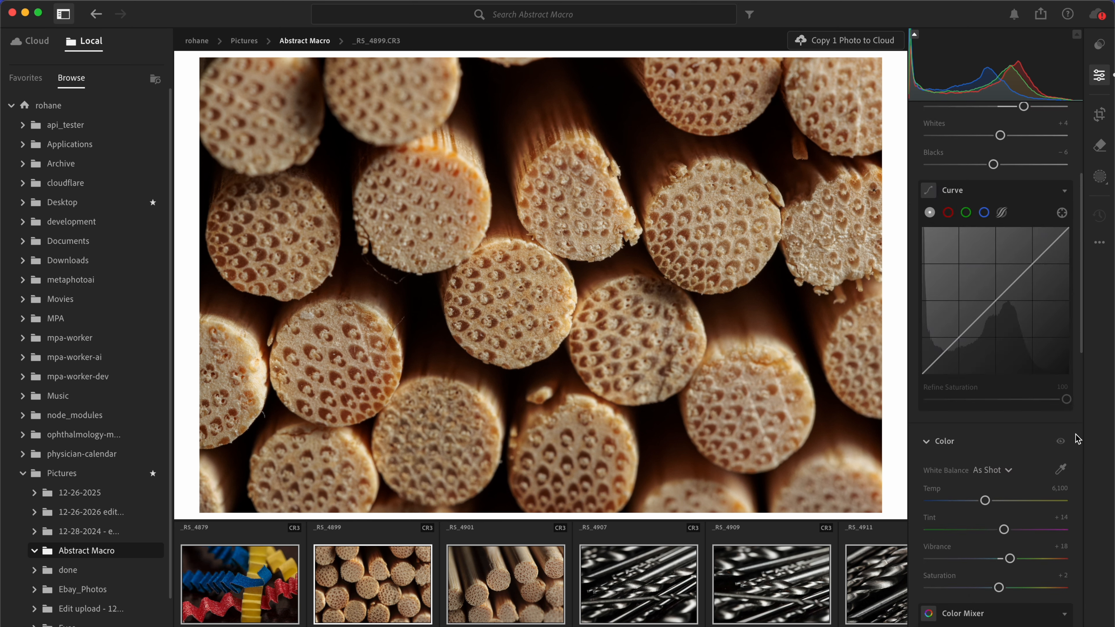
pyautogui.moveTo(1002, 253); pyautogui.dragTo(1008, 255)
pyautogui.moveTo(969, 312); pyautogui.dragTo(951, 313)
pyautogui.moveTo(1024, 341); pyautogui.dragTo(1028, 342)
pyautogui.moveTo(1004, 253); pyautogui.dragTo(1008, 255)
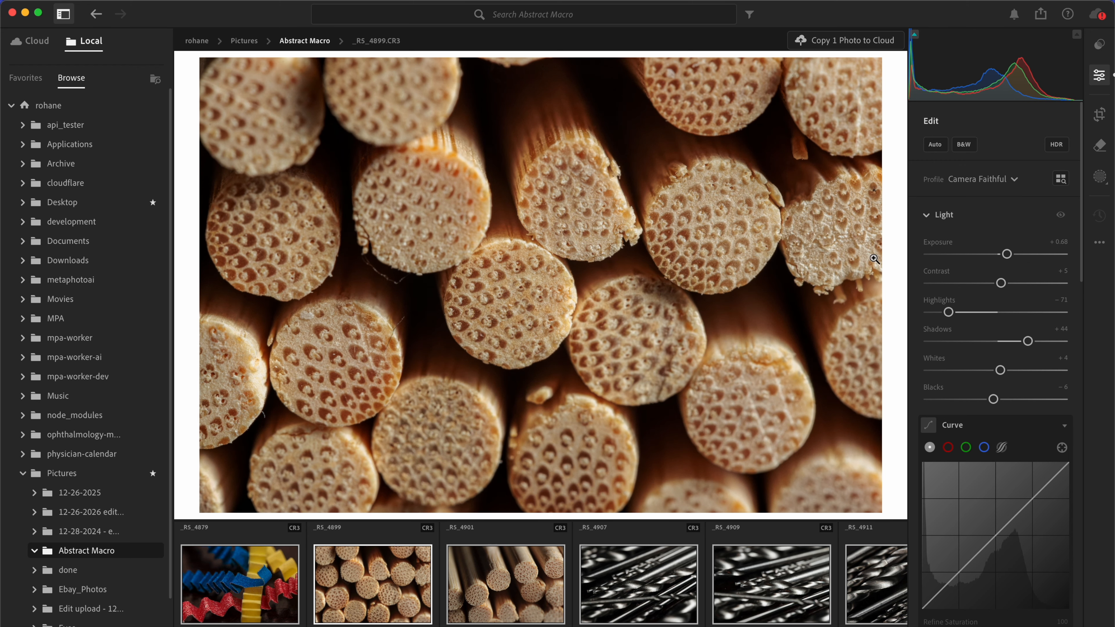
# Step: Copy the edit settings of _RS_4899 and paste them onto the similar photo _RS_4901
pyautogui.click(561, 304)
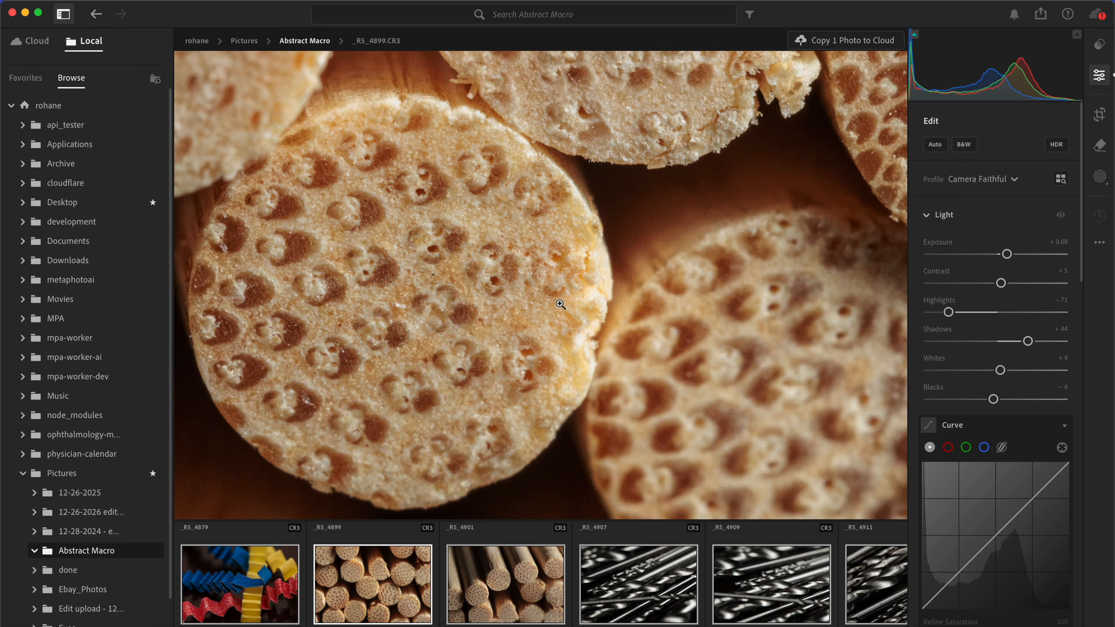
pyautogui.click(558, 303)
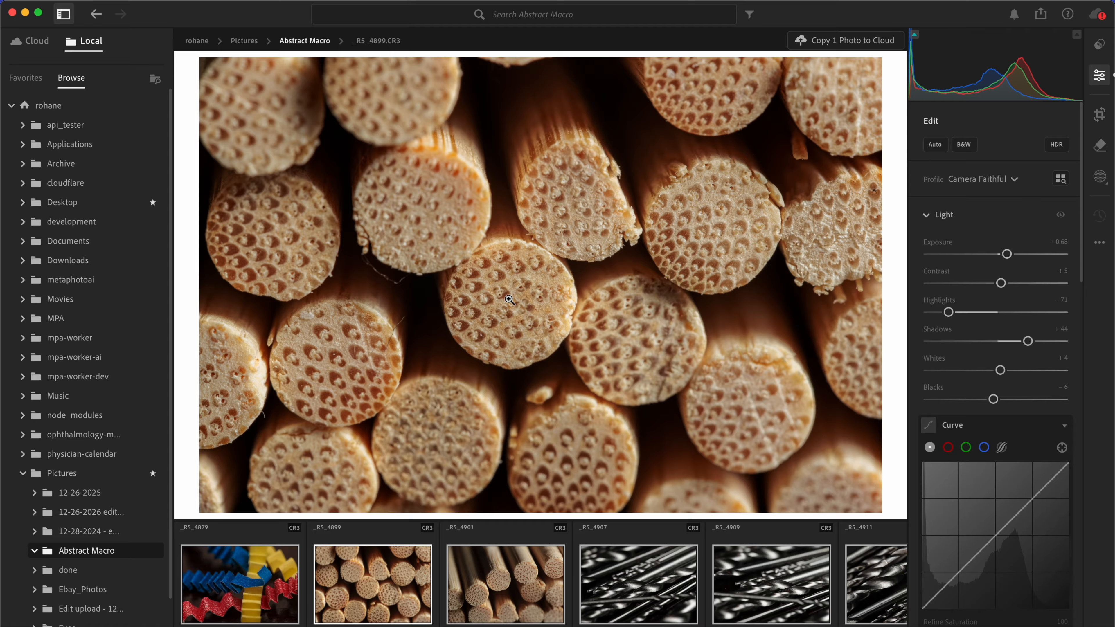
pyautogui.click(509, 300)
pyautogui.click(526, 303)
pyautogui.press('super+c')
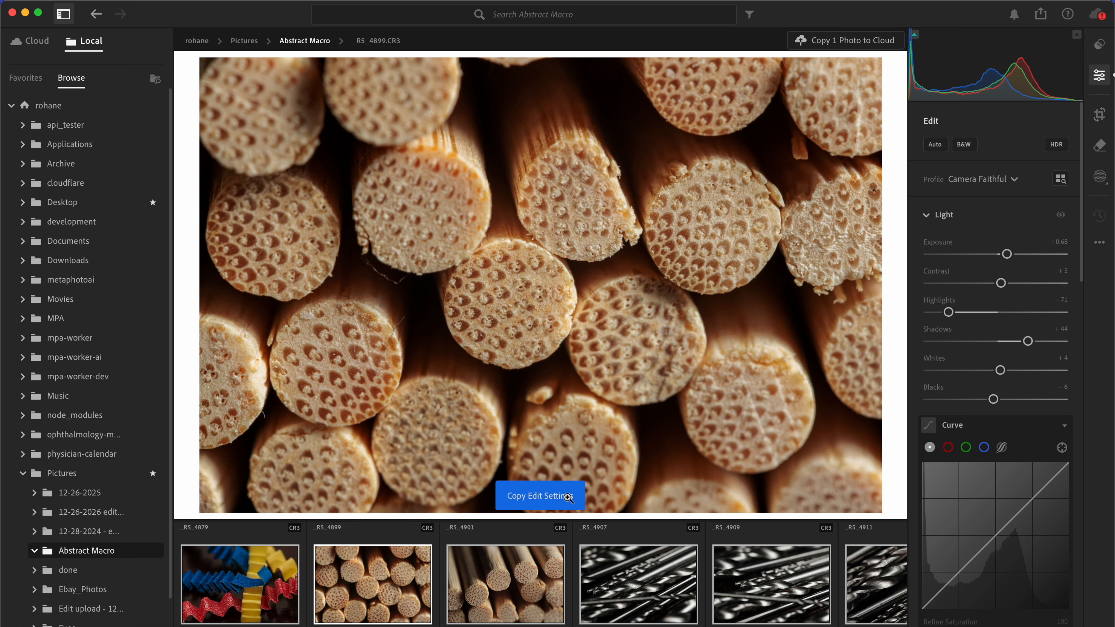
pyautogui.click(500, 584)
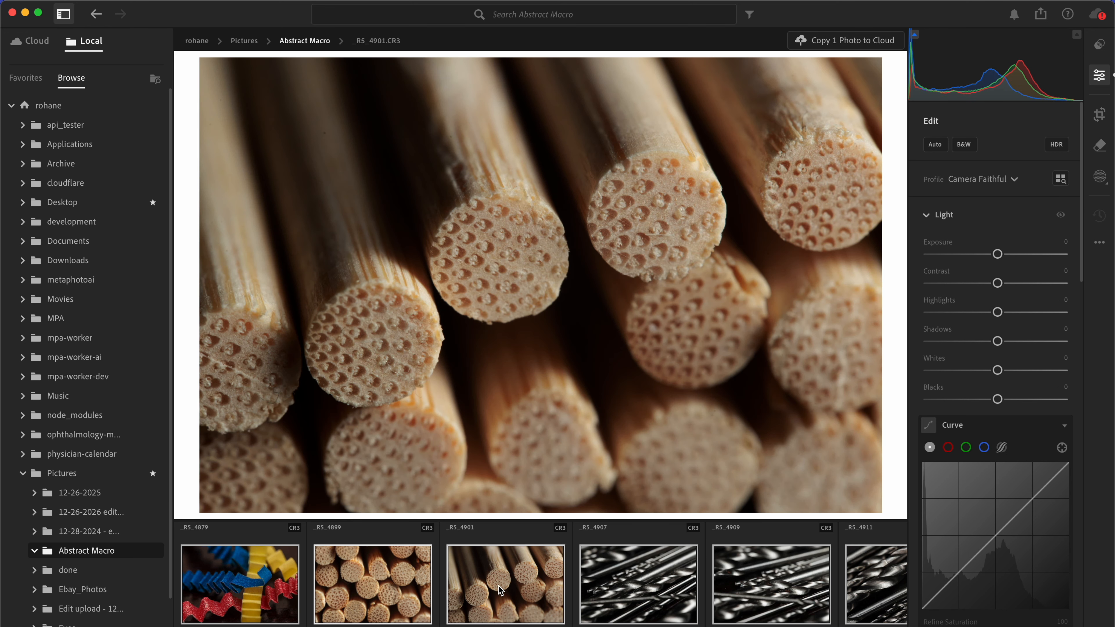
pyautogui.press('super+v')
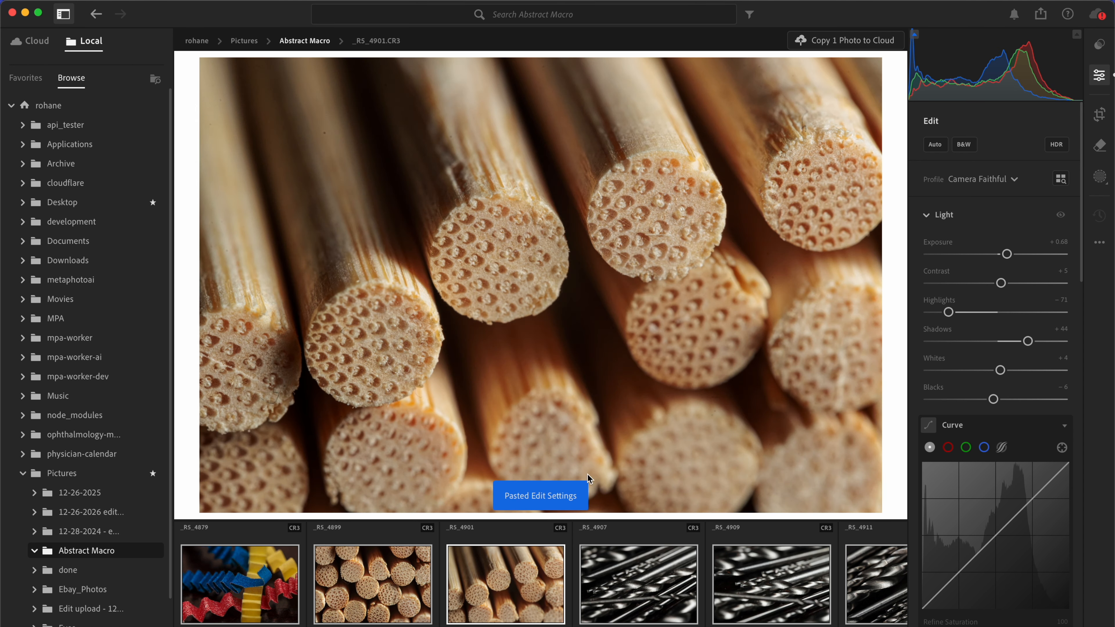
# Step: Open _RS_4907, apply automatic adjustments and darken it with exposure −0.03, highlights −92 and blacks −58
pyautogui.click(611, 595)
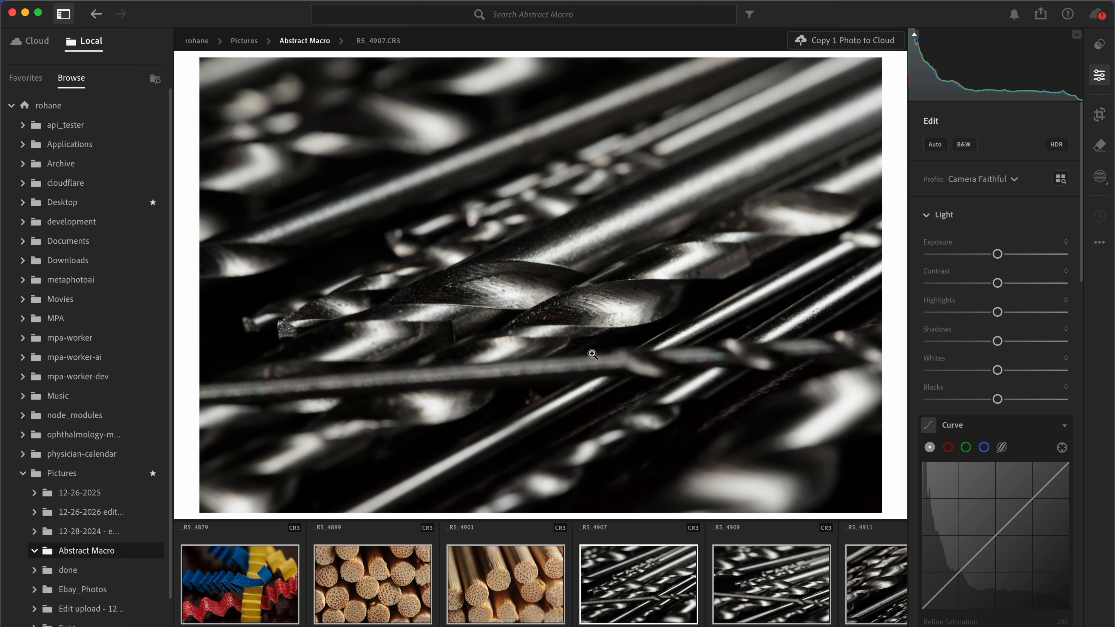
pyautogui.click(942, 149)
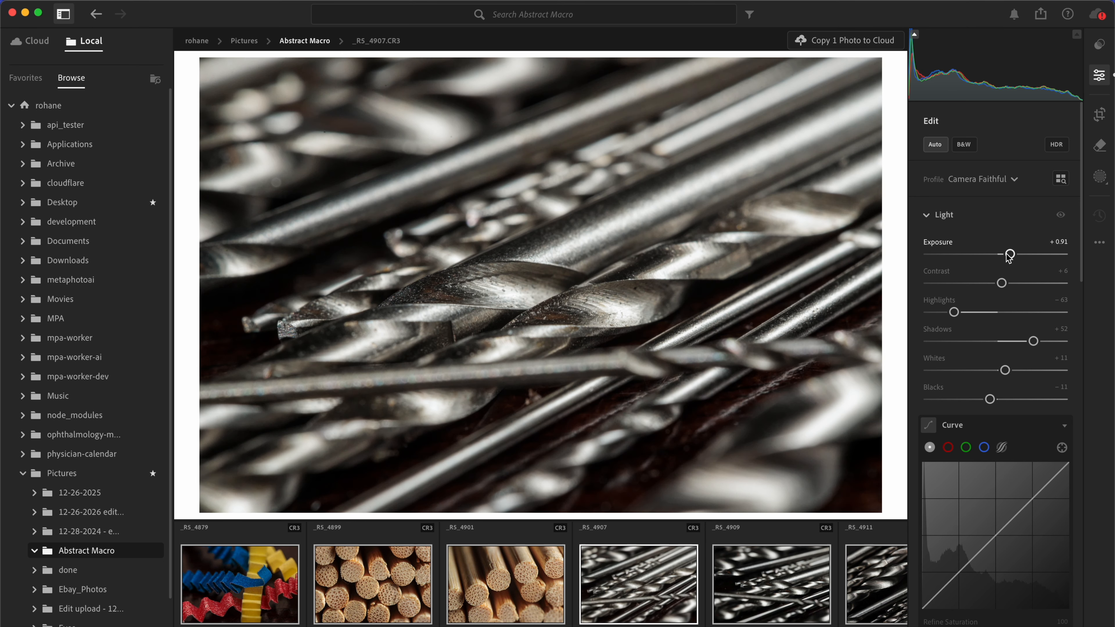
pyautogui.moveTo(999, 255); pyautogui.dragTo(996, 255)
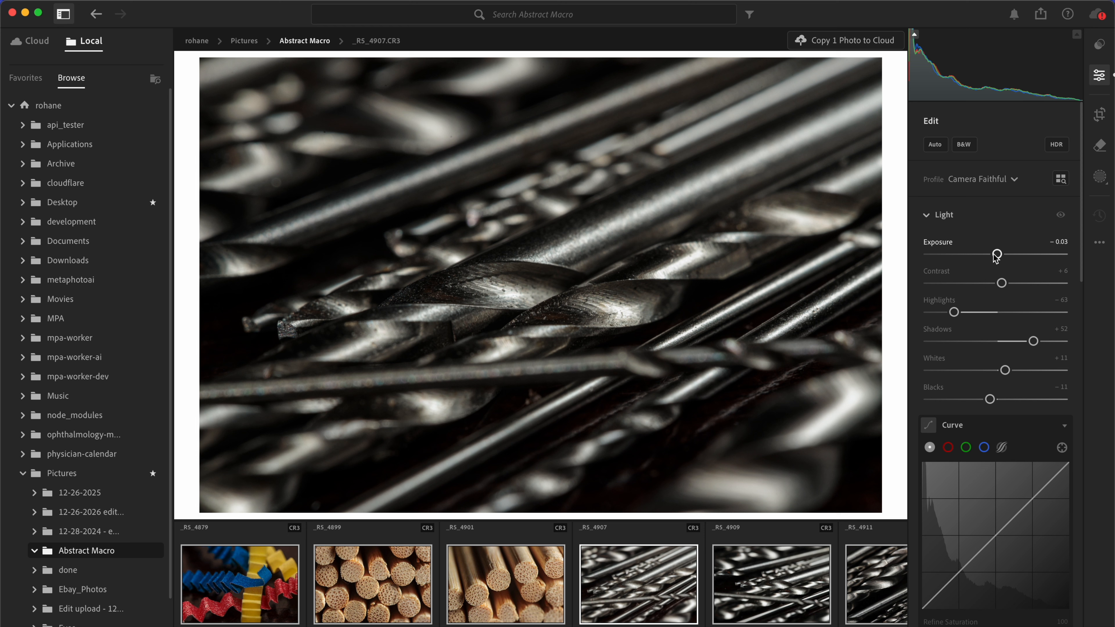
pyautogui.moveTo(953, 313); pyautogui.dragTo(933, 311)
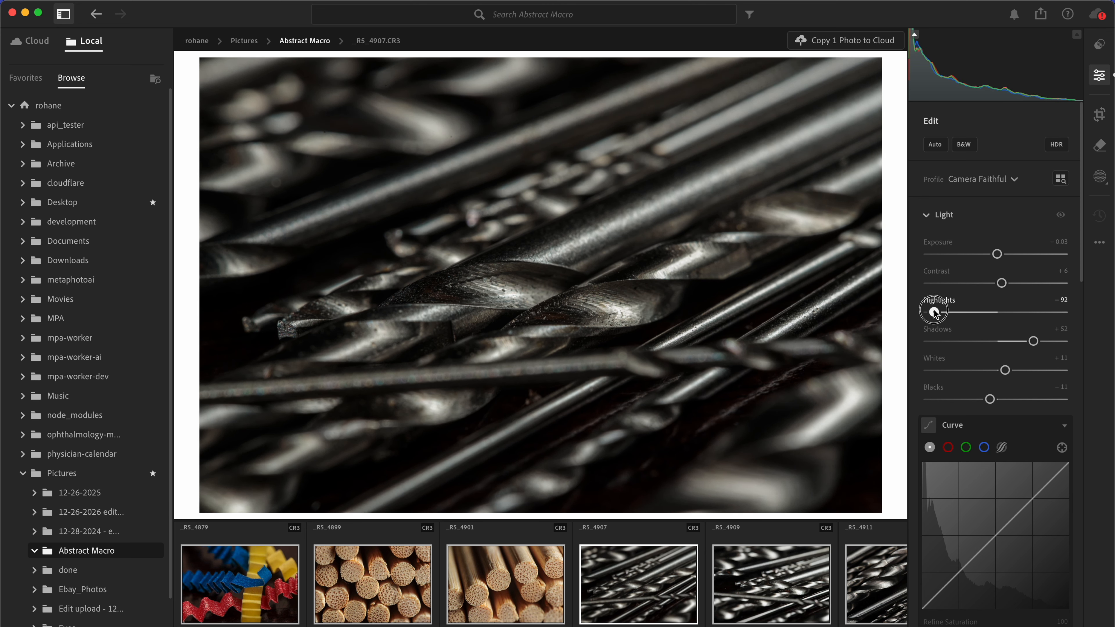
pyautogui.moveTo(989, 398); pyautogui.dragTo(958, 399)
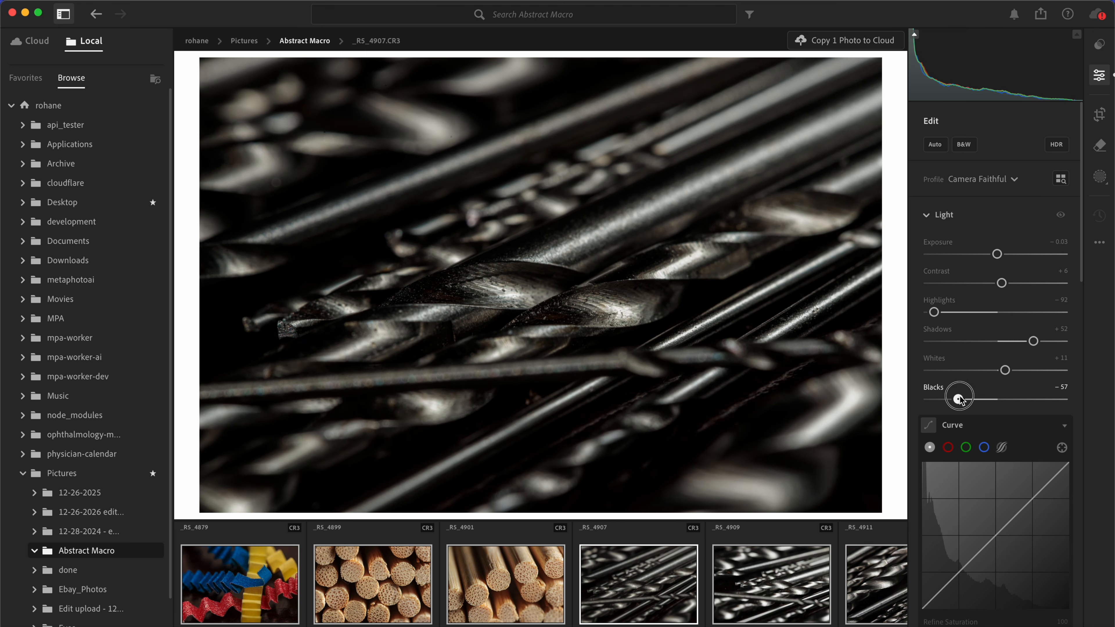
# Step: Strengthen the contrast of the drill bit photo with whites +58 and exposure −0.22
pyautogui.moveTo(1004, 371); pyautogui.dragTo(1025, 371)
pyautogui.moveTo(998, 254); pyautogui.dragTo(995, 254)
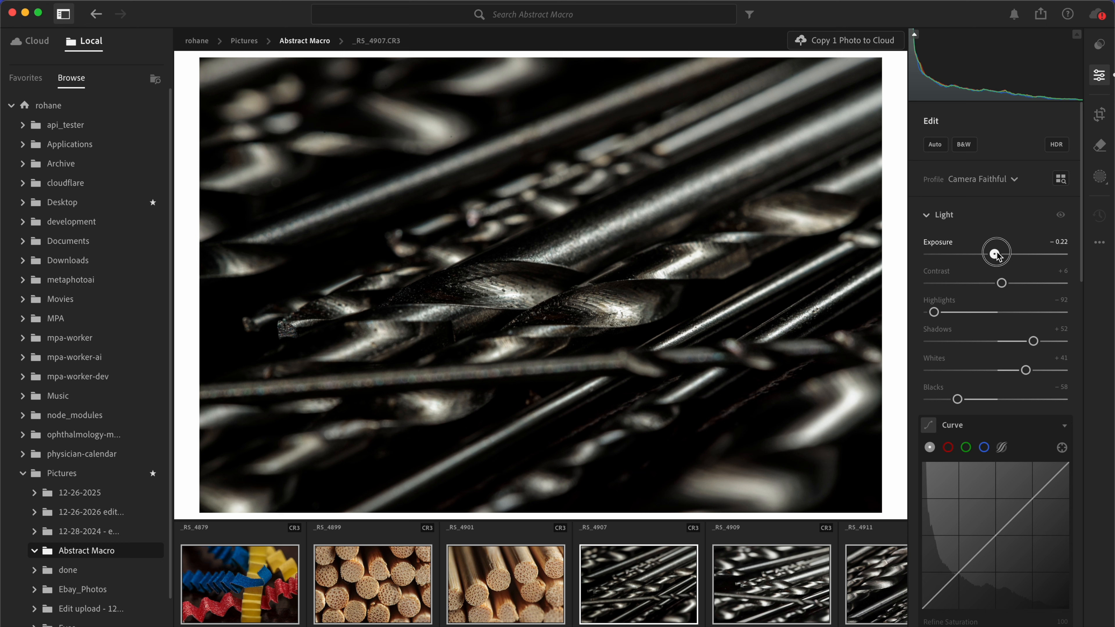
pyautogui.moveTo(1026, 371); pyautogui.dragTo(1041, 371)
pyautogui.moveTo(957, 399)
pyautogui.mouseDown()
pyautogui.moveTo(944, 399)
pyautogui.moveTo(960, 405)
pyautogui.mouseUp()
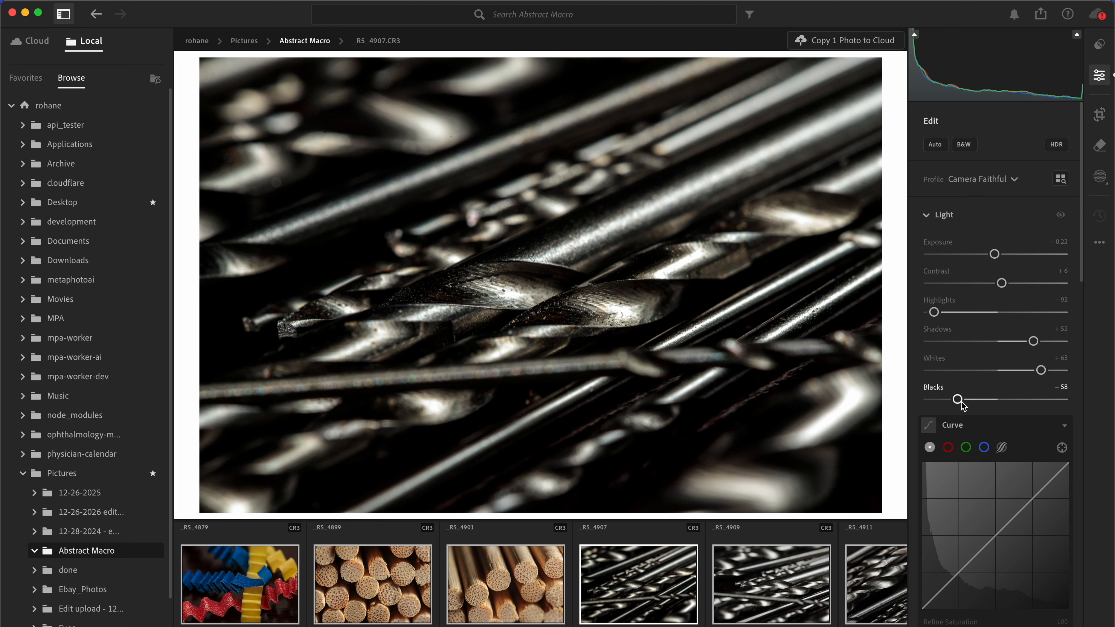
pyautogui.moveTo(1041, 370); pyautogui.dragTo(1038, 370)
# Step: Look through the photos that follow in the set and return to _RS_4907
pyautogui.press('Right')
pyautogui.press('Right')
pyautogui.press('Right')
pyautogui.press('Right')
pyautogui.press('Right')
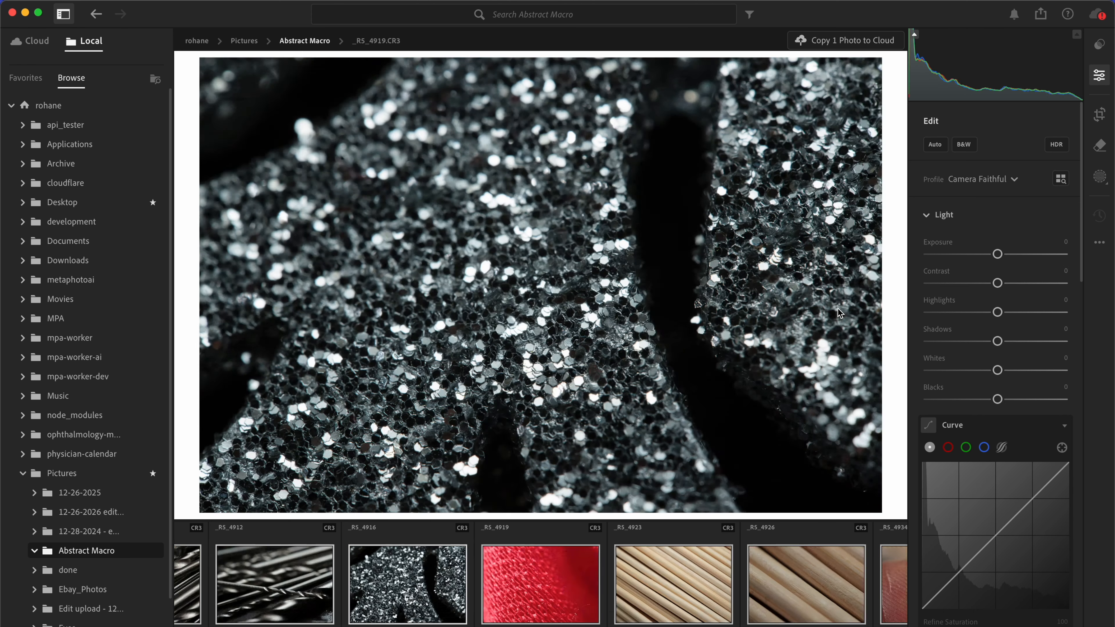
pyautogui.hscroll(-6, 503, 549)
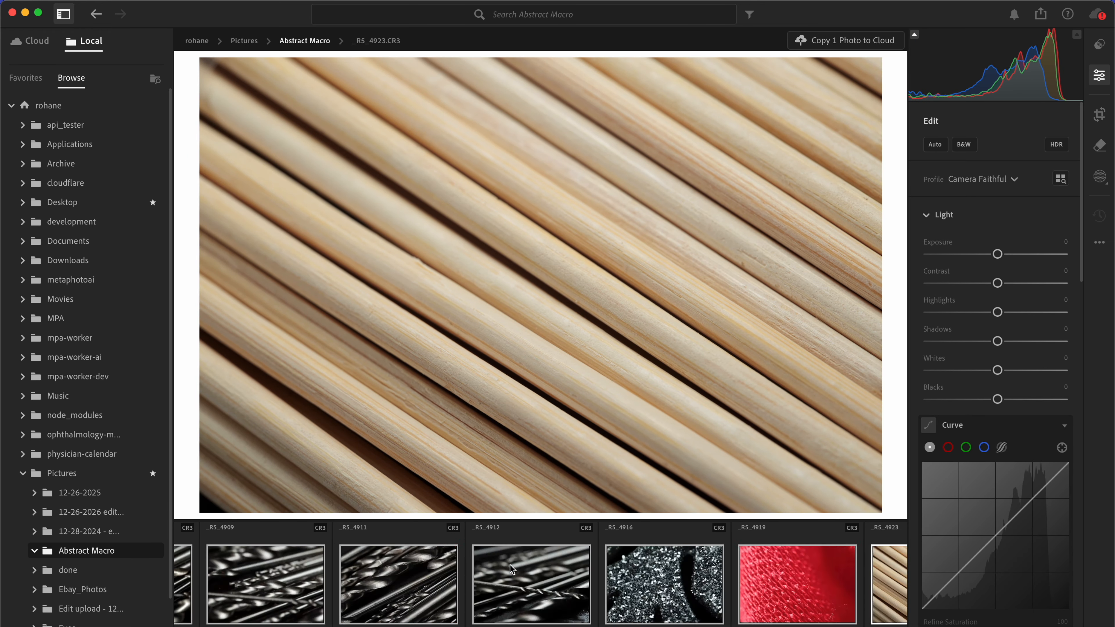
pyautogui.click(671, 584)
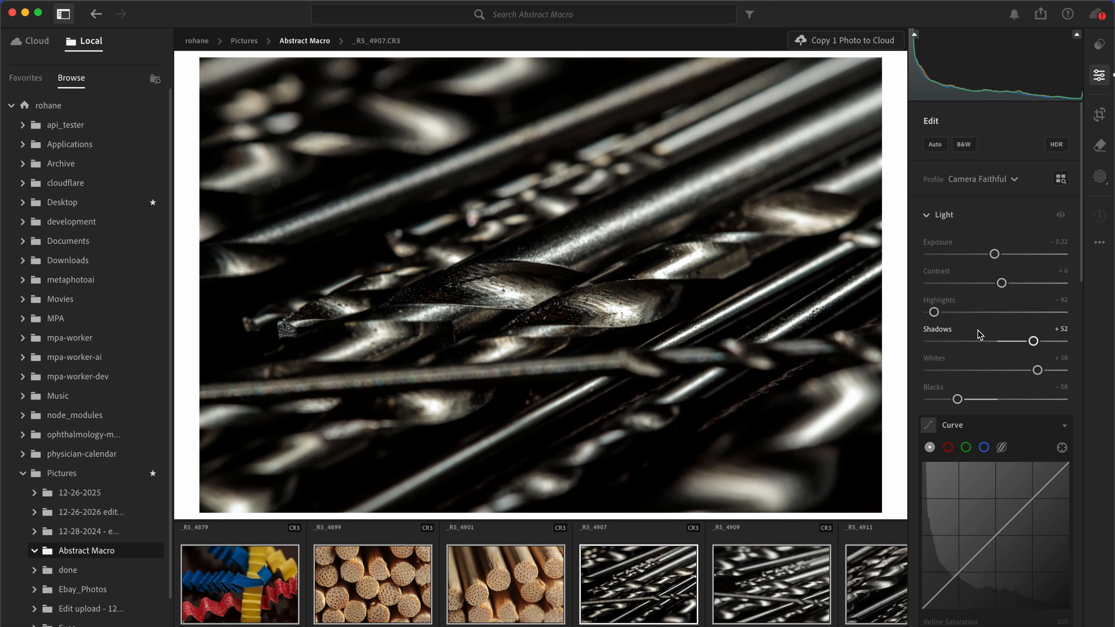
# Step: Set temperature 5,303 and Color Calibration to shadow tint −18, red hue +23, red saturation −8, blue hue −17 and blue saturation +29
pyautogui.scroll(-10, 979, 334)
pyautogui.moveTo(984, 279); pyautogui.dragTo(977, 283)
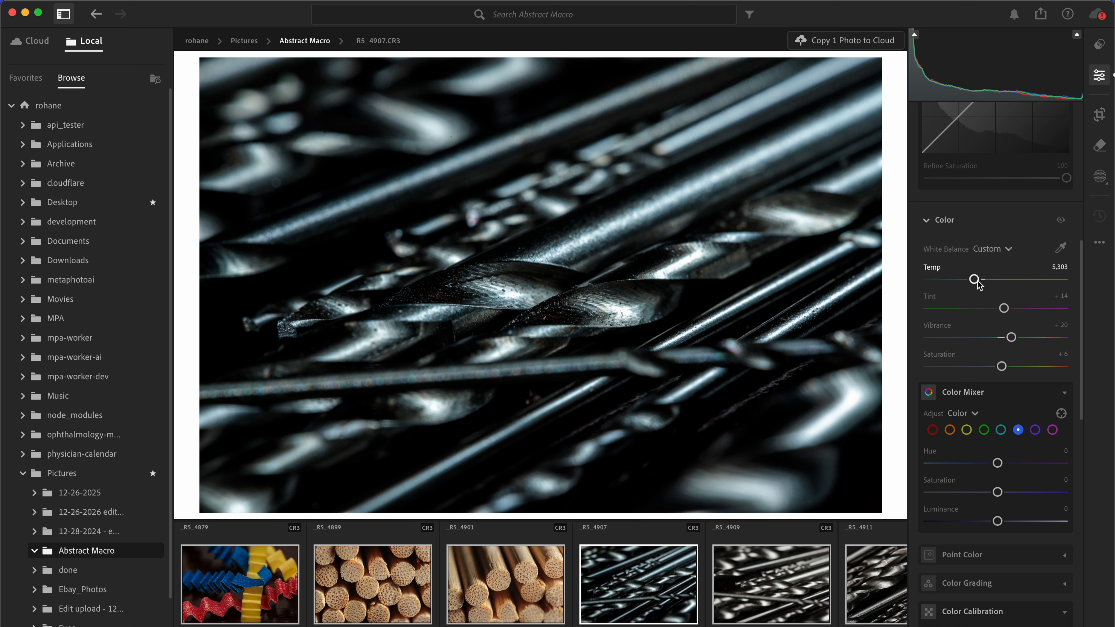
pyautogui.scroll(-10, 977, 319)
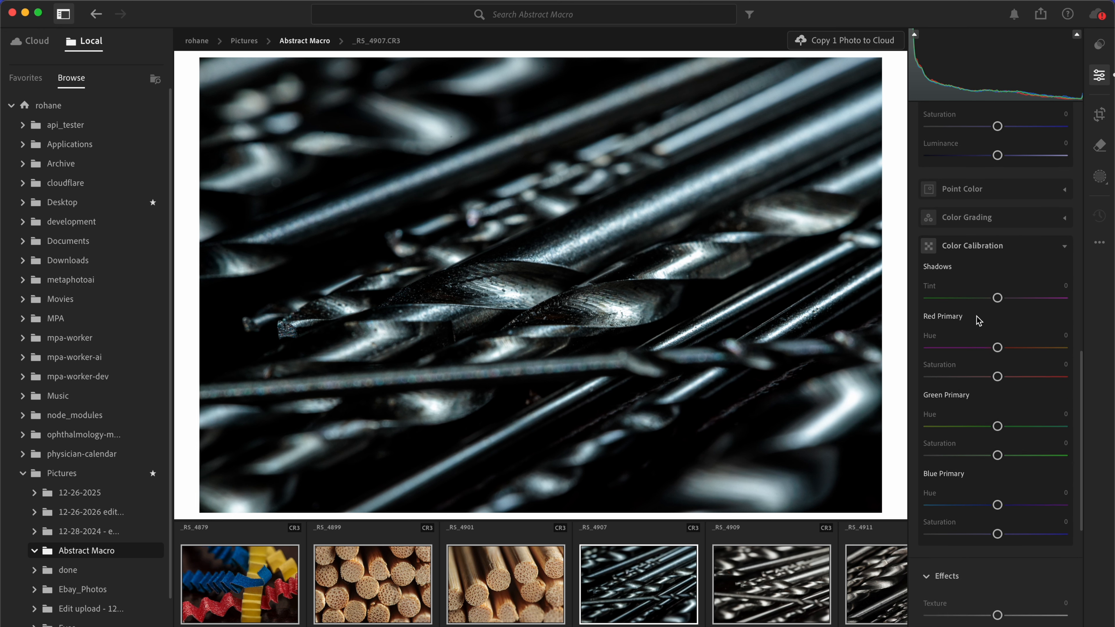
pyautogui.moveTo(998, 293); pyautogui.dragTo(986, 294)
pyautogui.moveTo(997, 342); pyautogui.dragTo(992, 372)
pyautogui.moveTo(998, 421); pyautogui.dragTo(998, 420)
pyautogui.moveTo(998, 500)
pyautogui.mouseDown()
pyautogui.moveTo(1013, 499)
pyautogui.moveTo(953, 499)
pyautogui.moveTo(1031, 501)
pyautogui.moveTo(977, 504)
pyautogui.moveTo(986, 500)
pyautogui.mouseUp()
pyautogui.moveTo(998, 528)
pyautogui.mouseDown()
pyautogui.moveTo(958, 529)
pyautogui.moveTo(1047, 538)
pyautogui.moveTo(1018, 532)
pyautogui.mouseUp()
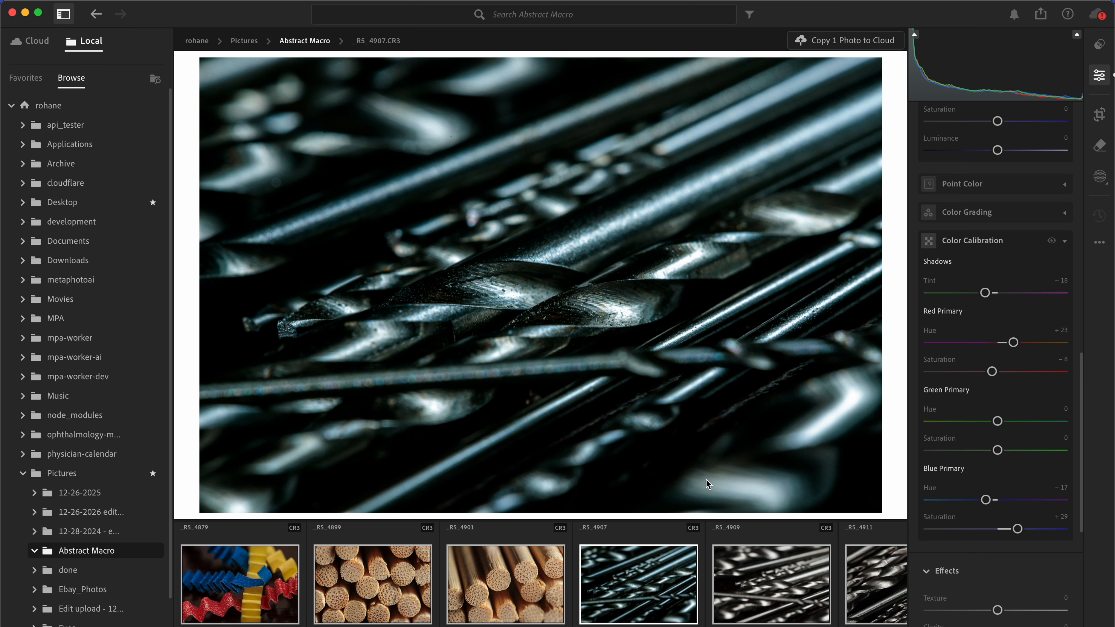
# Step: Shape the tone curve of _RS_4907 into a gentle S with a lowered shadow point, a slightly raised highlight point and an adjusted black point
pyautogui.scroll(2, 977, 422)
pyautogui.scroll(20, 977, 422)
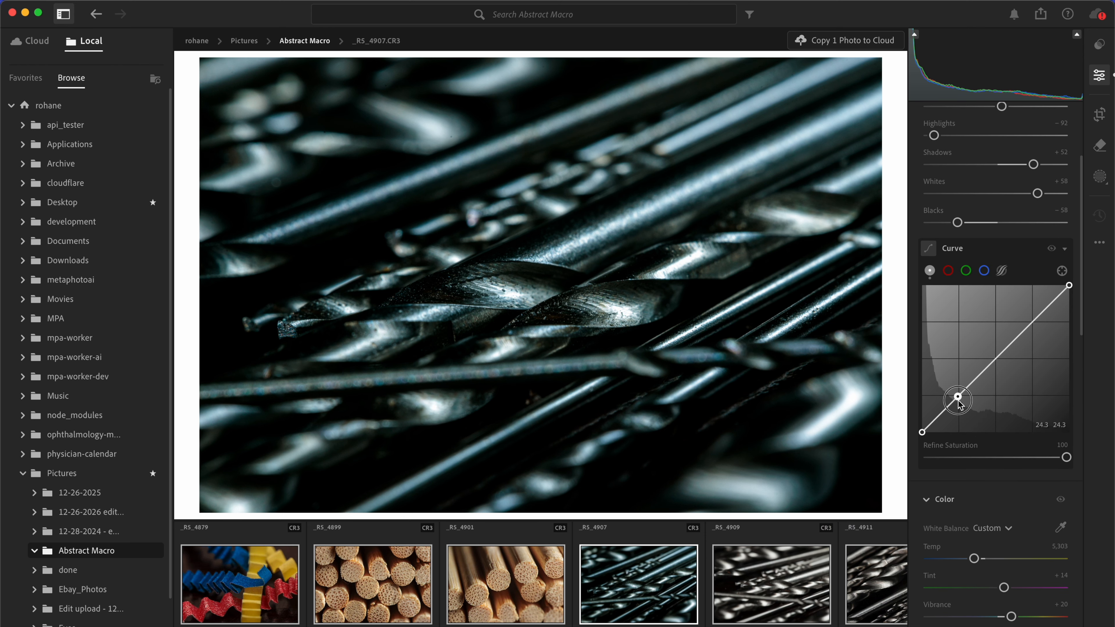
pyautogui.click(958, 400)
pyautogui.click(1022, 329)
pyautogui.moveTo(1023, 329); pyautogui.dragTo(1024, 331)
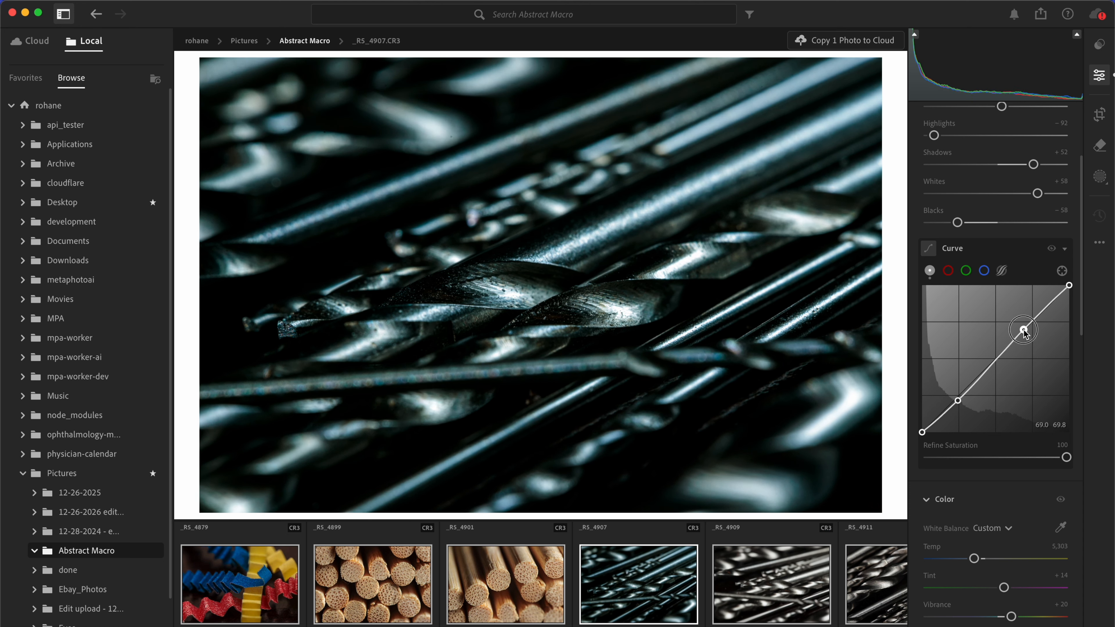
pyautogui.moveTo(922, 432); pyautogui.dragTo(912, 432)
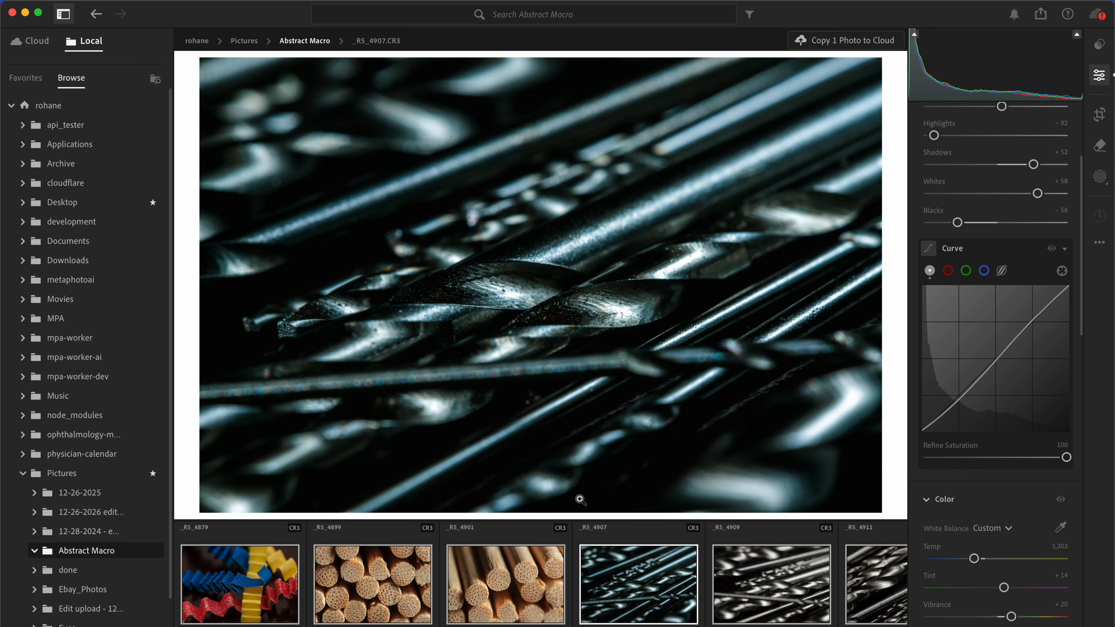
# Step: Copy the edit settings of _RS_4907 and paste them onto the drill bit photos _RS_4909, _RS_4911 and _RS_4912
pyautogui.press('super+c')
pyautogui.hscroll(3, 672, 587)
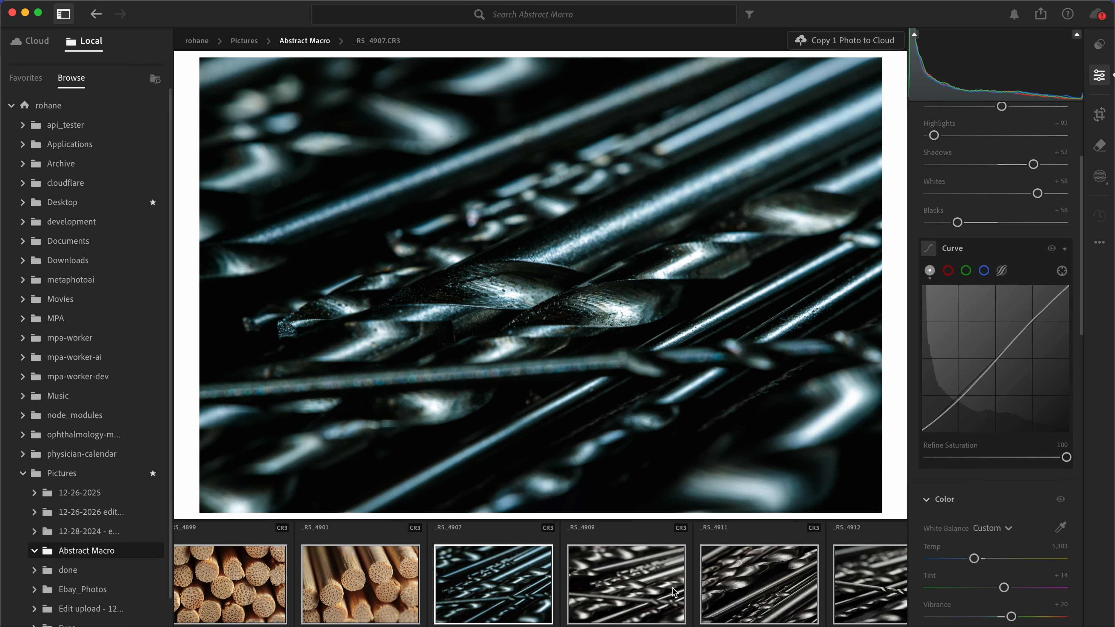
pyautogui.click(579, 594)
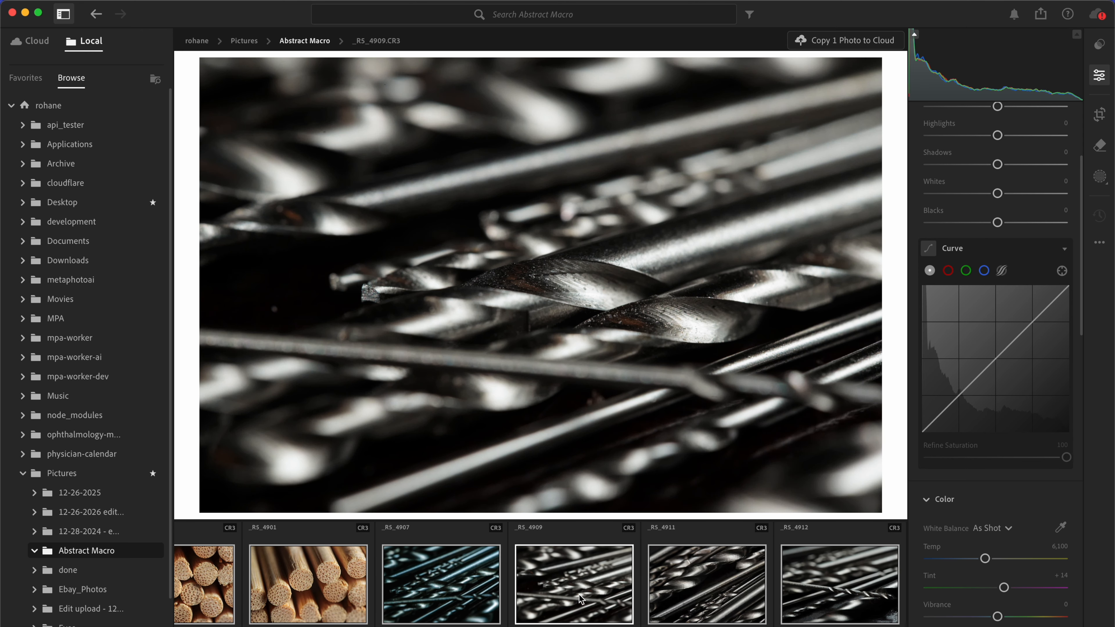
pyautogui.press('super+v')
pyautogui.click(677, 599)
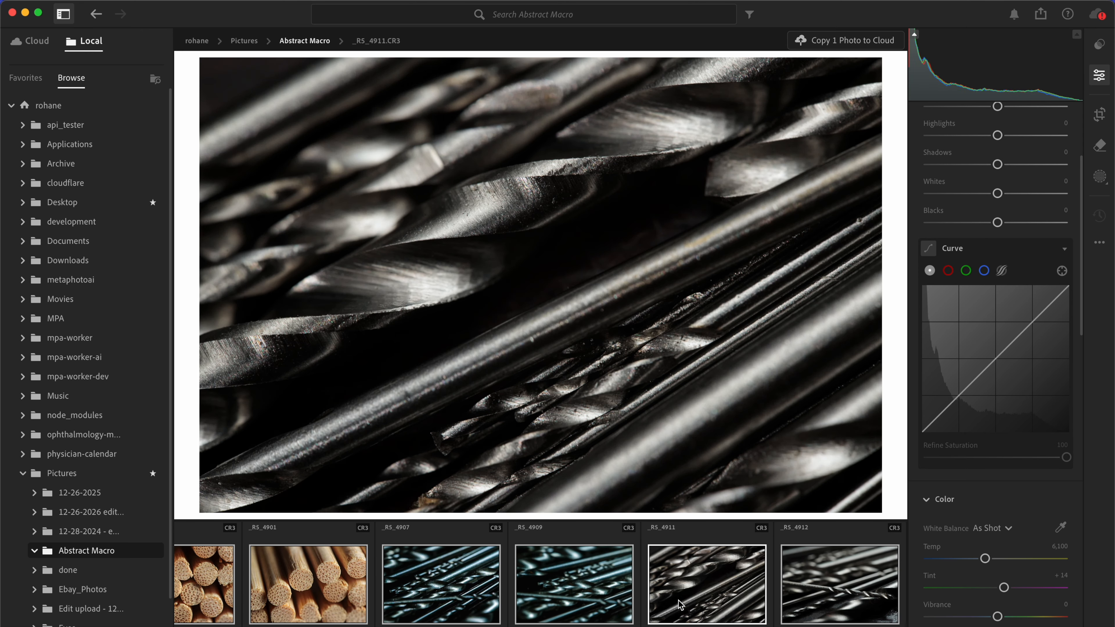
pyautogui.press('super+v')
pyautogui.hscroll(3, 656, 586)
pyautogui.click(707, 585)
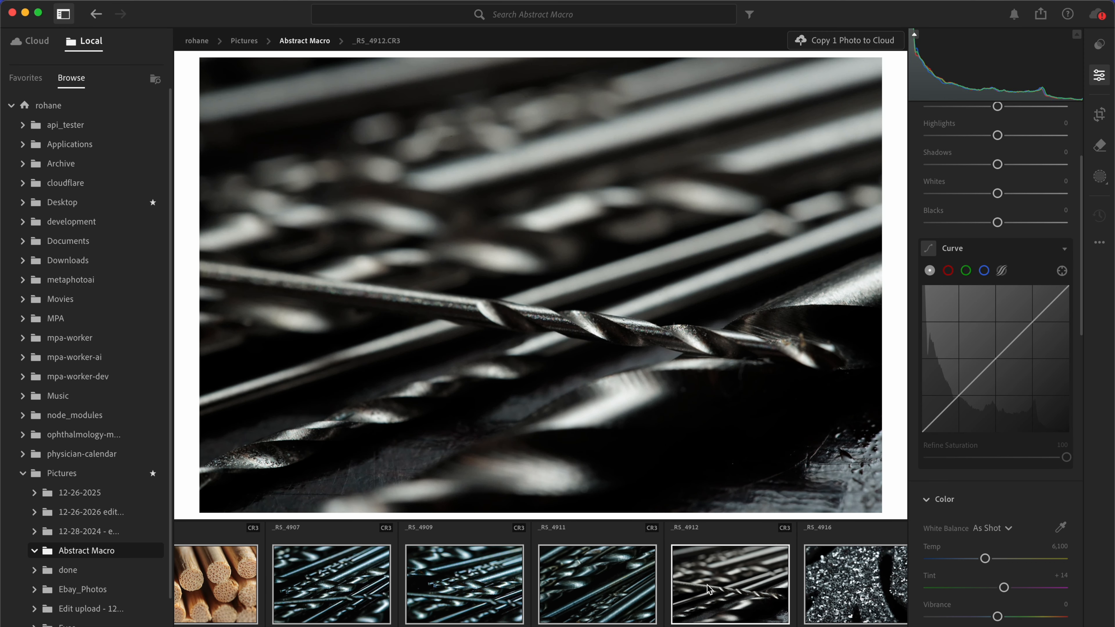
pyautogui.press('super+v')
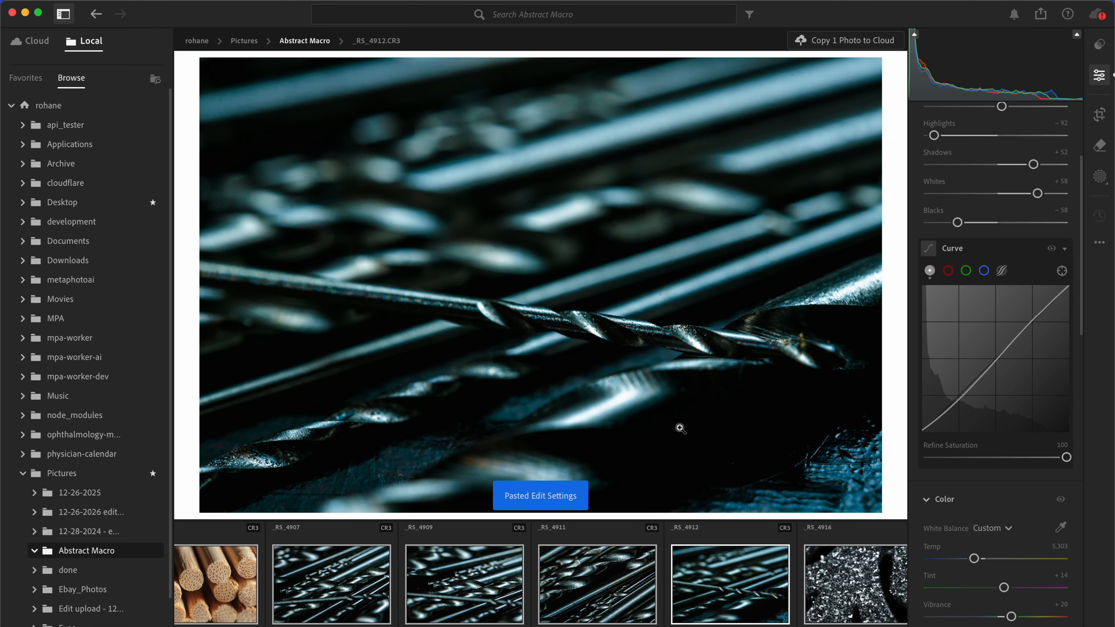
pyautogui.hscroll(5, 618, 587)
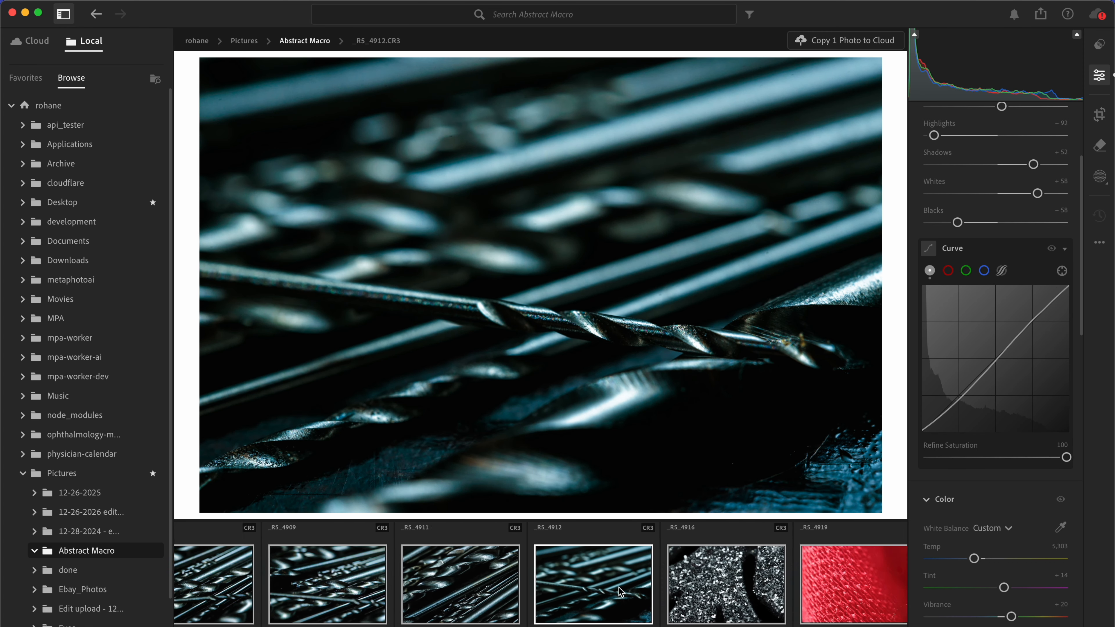
# Step: Try automatic tone with exposure +0.12 on the glitter photo _RS_4916, and replace it with the copied drill bit edit settings
pyautogui.click(534, 597)
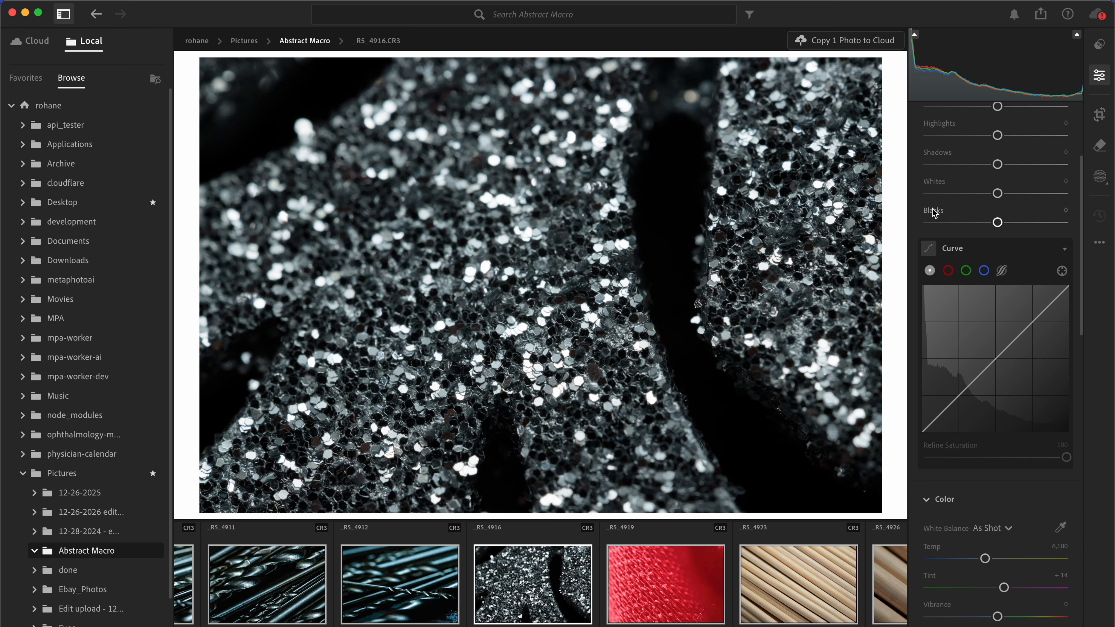
pyautogui.scroll(5, 930, 210)
pyautogui.click(934, 145)
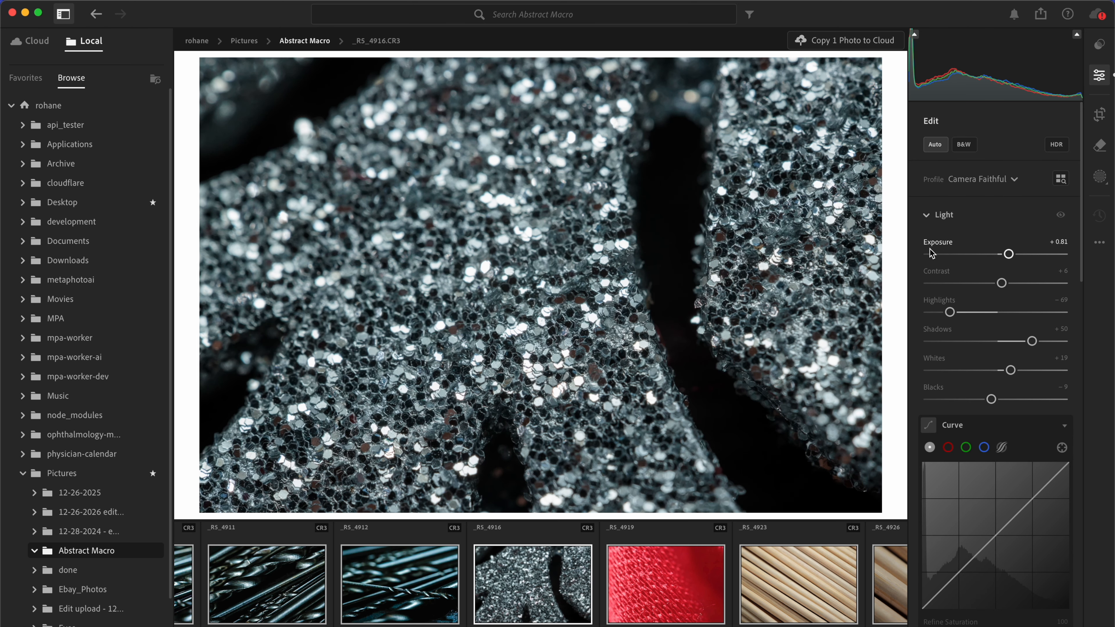
pyautogui.moveTo(1009, 255); pyautogui.dragTo(999, 256)
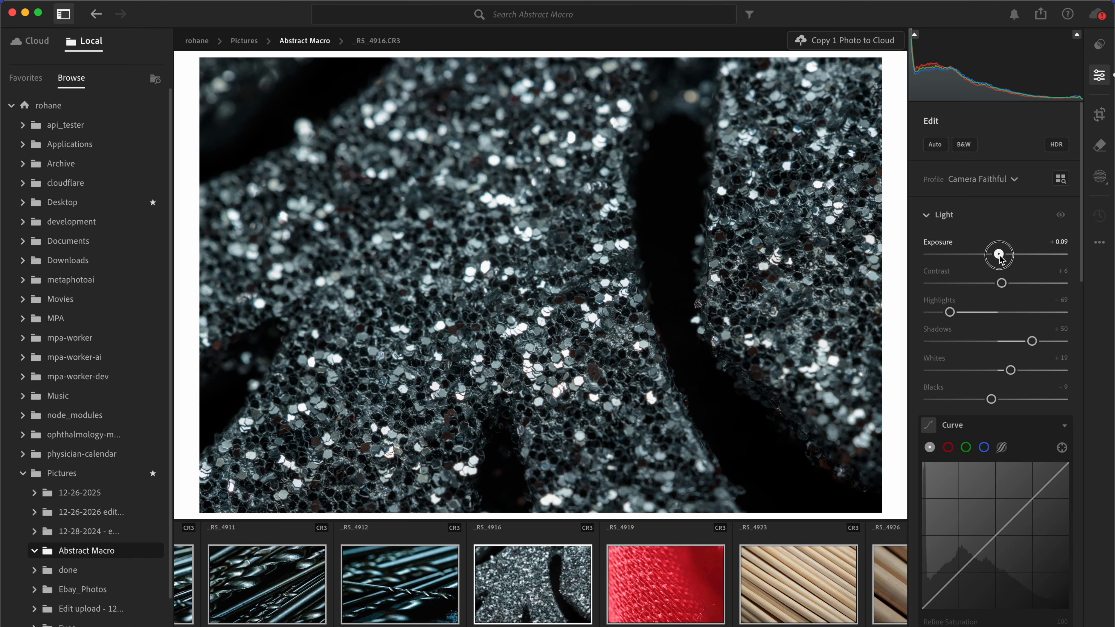
pyautogui.scroll(-3, 965, 286)
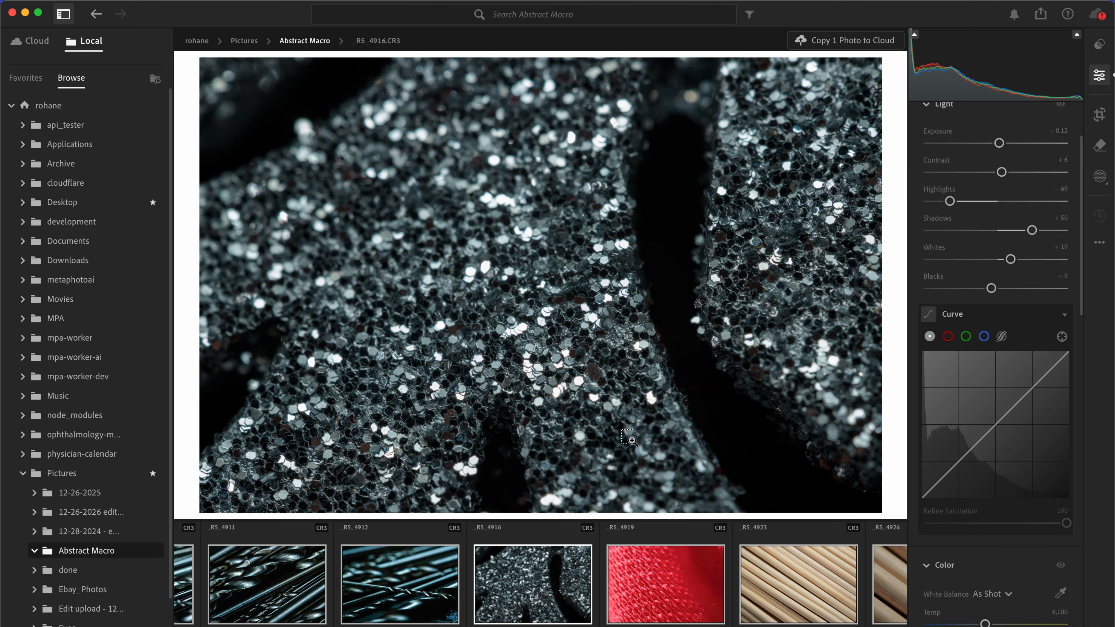
pyautogui.press('super+v')
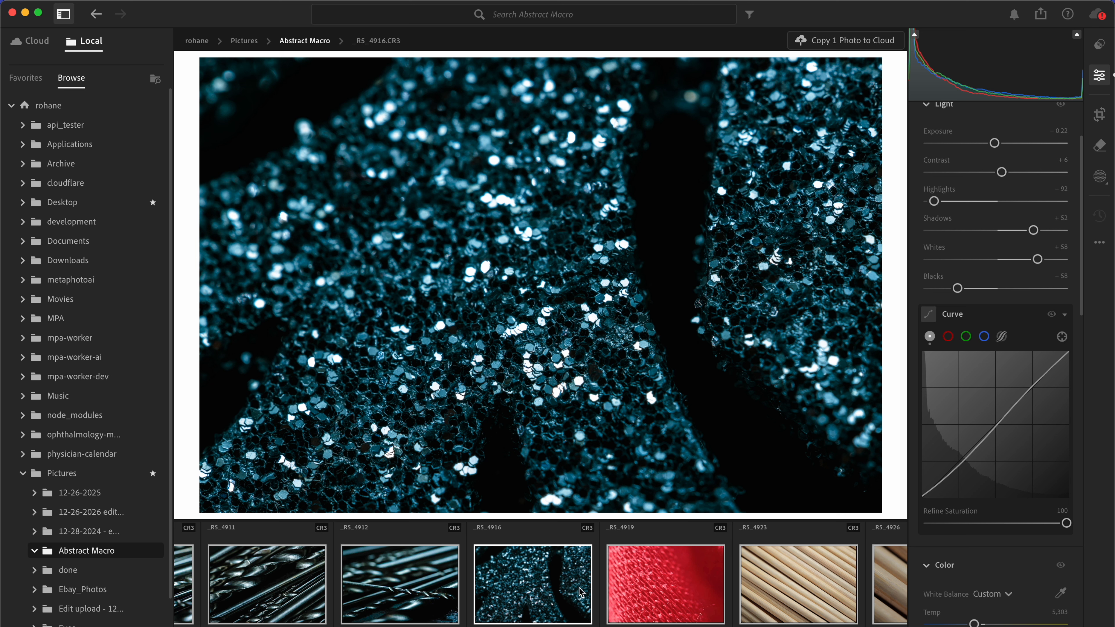
# Step: Apply automatic tone to the red fabric photo _RS_4919 and set exposure −1.47, whites +51 and blacks −51
pyautogui.click(628, 607)
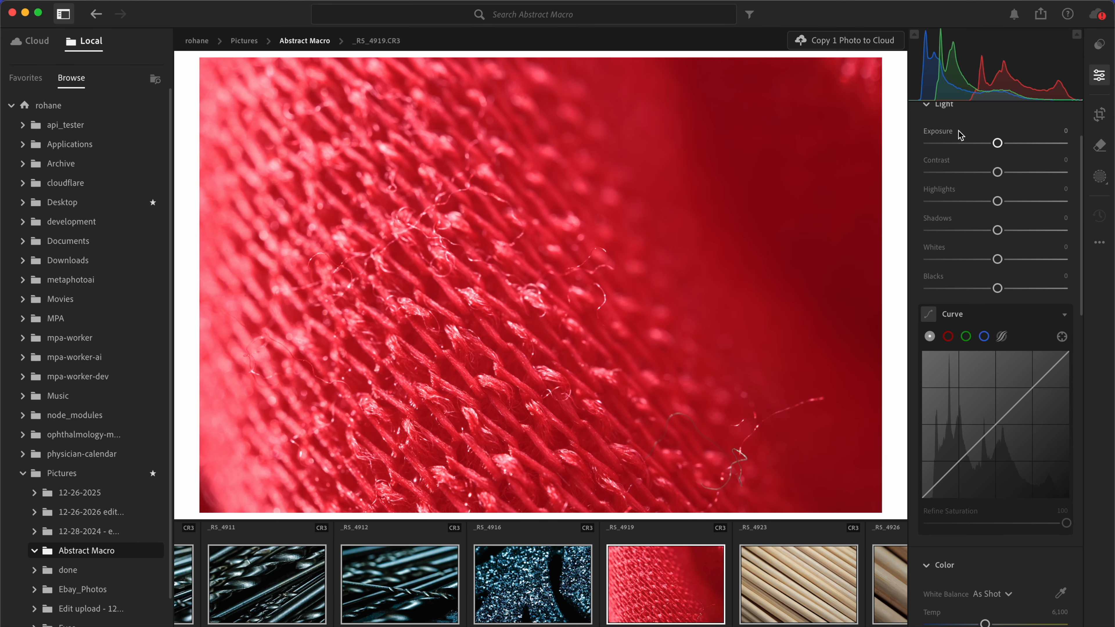
pyautogui.scroll(5, 960, 136)
pyautogui.click(935, 144)
pyautogui.moveTo(1005, 261); pyautogui.dragTo(982, 260)
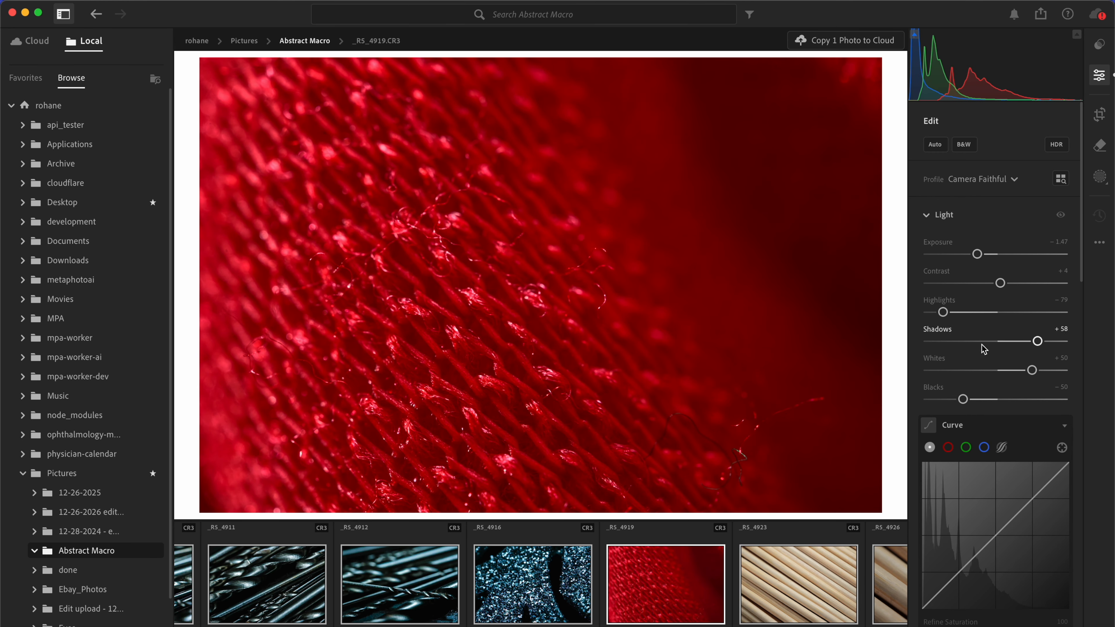
pyautogui.moveTo(963, 399); pyautogui.dragTo(962, 404)
pyautogui.moveTo(1032, 370); pyautogui.dragTo(1034, 371)
# Step: Apply automatic tone to the wooden sticks photo _RS_4923 and set blacks −53, texture +37, clarity +14 and dehaze +9
pyautogui.hscroll(5, 593, 593)
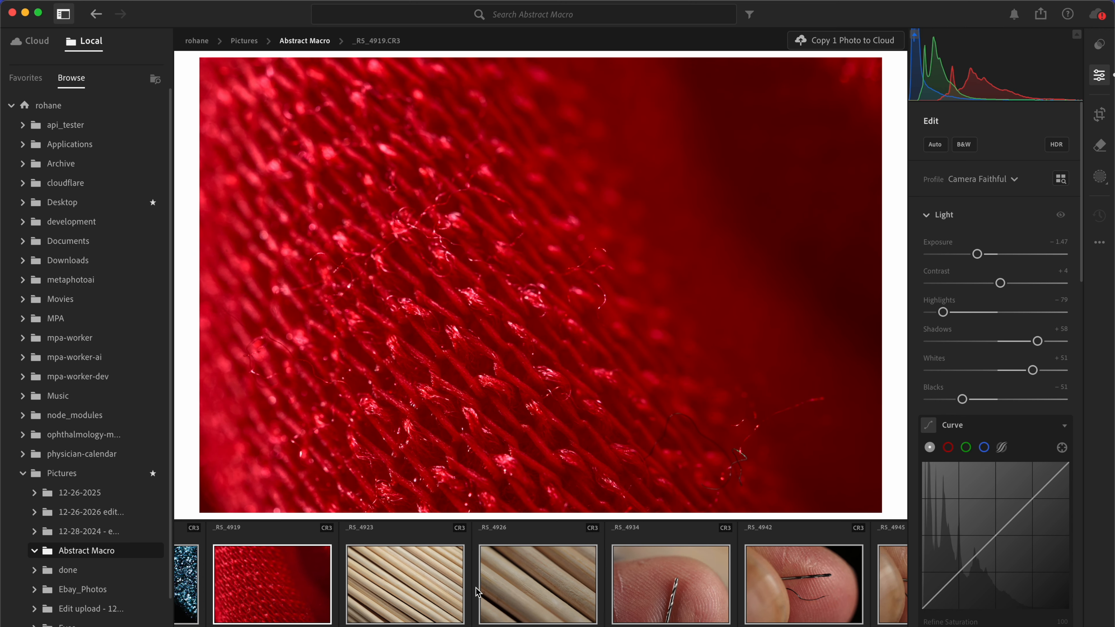
pyautogui.click(422, 593)
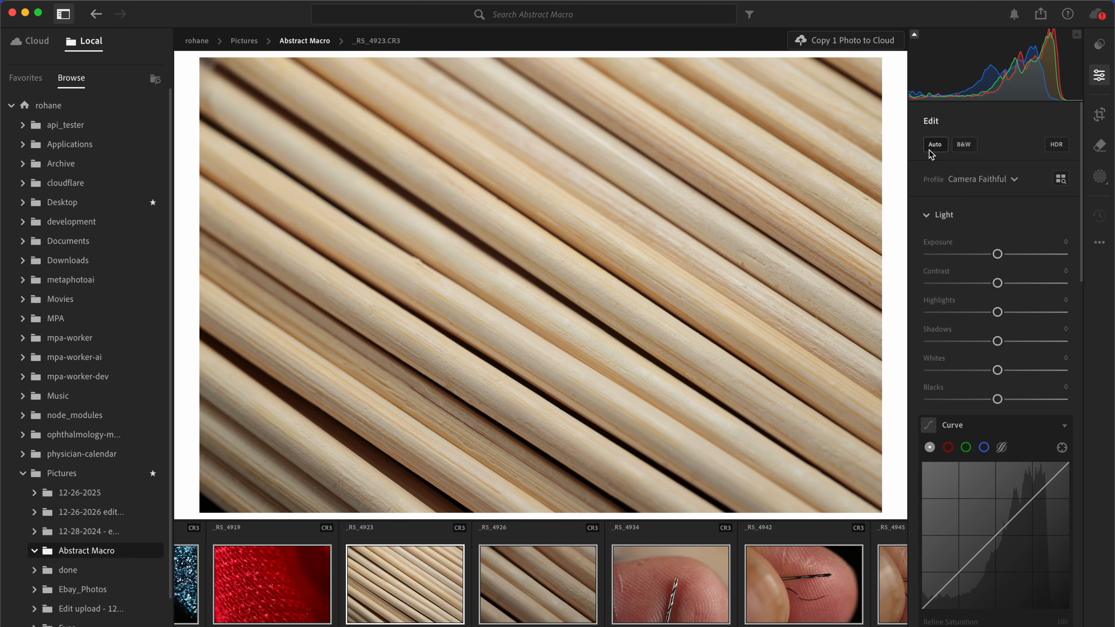
pyautogui.click(934, 144)
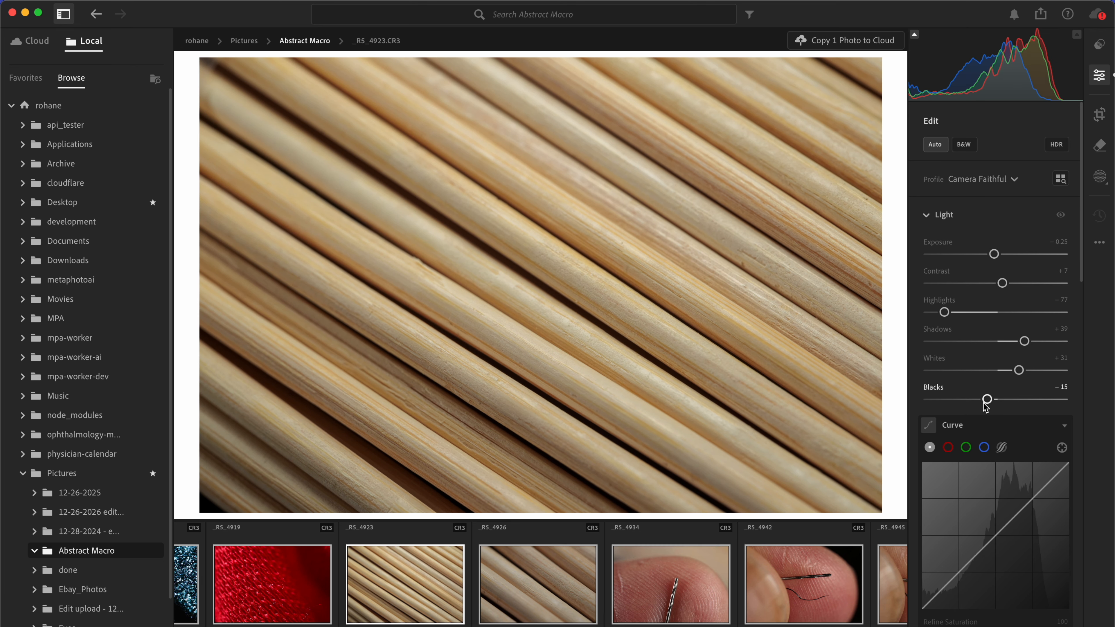
pyautogui.scroll(-10, 966, 382)
pyautogui.scroll(-8, 969, 371)
pyautogui.scroll(8, 946, 456)
pyautogui.scroll(3, 945, 451)
pyautogui.scroll(-12, 944, 452)
pyautogui.moveTo(996, 440); pyautogui.dragTo(1004, 500)
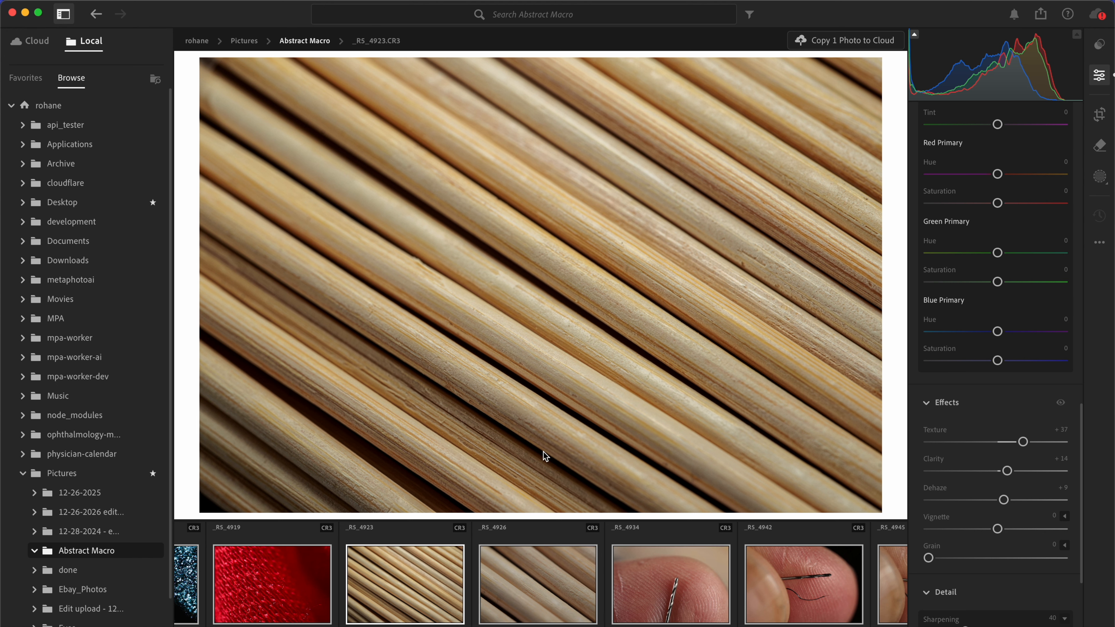
# Step: Copy the edit settings of _RS_4923 onto the wooden sticks close-up _RS_4926 and set its exposure to +0.46
pyautogui.press('\\')
pyautogui.press('super+c')
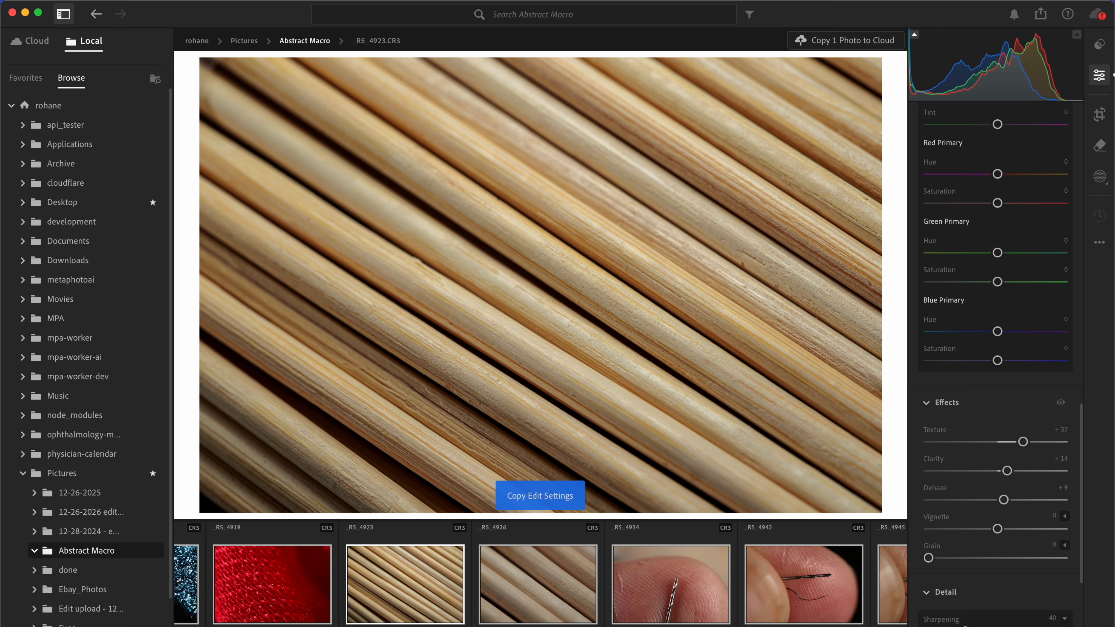
pyautogui.click(515, 594)
pyautogui.press('super+v')
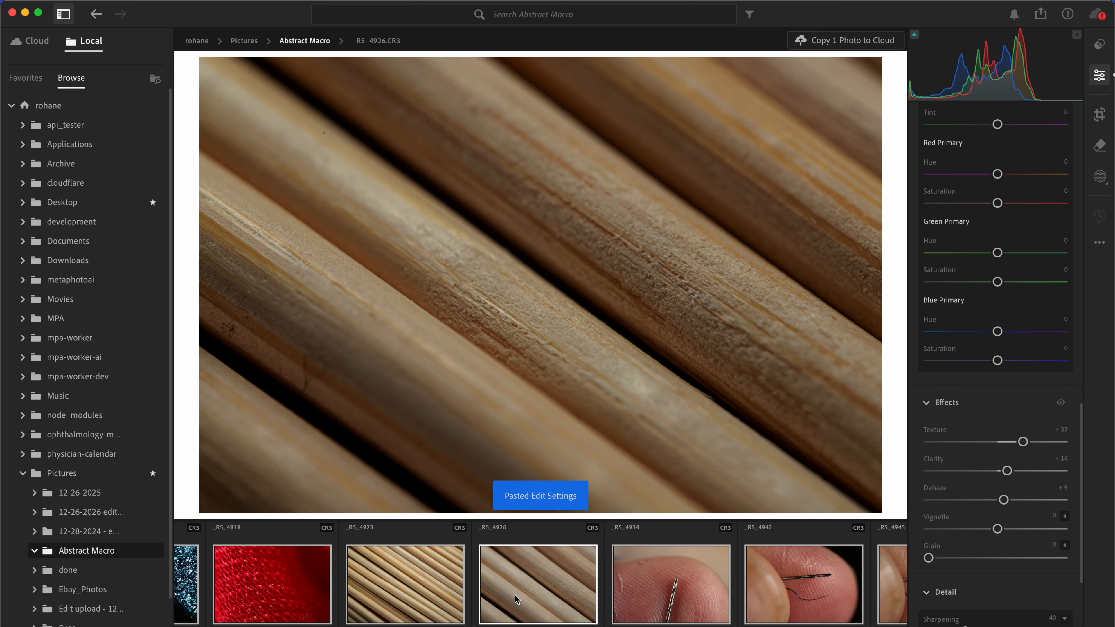
pyautogui.scroll(15, 915, 383)
pyautogui.moveTo(997, 255); pyautogui.dragTo(1005, 263)
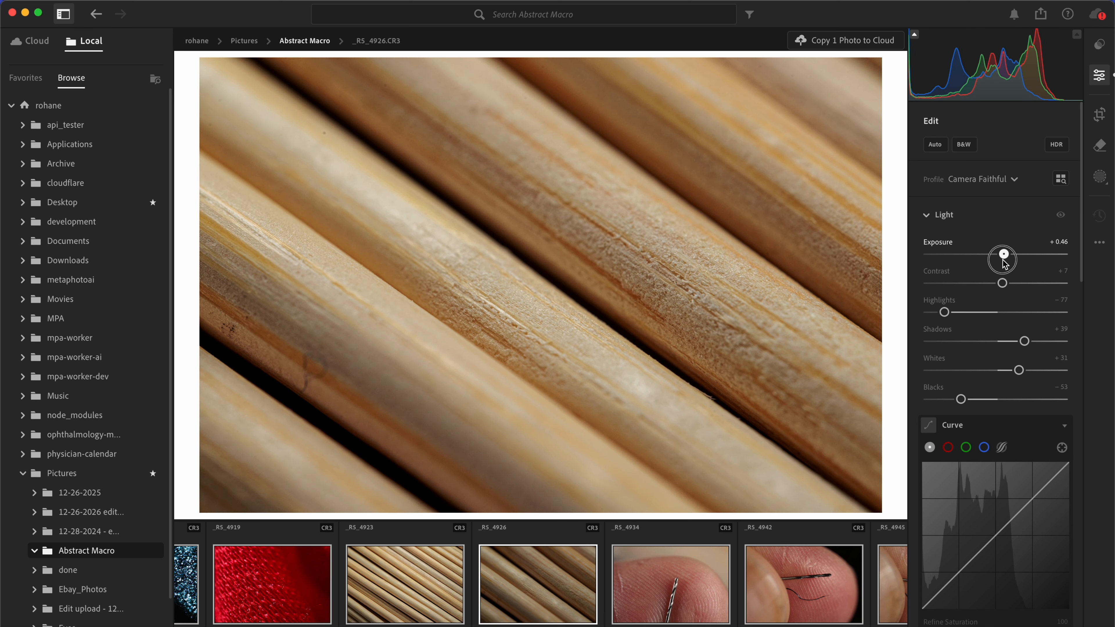
# Step: Apply automatic tone to the fingertip and drill bit photo _RS_4934 and set its exposure to +0.34
pyautogui.scroll(-5, 528, 573)
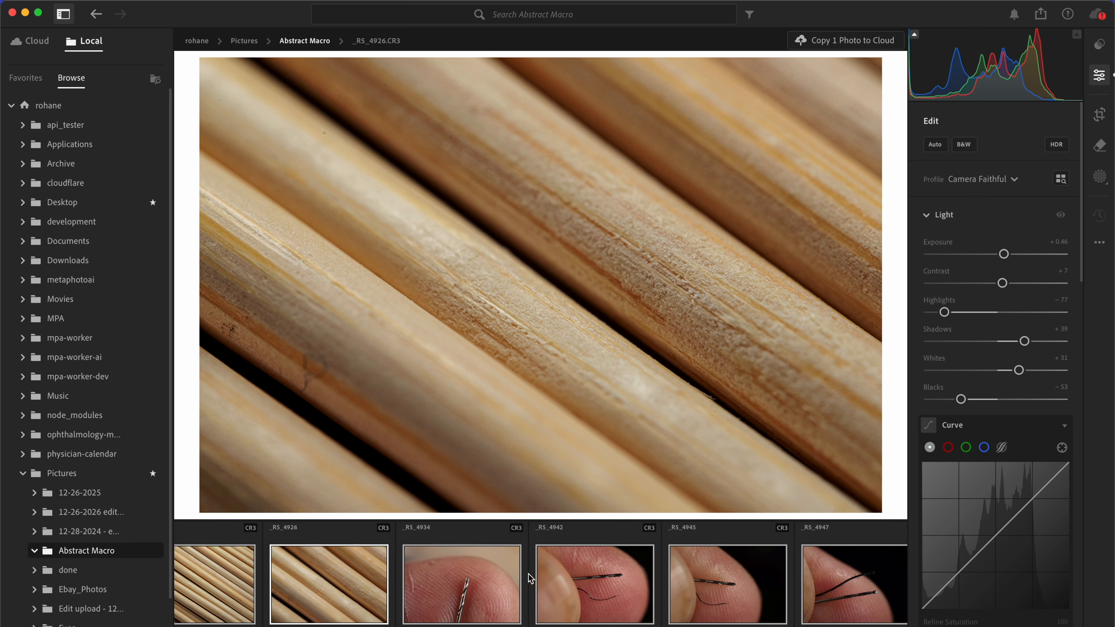
pyautogui.click(360, 584)
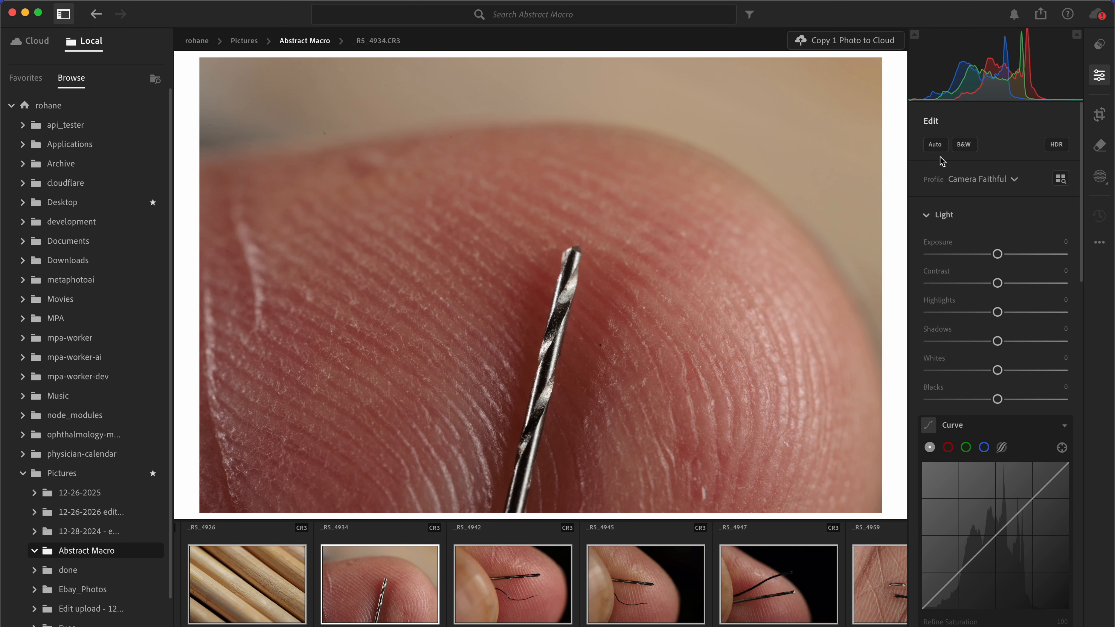
pyautogui.click(935, 145)
pyautogui.moveTo(1004, 254); pyautogui.dragTo(1006, 259)
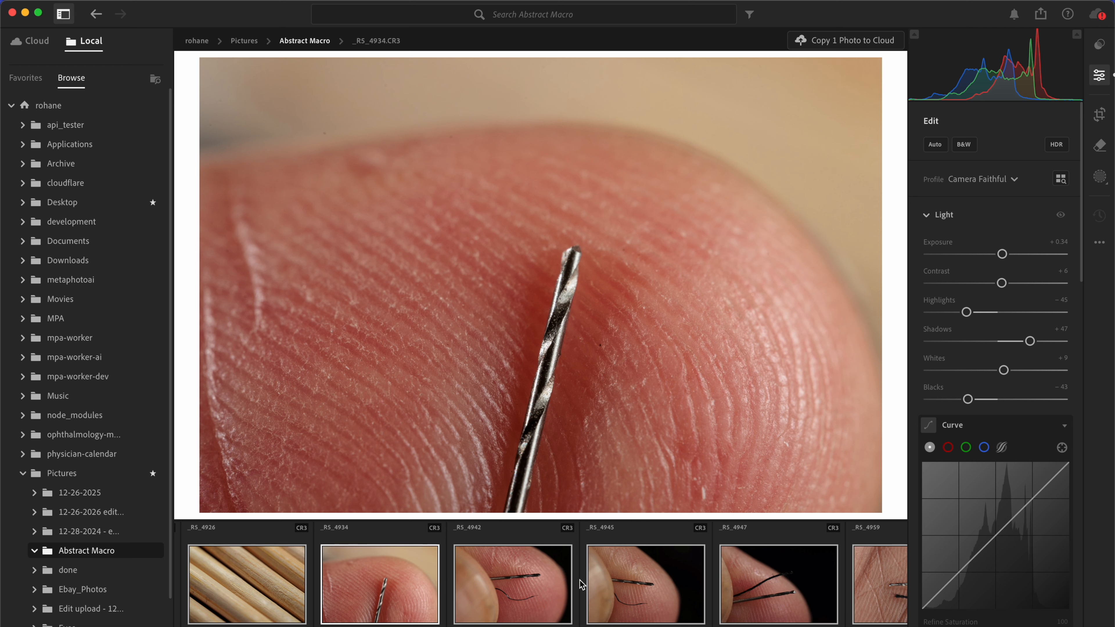
# Step: Paste the edit settings of _RS_4934 onto _RS_4942 and set its exposure to +0.65
pyautogui.click(503, 559)
pyautogui.press('super+v')
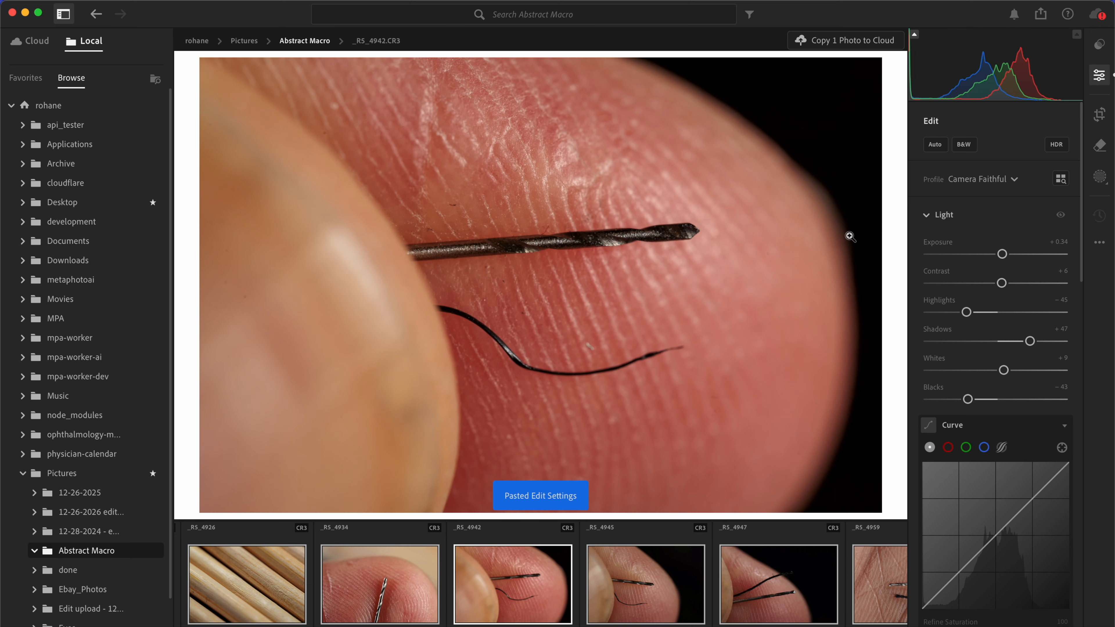
pyautogui.moveTo(1010, 253); pyautogui.dragTo(1012, 257)
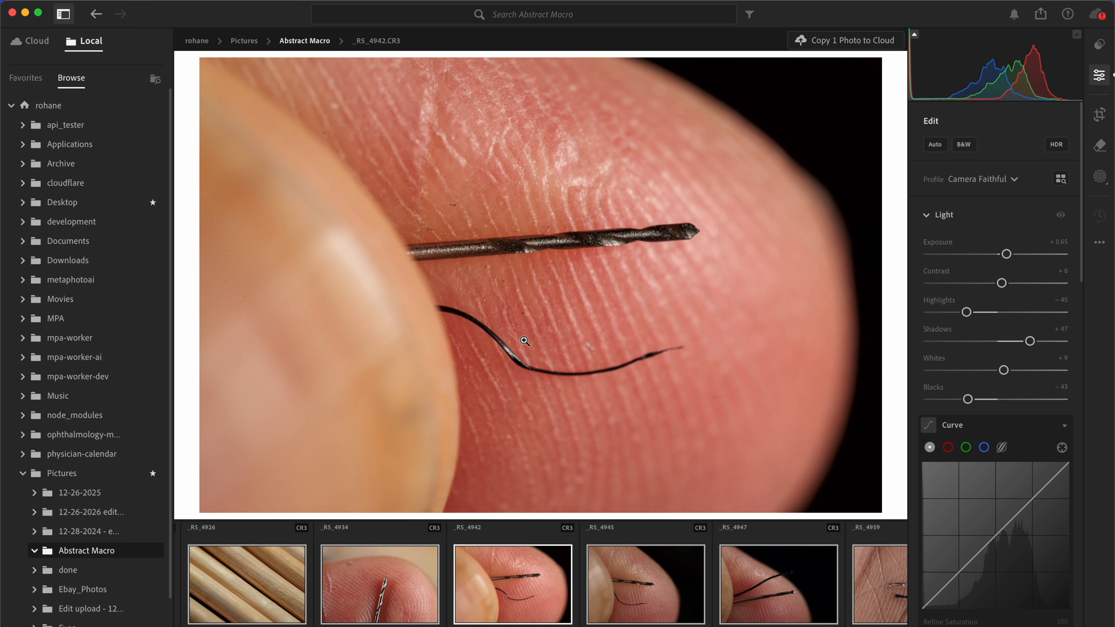
pyautogui.click(509, 261)
pyautogui.click(508, 263)
pyautogui.click(484, 329)
pyautogui.click(485, 328)
# Step: Copy the edit settings of _RS_4942 and paste them onto the fingertip photos _RS_4945 and _RS_4947
pyautogui.press('super+c')
pyautogui.click(620, 614)
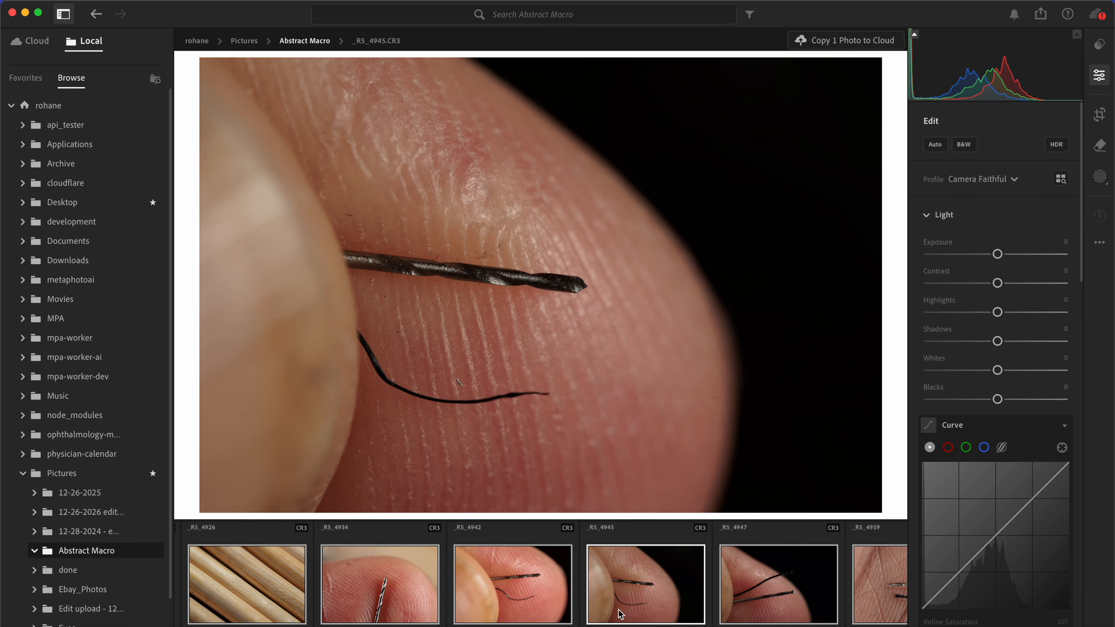
pyautogui.press('super+v')
pyautogui.click(752, 604)
pyautogui.press('super+v')
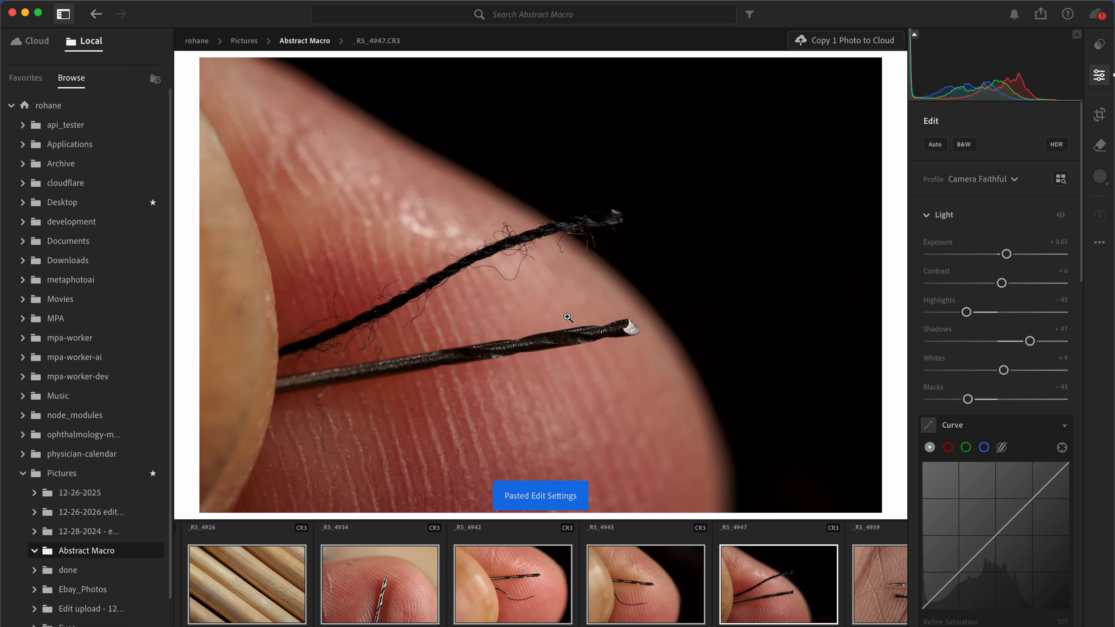
# Step: Paste the _RS_4942 edit settings onto the palm photos _RS_4959 and _RS_4965, fine-tuning the exposure of _RS_4959
pyautogui.hscroll(5, 679, 619)
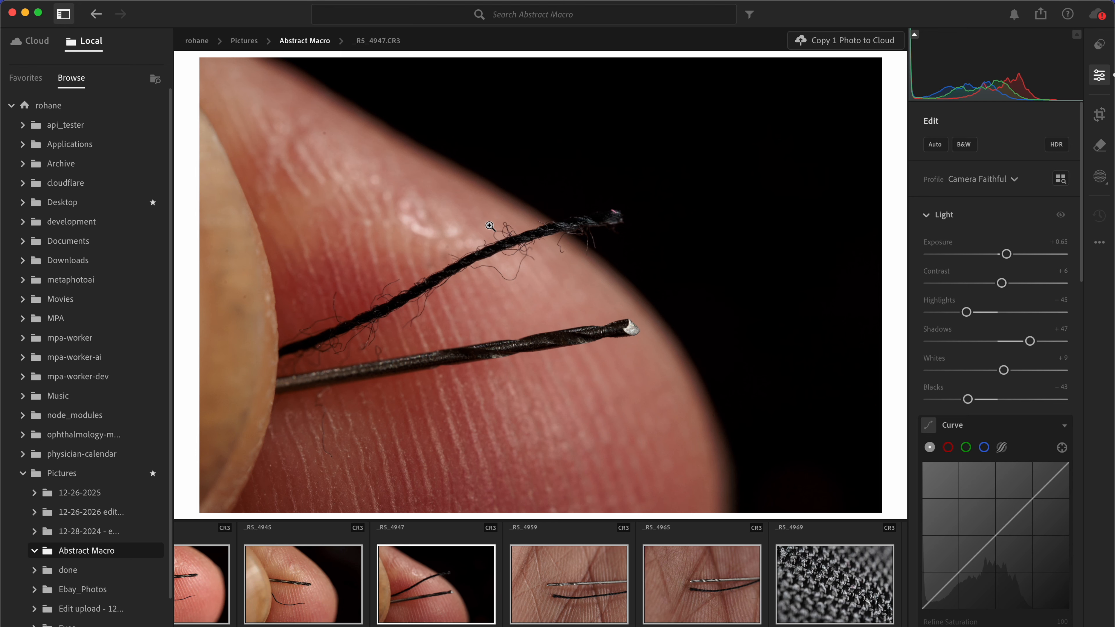
pyautogui.moveTo(515, 255); pyautogui.dragTo(516, 447)
pyautogui.click(537, 578)
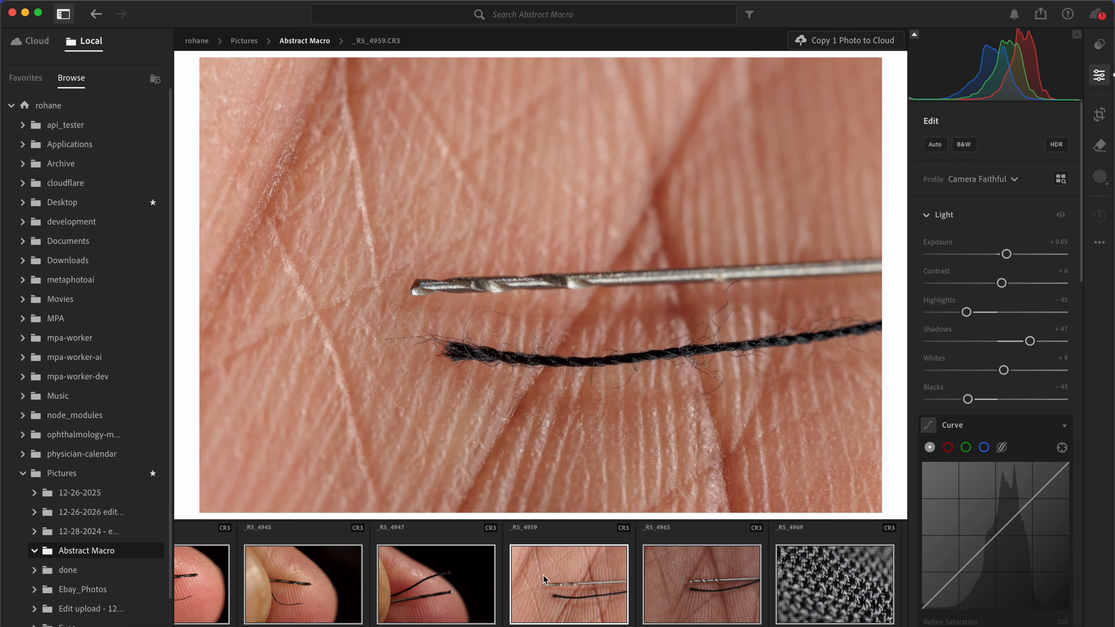
pyautogui.moveTo(1007, 254); pyautogui.dragTo(1005, 259)
pyautogui.click(692, 594)
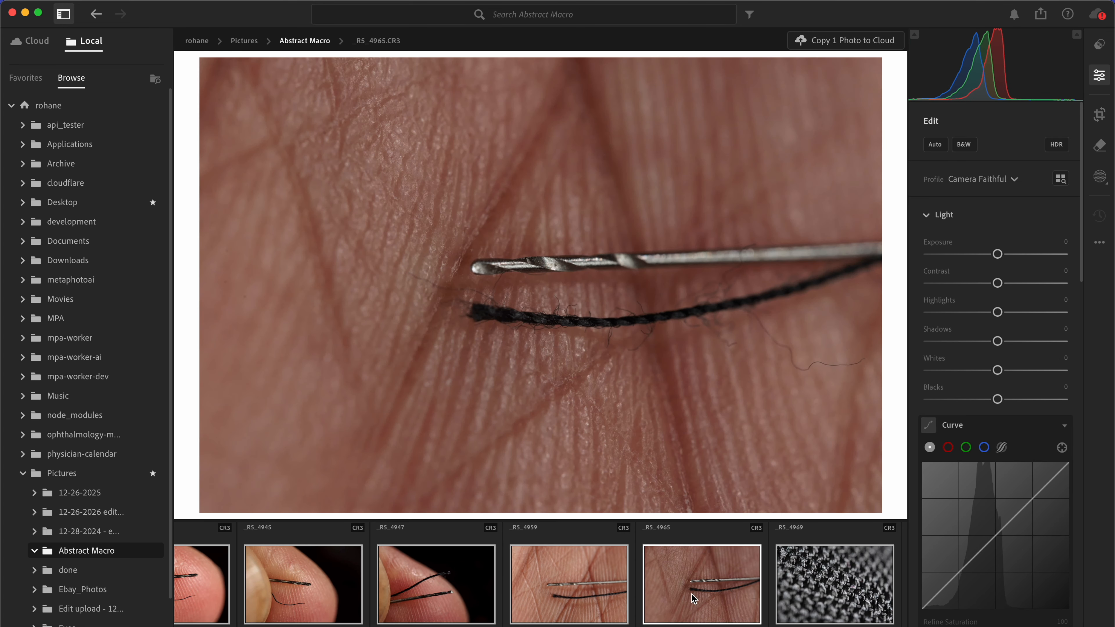
pyautogui.press('super+v')
# Step: Paste the copied edit settings onto the black fabric photo _RS_4969 and set its exposure to −0.17
pyautogui.click(829, 596)
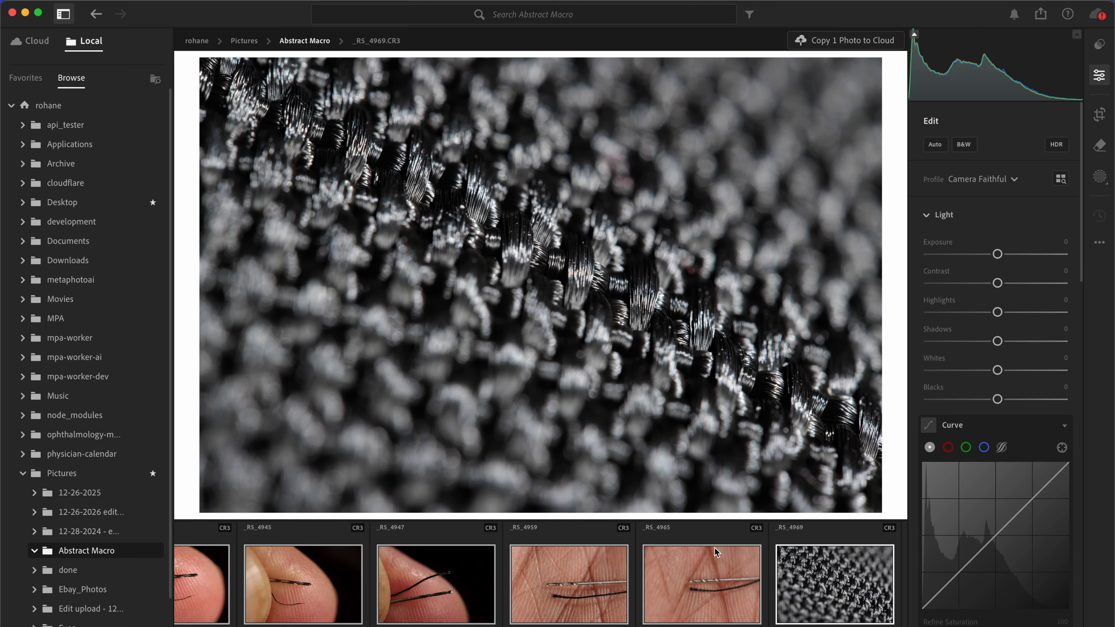
pyautogui.click(561, 283)
pyautogui.click(610, 279)
pyautogui.click(580, 259)
pyautogui.click(659, 246)
pyautogui.press('super+v')
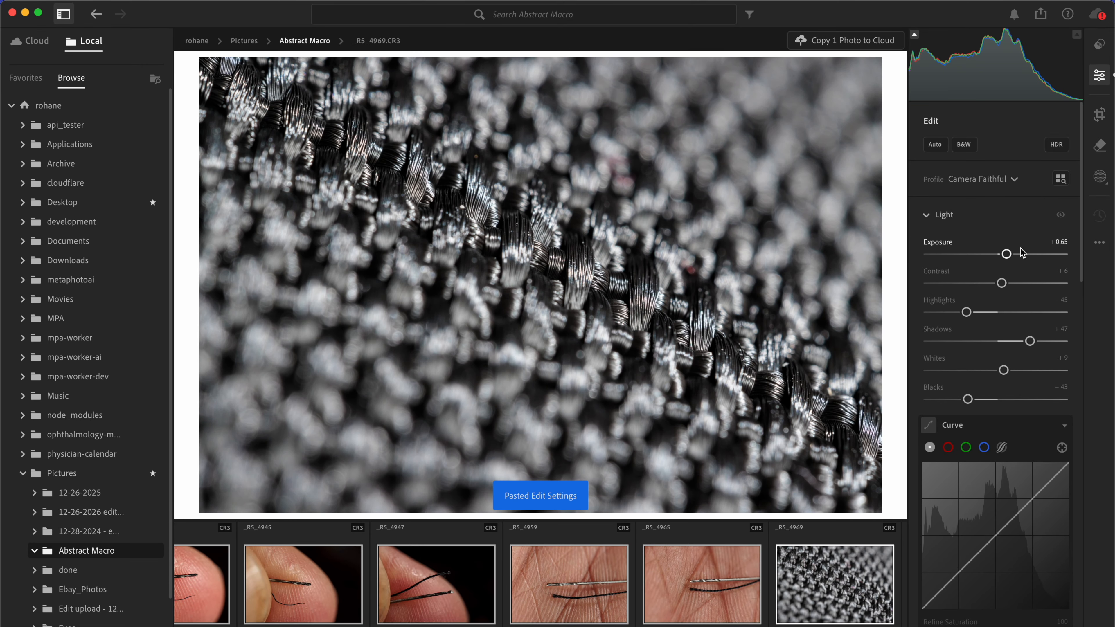
pyautogui.moveTo(1006, 254); pyautogui.dragTo(997, 254)
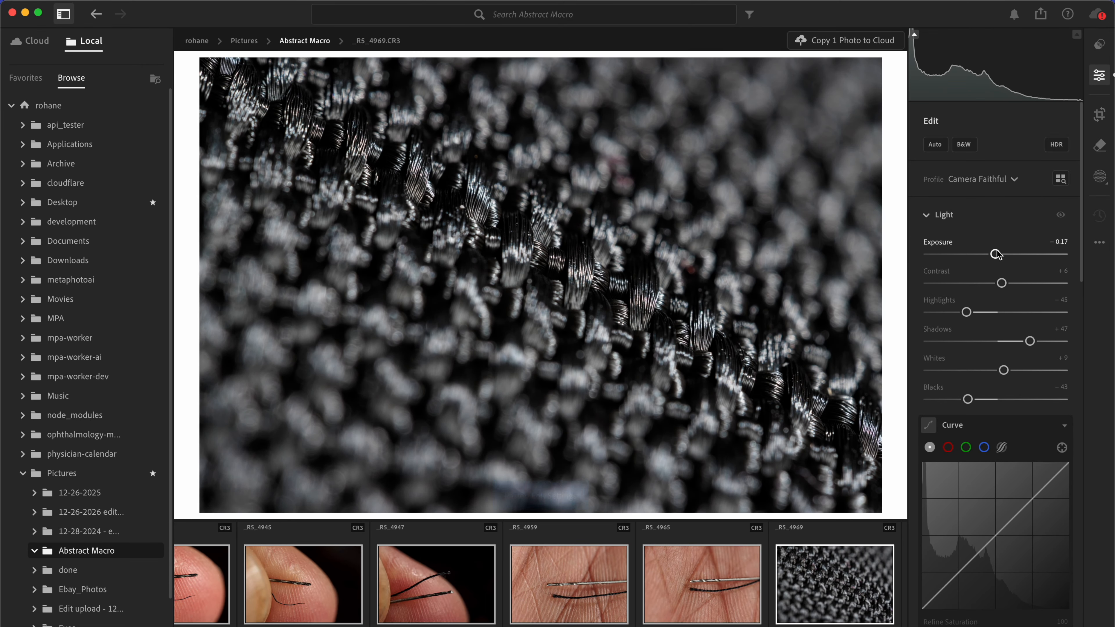
# Step: Paste the copied edit settings onto the pumice stone photo _RS_4973 and set its exposure to +0.14
pyautogui.hscroll(1, 522, 584)
pyautogui.hscroll(5, 521, 584)
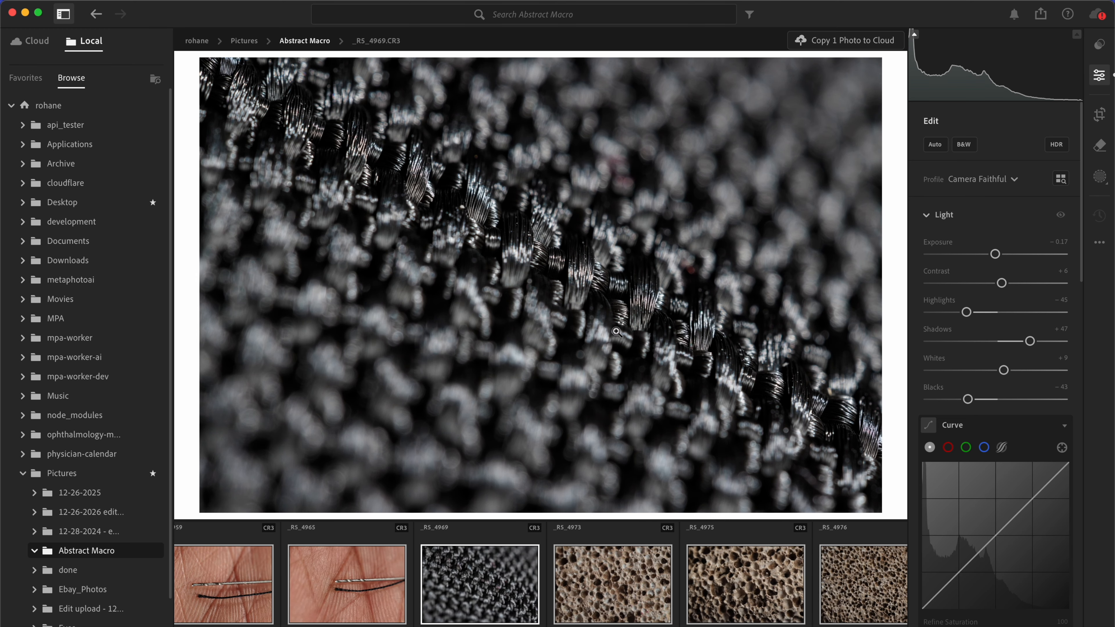
pyautogui.click(604, 601)
pyautogui.click(576, 298)
pyautogui.click(576, 297)
pyautogui.click(547, 361)
pyautogui.click(547, 362)
pyautogui.press('super+v')
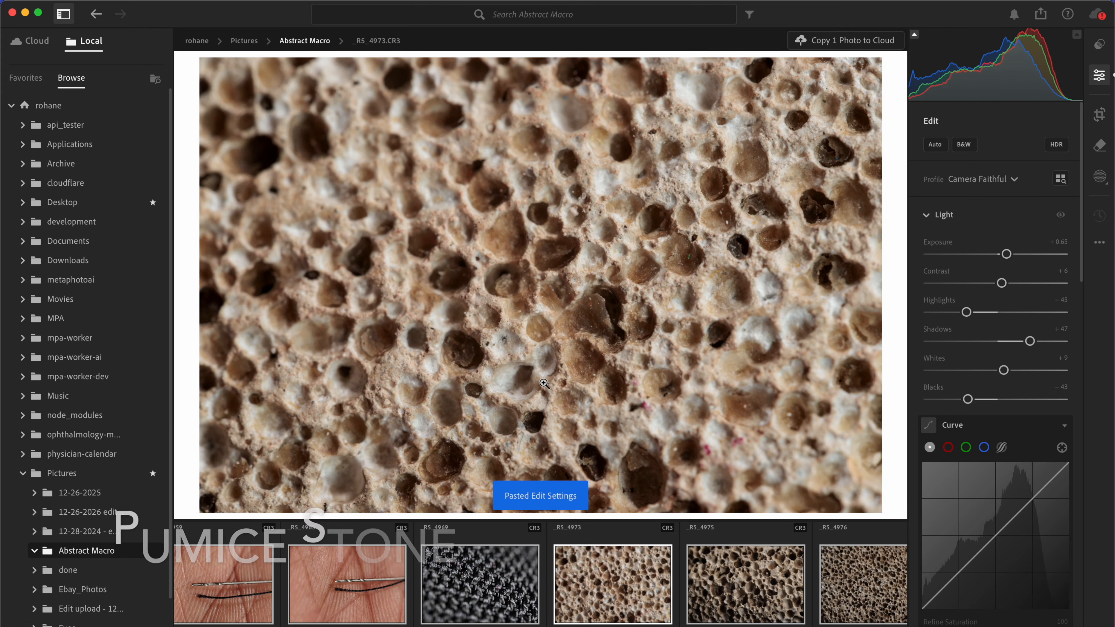
pyautogui.moveTo(1011, 255); pyautogui.dragTo(1005, 260)
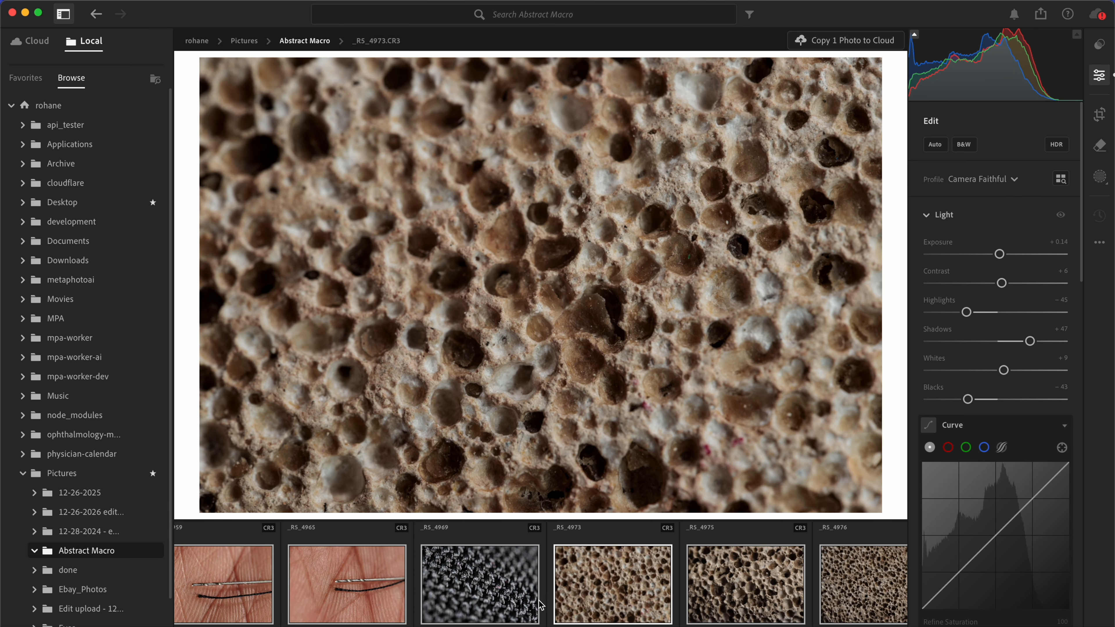
# Step: Set the texture of _RS_4973 to +31 and its clarity to +17
pyautogui.hscroll(5, 541, 605)
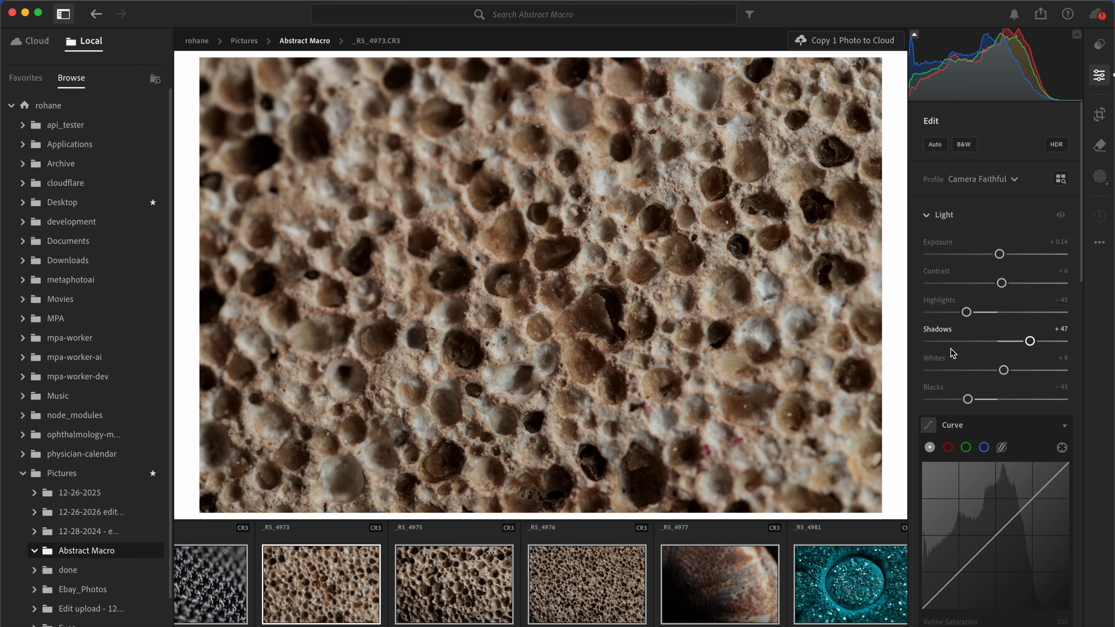
pyautogui.scroll(-5, 953, 351)
pyautogui.scroll(-3, 950, 349)
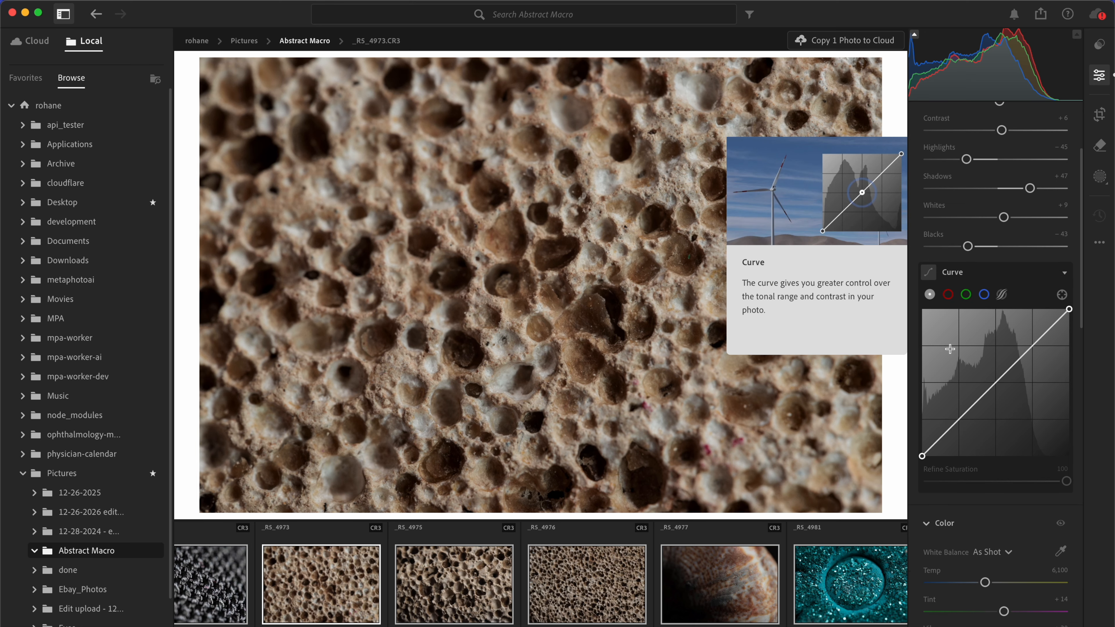
pyautogui.scroll(-2, 950, 348)
pyautogui.scroll(-12, 951, 349)
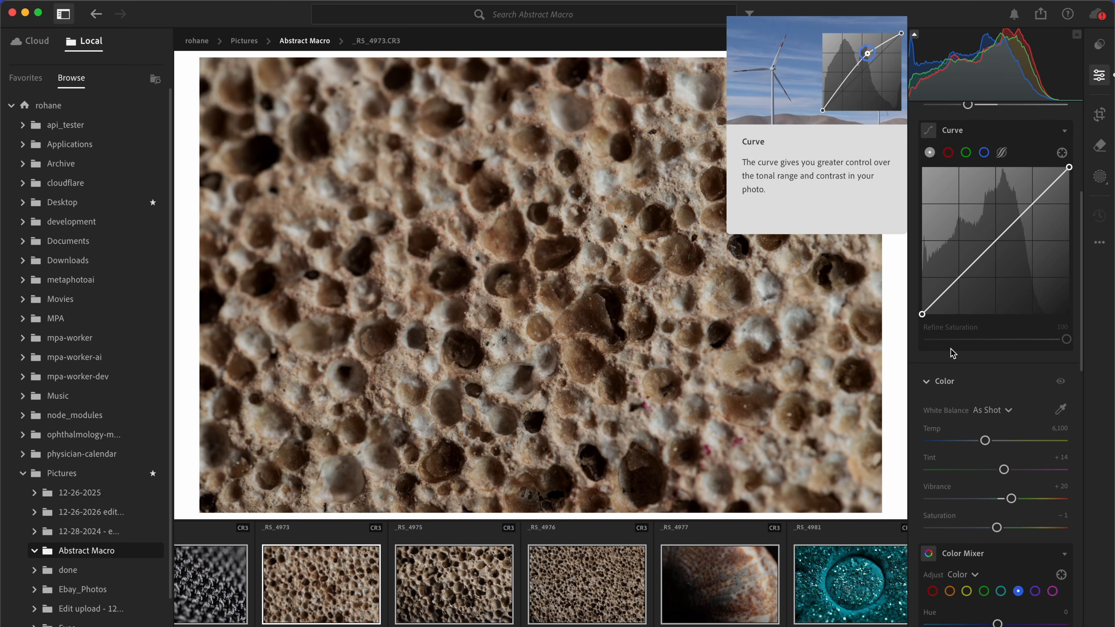
pyautogui.scroll(-18, 950, 351)
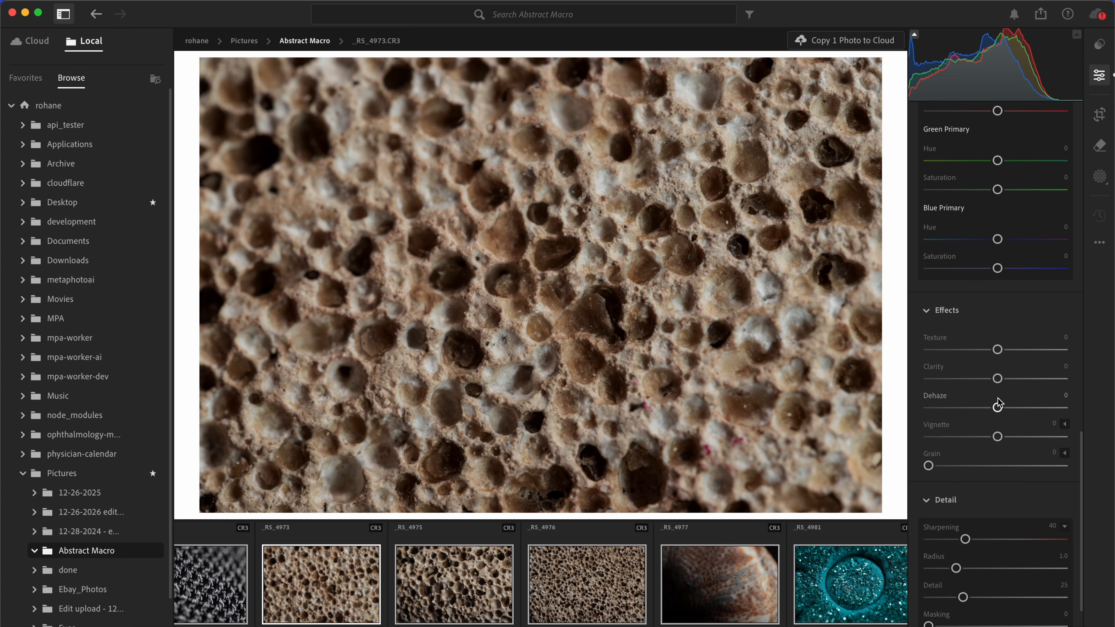
pyautogui.moveTo(998, 349); pyautogui.dragTo(1009, 379)
pyautogui.click(998, 379)
# Step: Copy the edit settings of _RS_4973 and paste them onto the pumice stone photo _RS_4975
pyautogui.press('super+c')
pyautogui.click(436, 609)
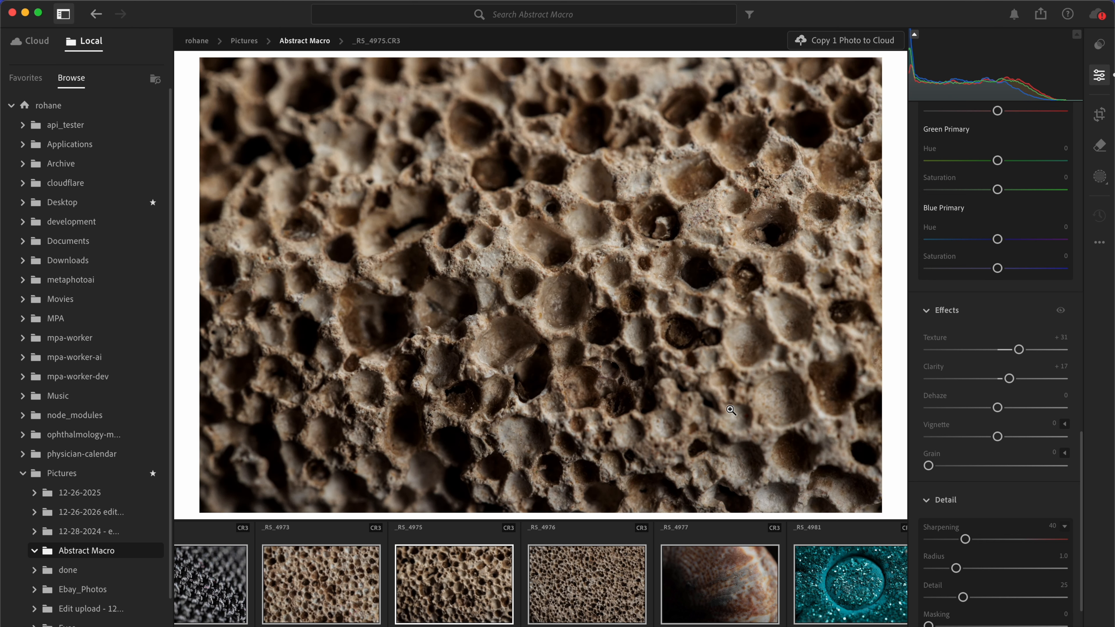
# Step: Paste the copied edit settings onto the pumice stone photo _RS_4976 and raise its exposure slightly
pyautogui.scroll(10, 971, 252)
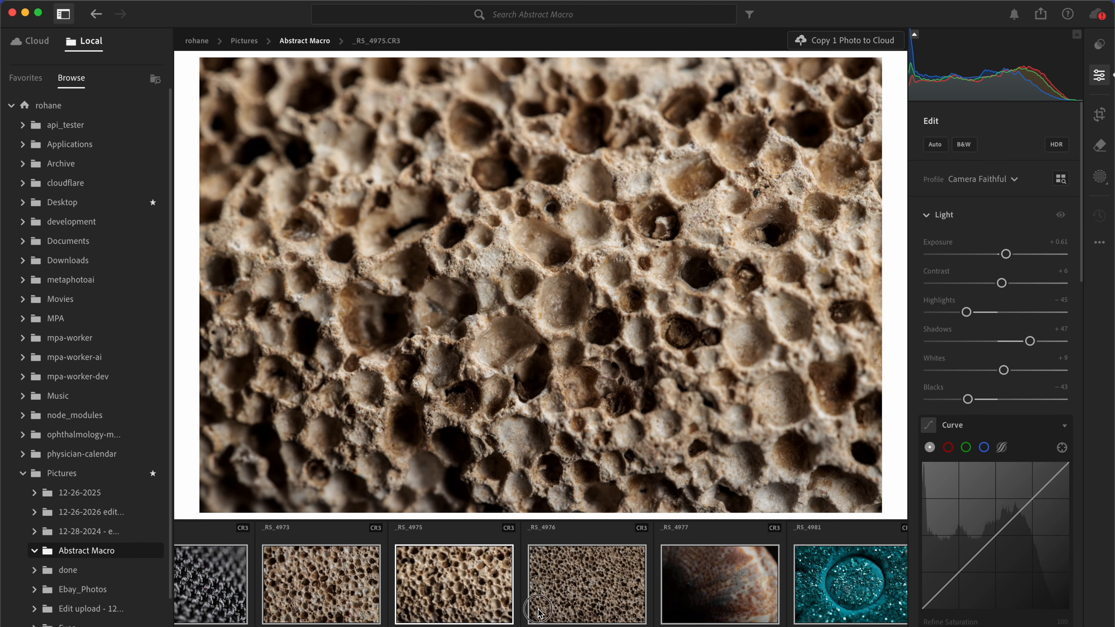
pyautogui.click(540, 614)
pyautogui.press('super+v')
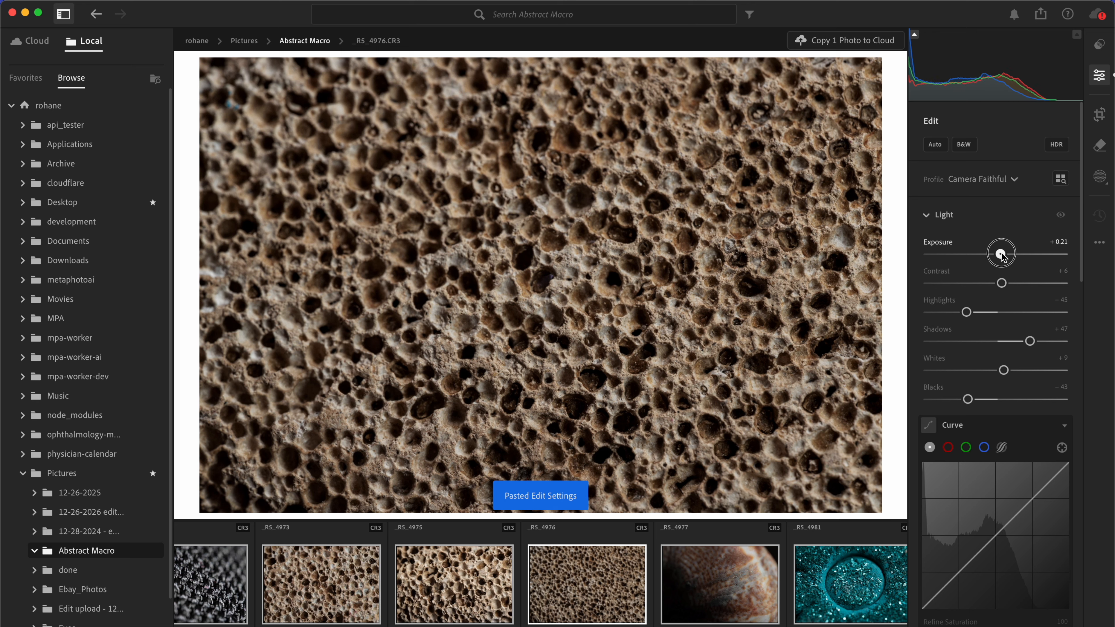
pyautogui.moveTo(1002, 254); pyautogui.dragTo(1009, 255)
# Step: Paste the copied edit settings onto the shell photo _RS_4977 and set its exposure to +0.59
pyautogui.click(676, 562)
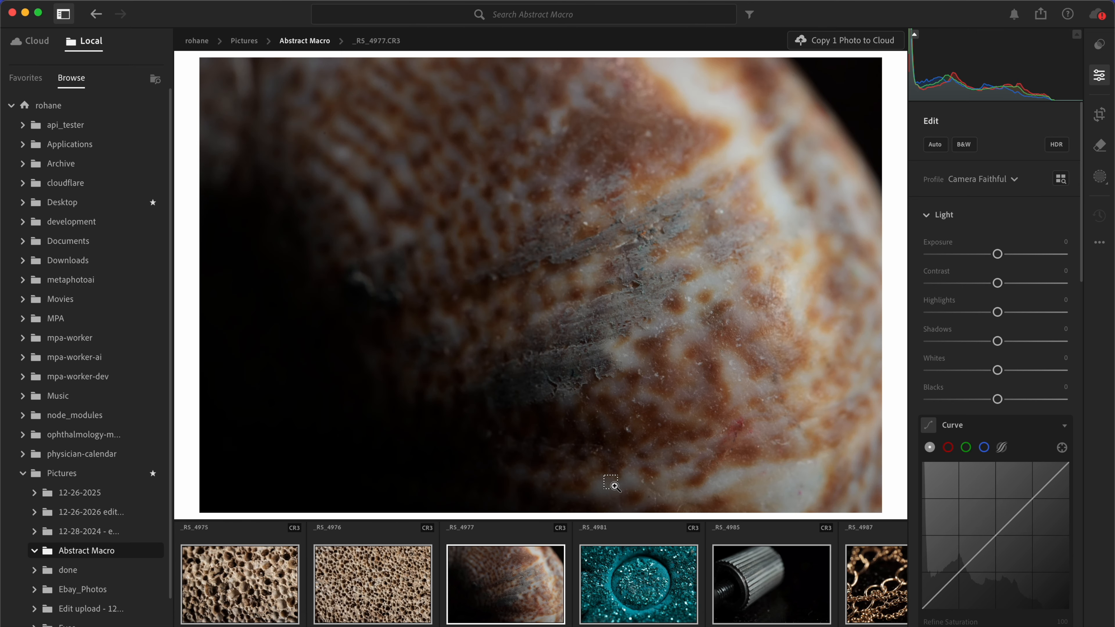
pyautogui.press('super+v')
pyautogui.moveTo(999, 254); pyautogui.dragTo(1008, 254)
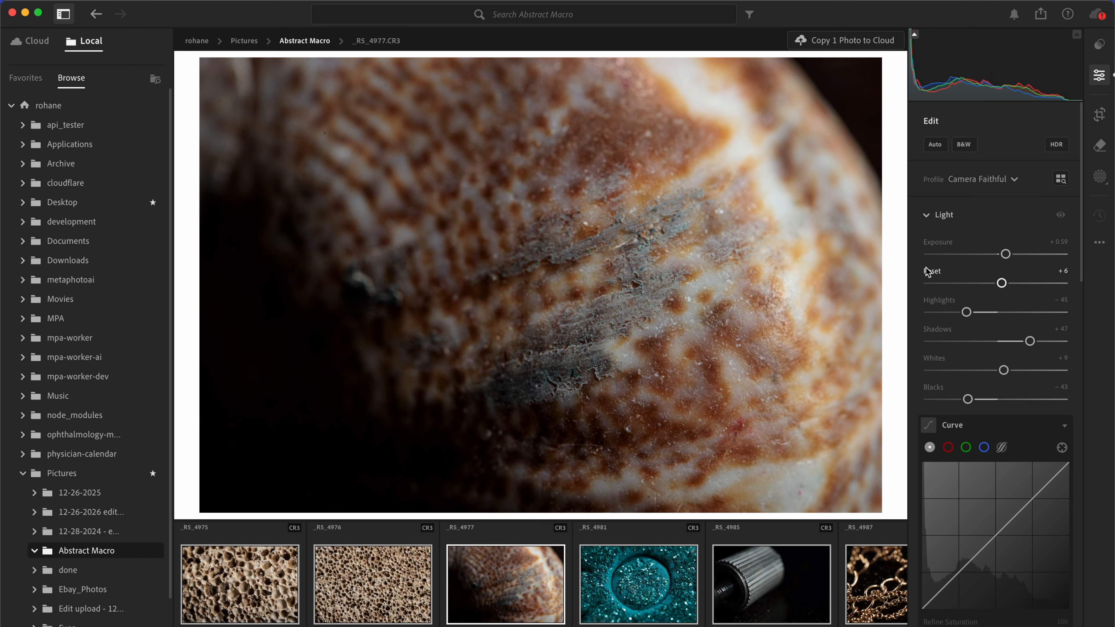
# Step: Calibrate the shell photo's colors: shadow tint +16; red hue −1, saturation +16; green hue +22, saturation +18; blue hue +12, saturation −10
pyautogui.scroll(-15, 914, 275)
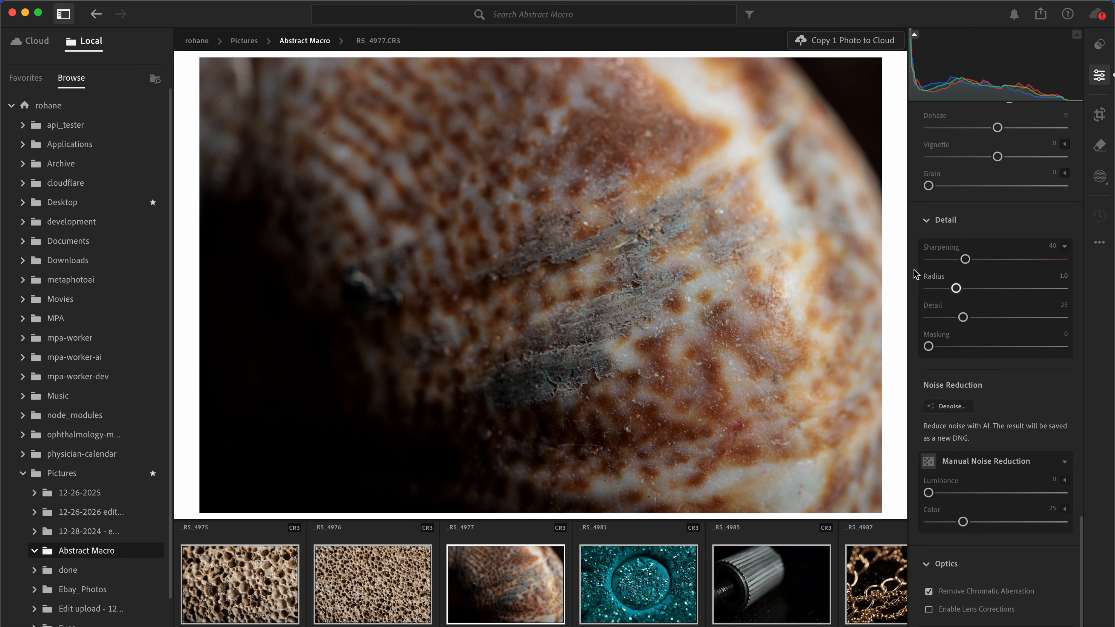
pyautogui.scroll(10, 914, 275)
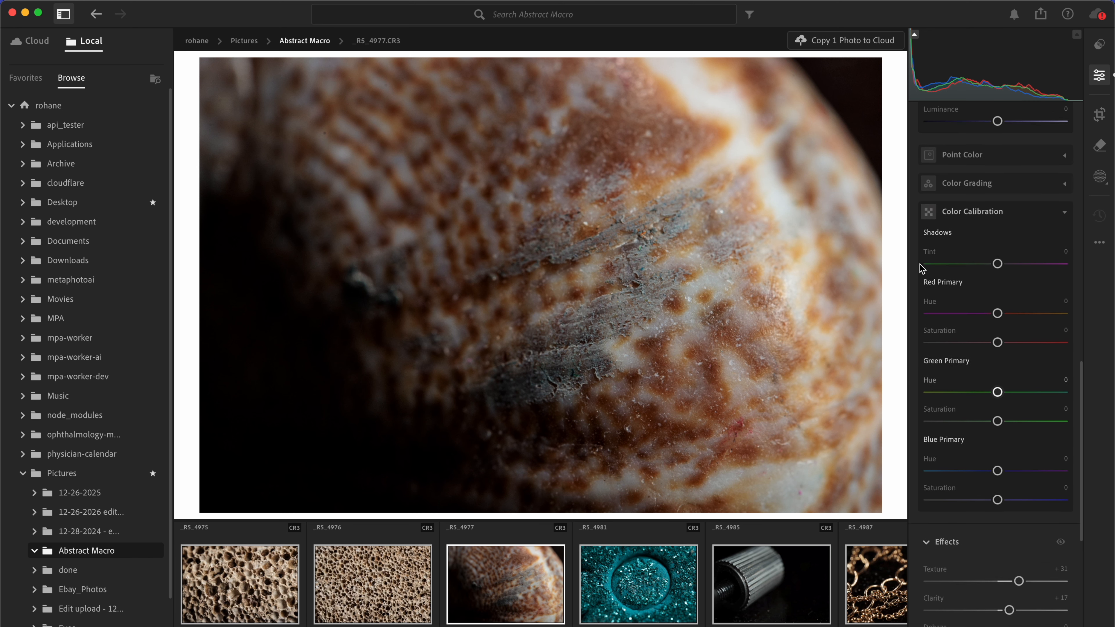
pyautogui.moveTo(981, 274); pyautogui.dragTo(1008, 273)
pyautogui.moveTo(997, 323); pyautogui.dragTo(1009, 352)
pyautogui.moveTo(998, 402); pyautogui.dragTo(1010, 431)
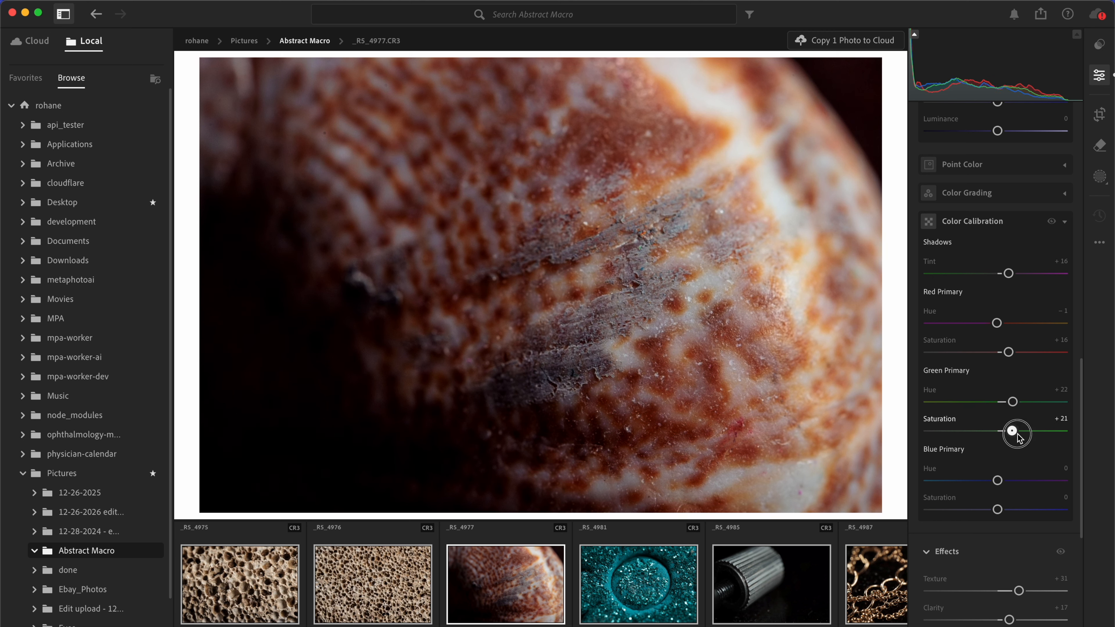
pyautogui.moveTo(998, 480); pyautogui.dragTo(991, 510)
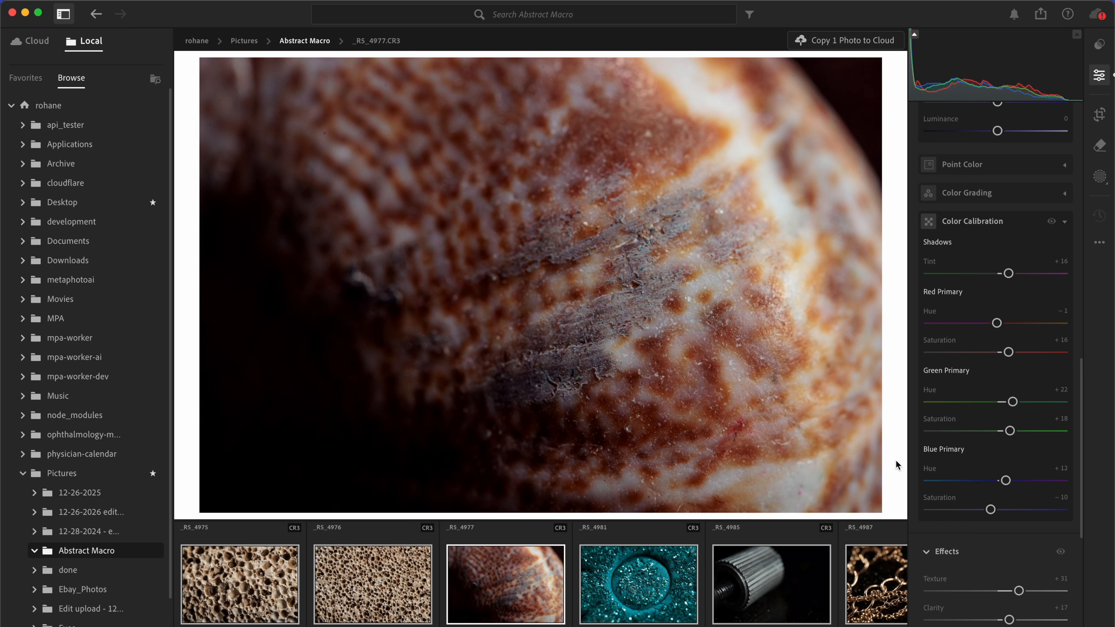
pyautogui.press('\\')
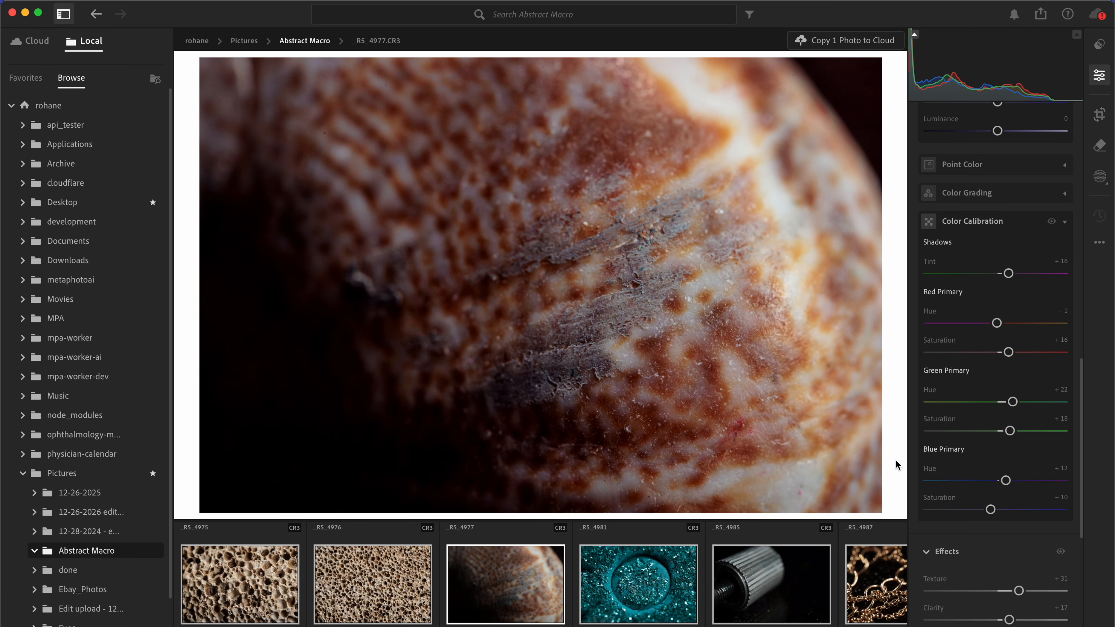
# Step: Paste the copied edit settings onto the teal glitter photo _RS_4981 and the metal knob photo _RS_4985, setting the knob photo's exposure to +0.90
pyautogui.click(644, 600)
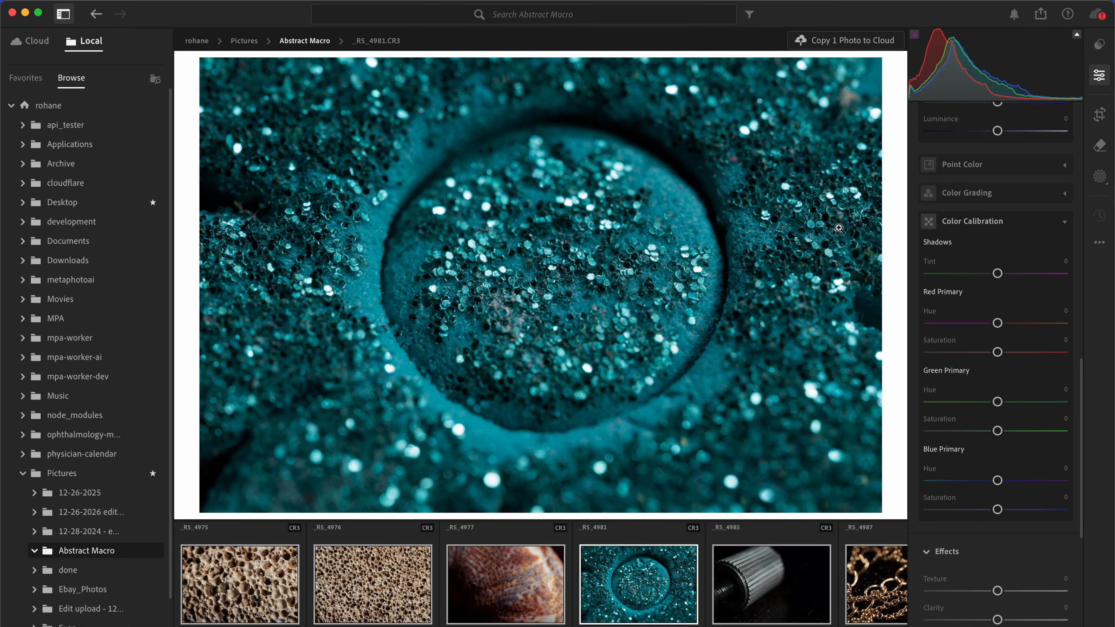
pyautogui.press('super+shift+v')
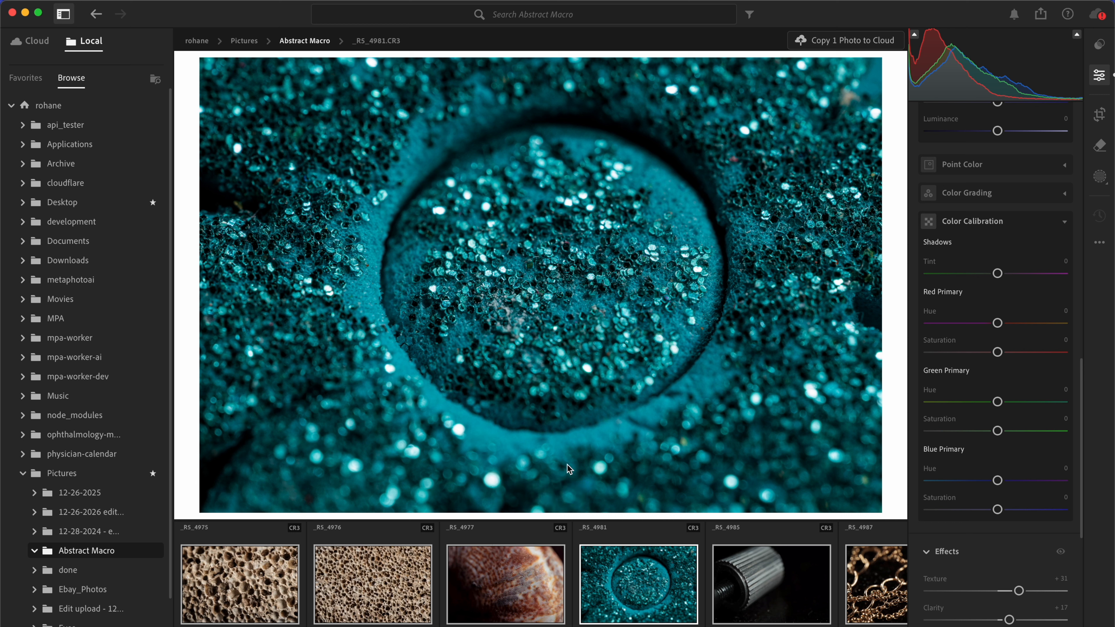
pyautogui.click(740, 594)
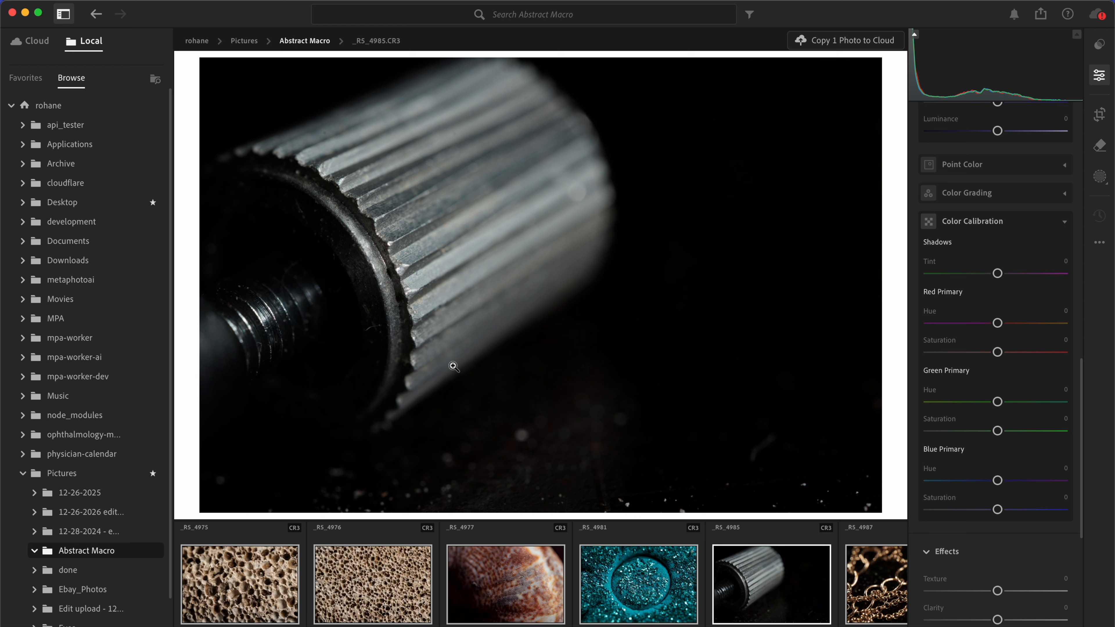
pyautogui.press('super+v')
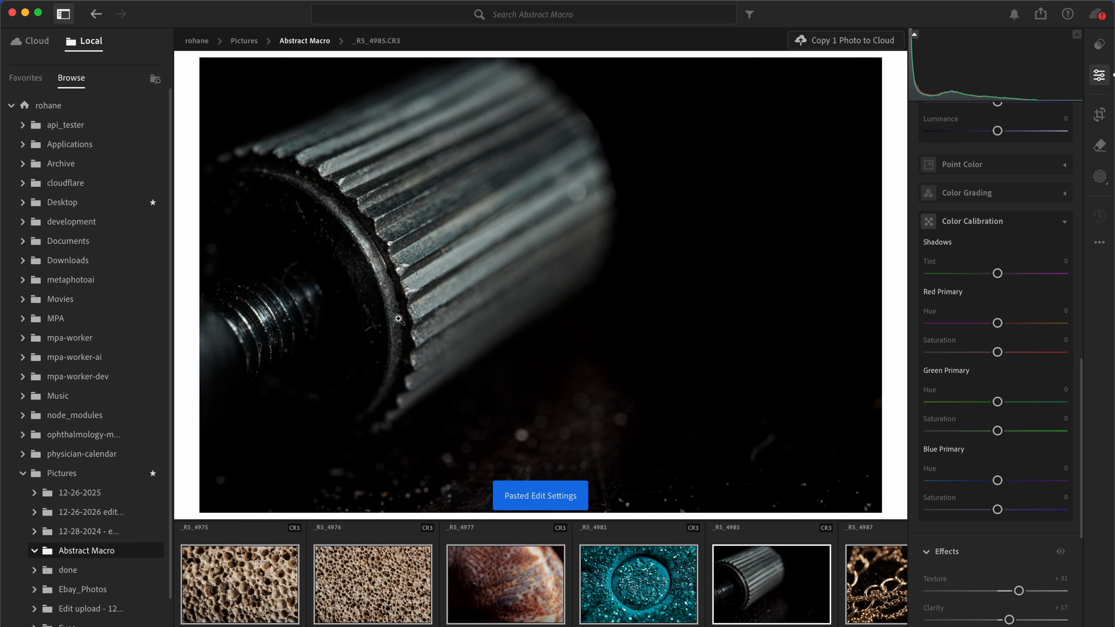
pyautogui.scroll(10, 965, 227)
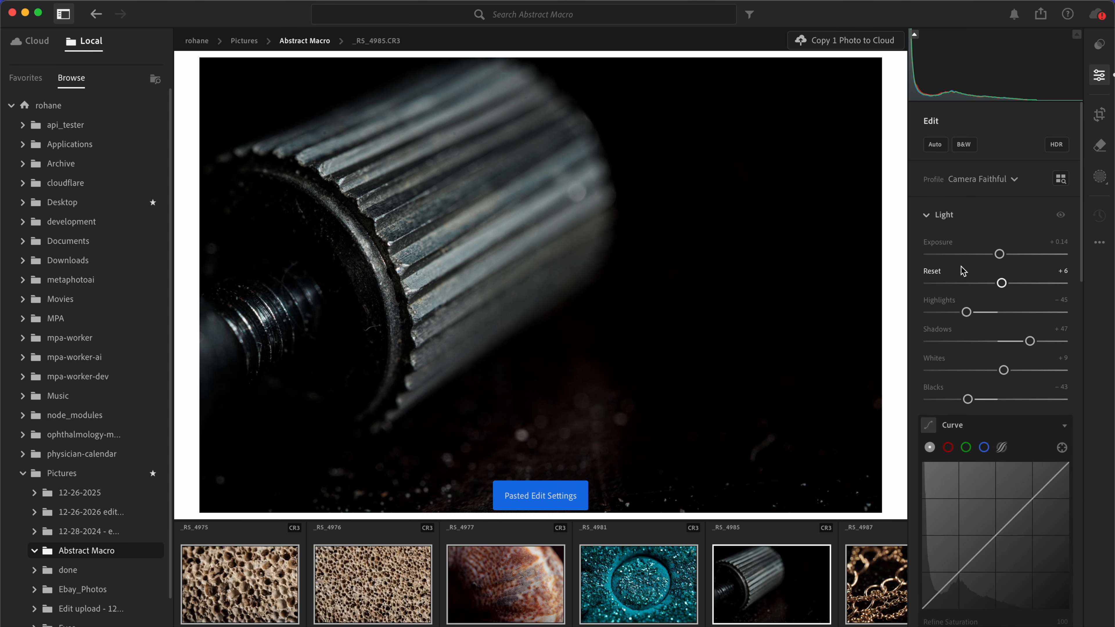
pyautogui.moveTo(997, 254); pyautogui.dragTo(1013, 255)
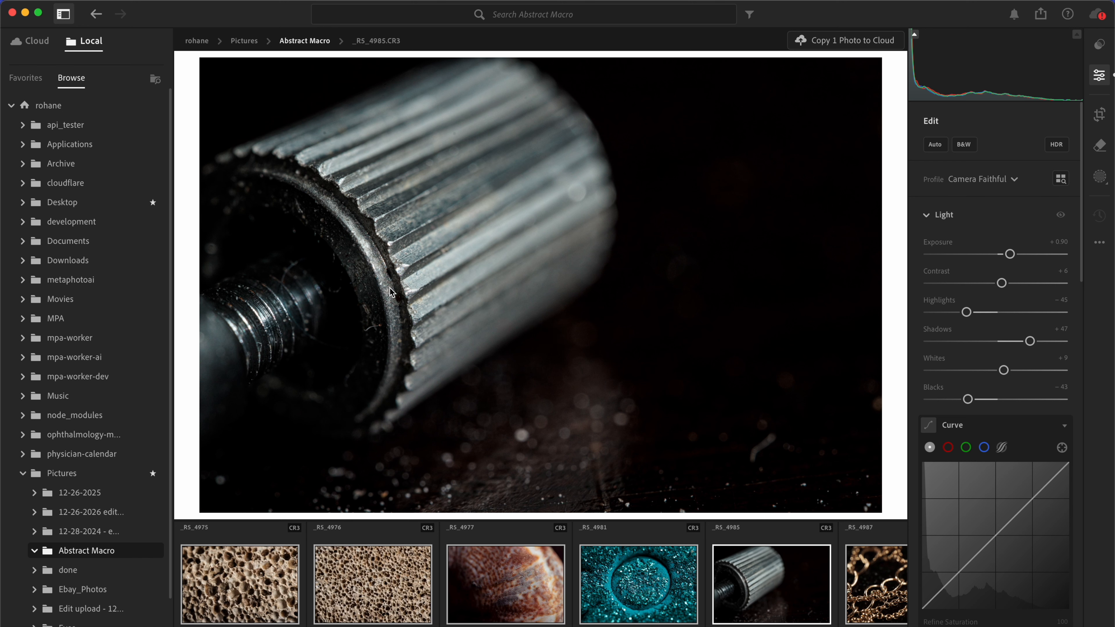
# Step: Paste the copied edit settings onto the gold chain photo _RS_4987 and set its exposure to +0.47
pyautogui.hscroll(10, 684, 621)
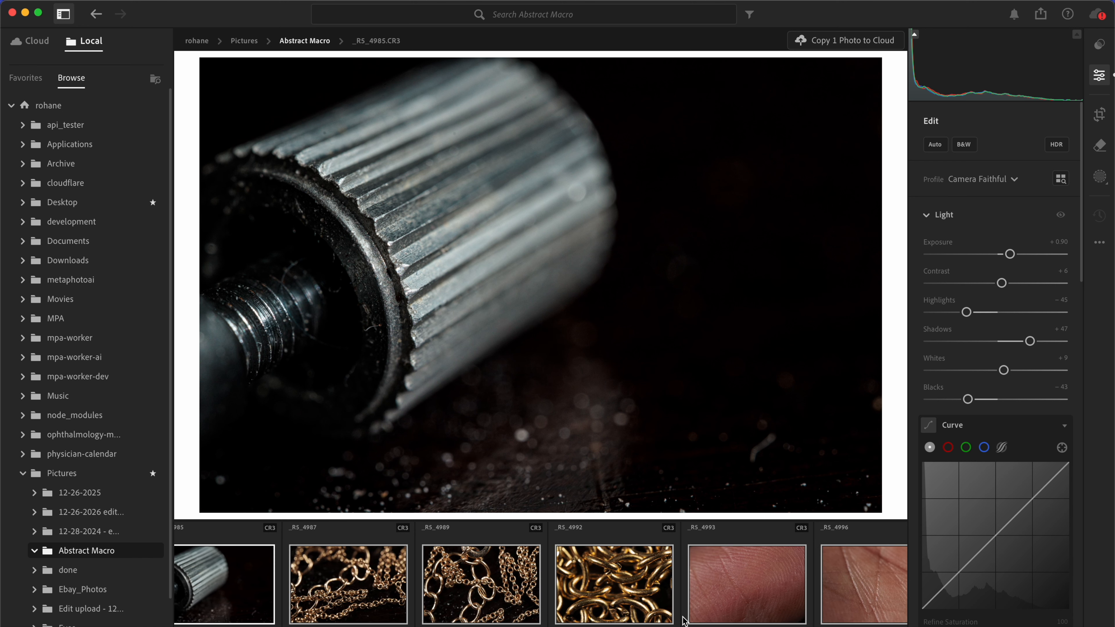
pyautogui.click(394, 539)
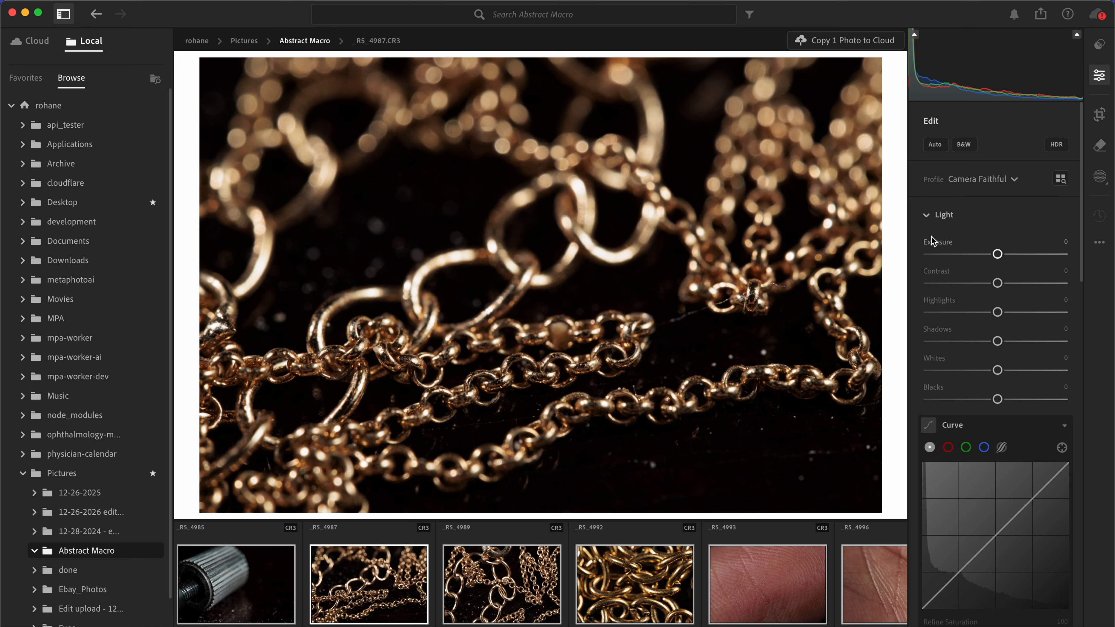
pyautogui.press('super+v')
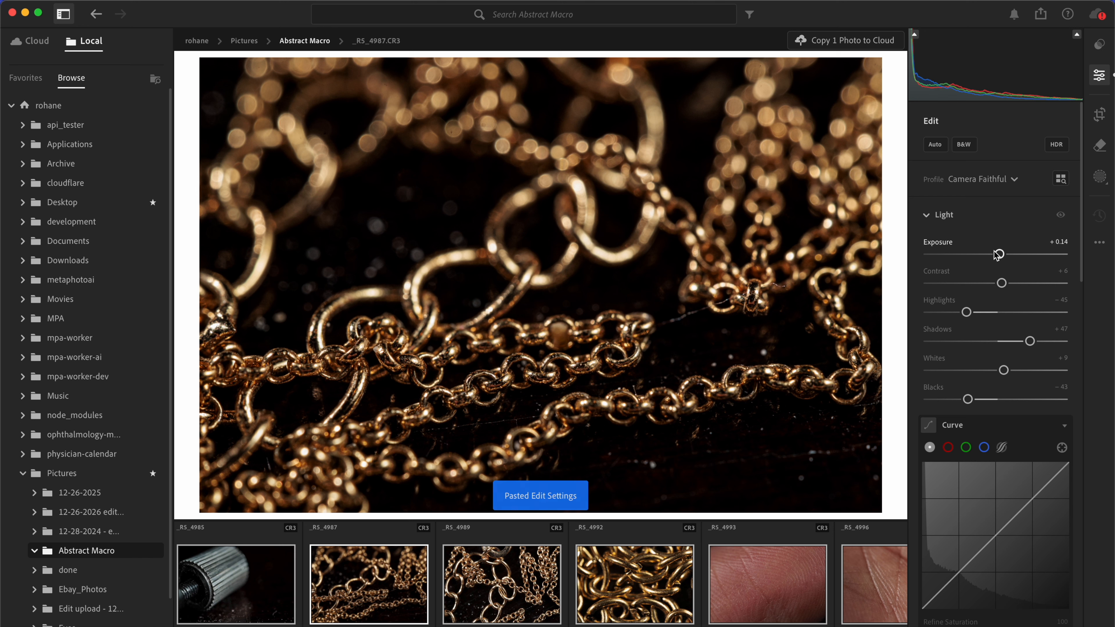
pyautogui.moveTo(999, 254); pyautogui.dragTo(1006, 255)
# Step: Copy the edit settings of _RS_4987 and paste them onto the gold chain photos _RS_4989 and _RS_4992
pyautogui.click(540, 594)
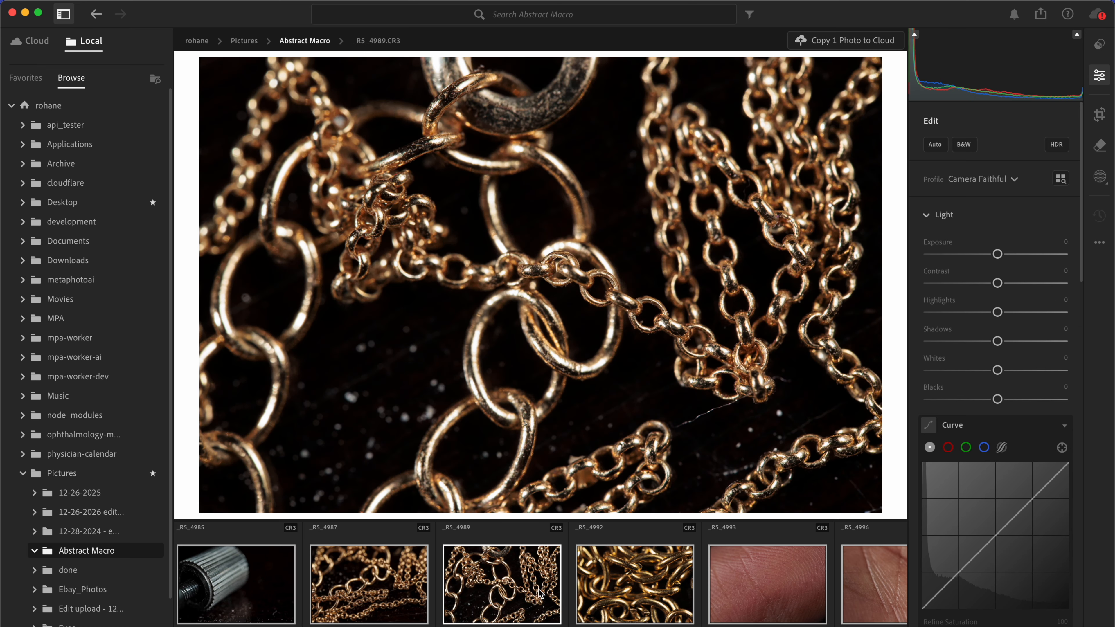
pyautogui.click(392, 601)
pyautogui.press('super+c')
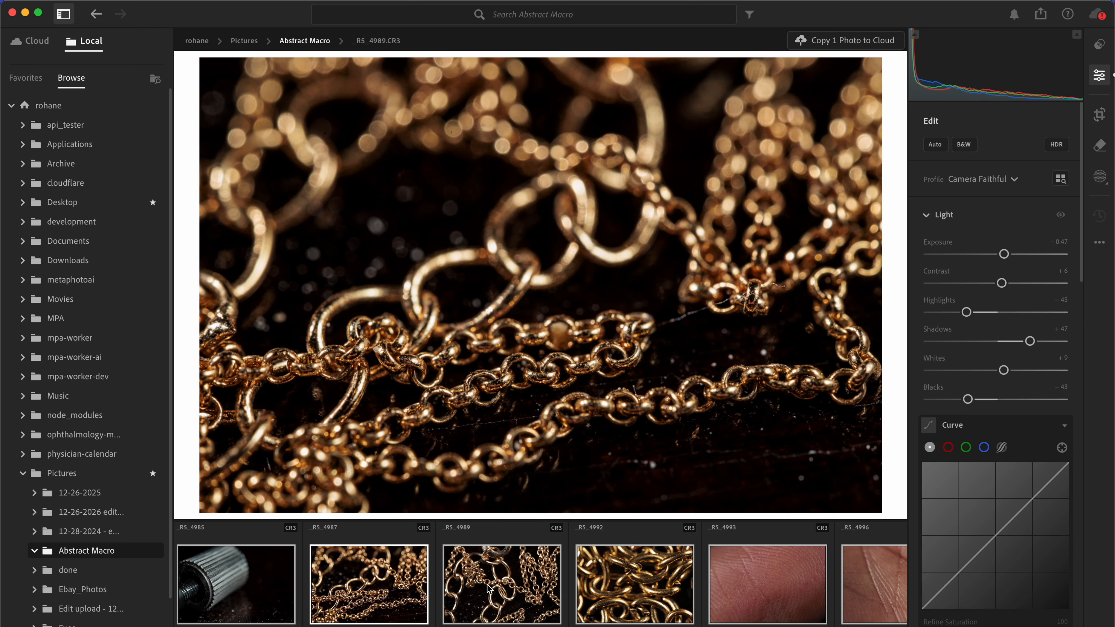
pyautogui.click(489, 588)
pyautogui.click(658, 574)
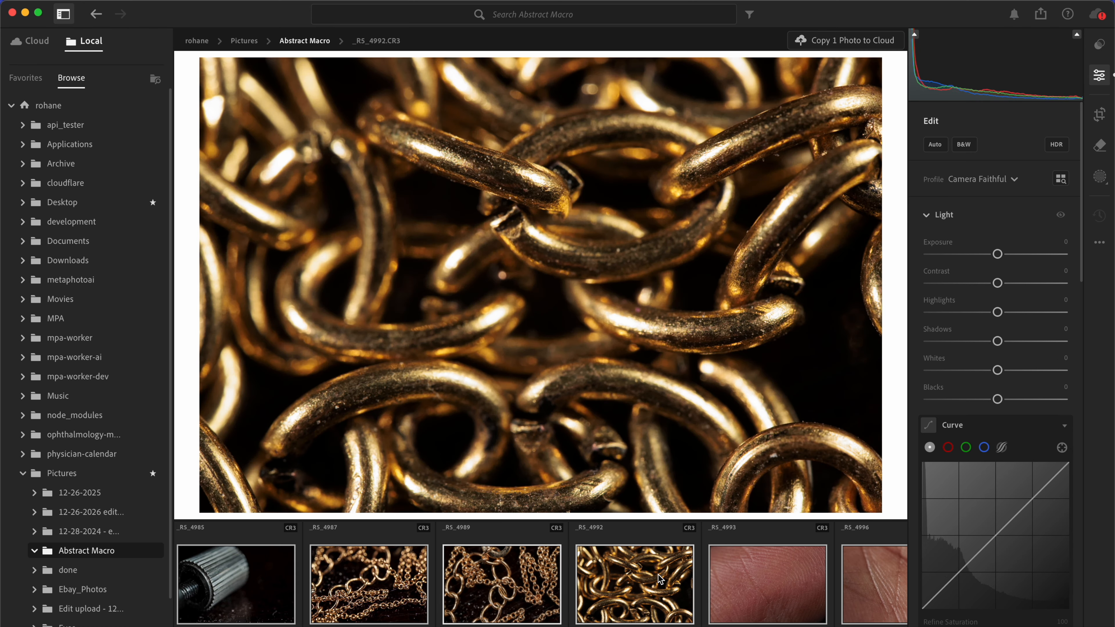
pyautogui.press('super+v')
# Step: Paste the copied edit settings onto the skin close-up _RS_4993 and set its exposure to +0.23
pyautogui.hscroll(2, 716, 585)
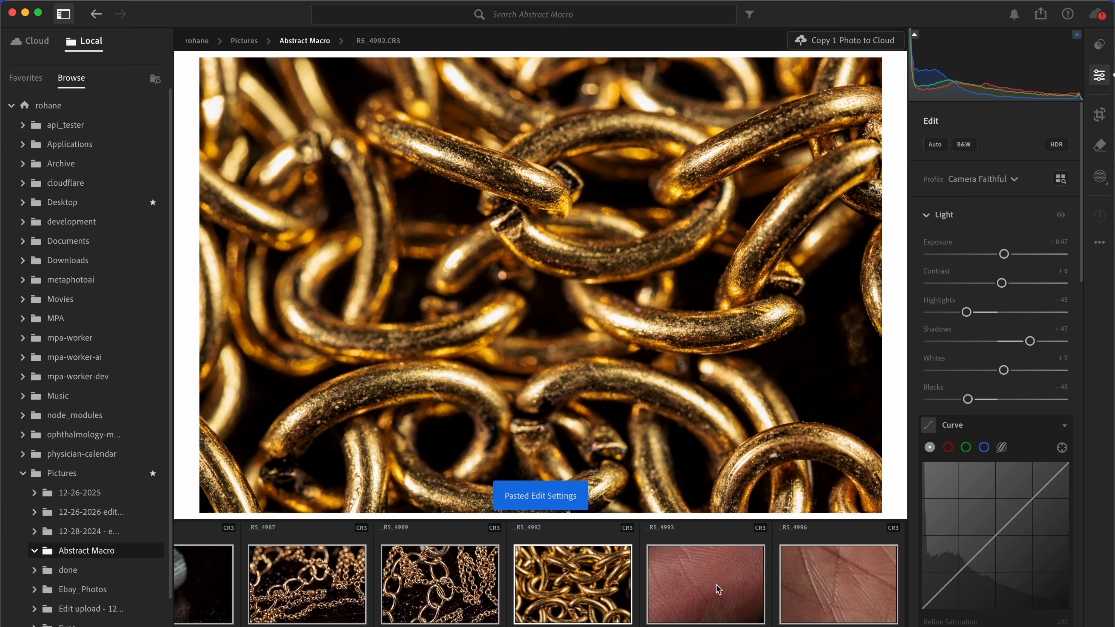
pyautogui.click(715, 585)
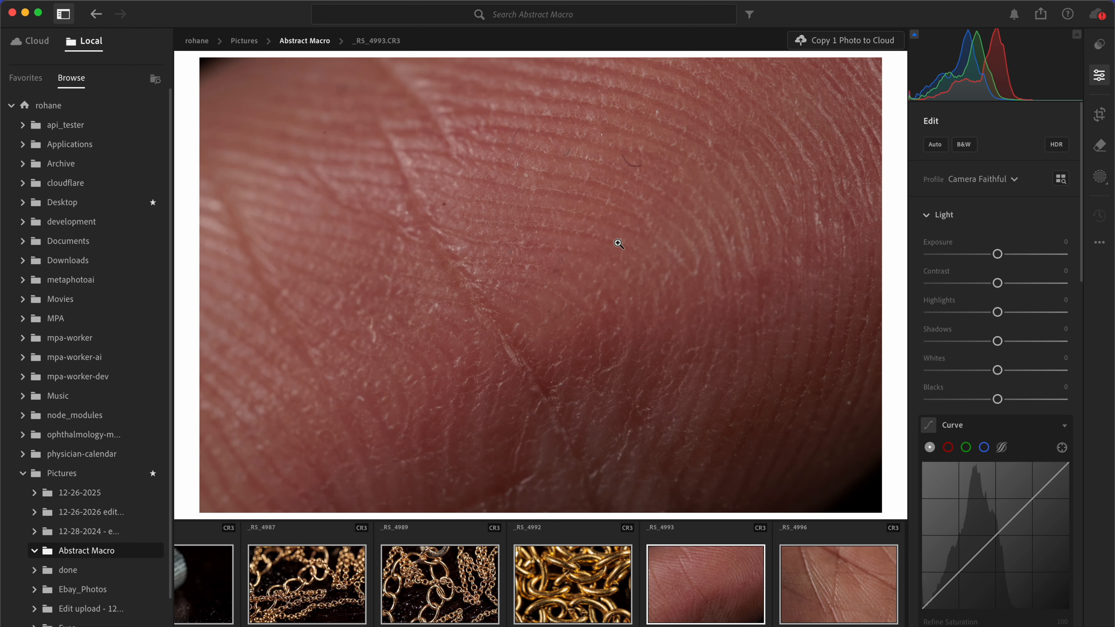
pyautogui.press('super+v')
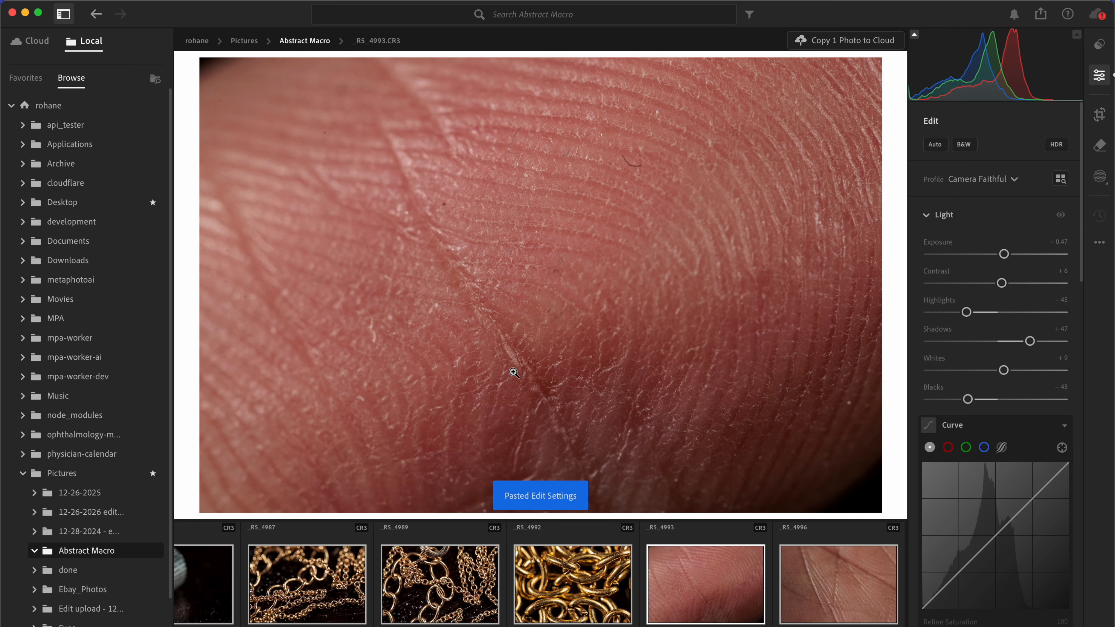
pyautogui.moveTo(1004, 254); pyautogui.dragTo(1000, 254)
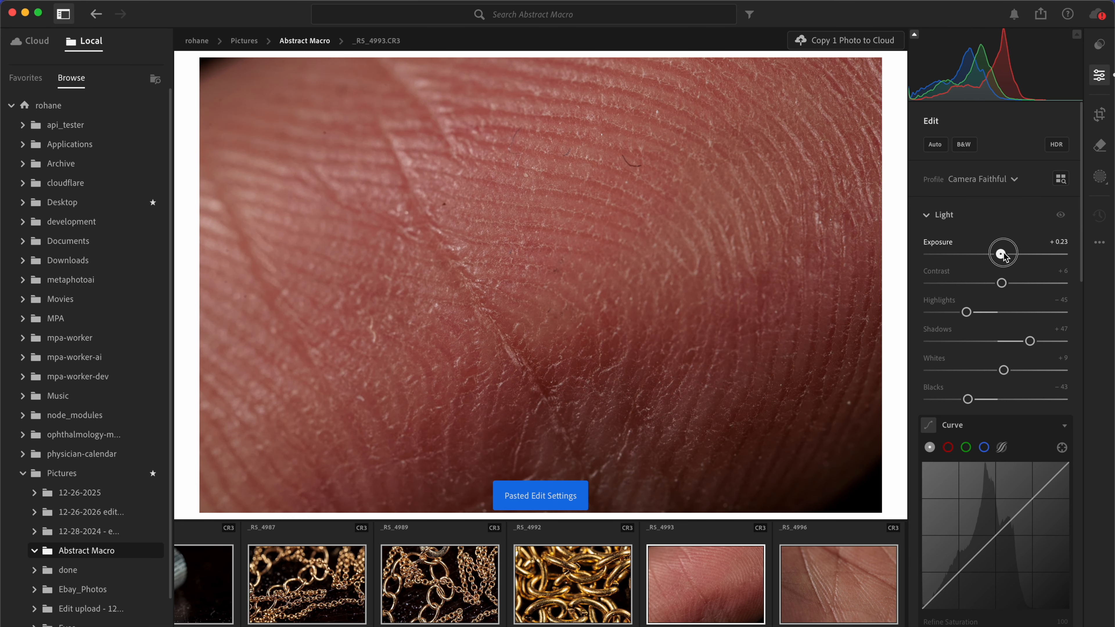
# Step: Paste the copied edit settings onto the palm photo _RS_4996 and set its exposure to +0.19
pyautogui.click(857, 586)
pyautogui.press('super+v')
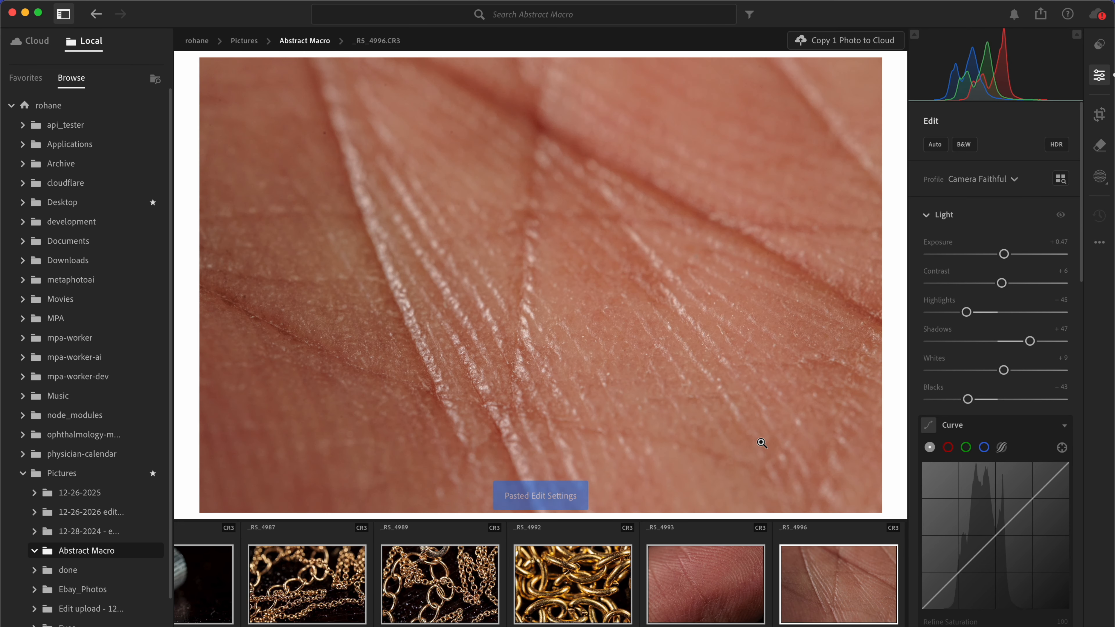
pyautogui.moveTo(1004, 253); pyautogui.dragTo(1000, 254)
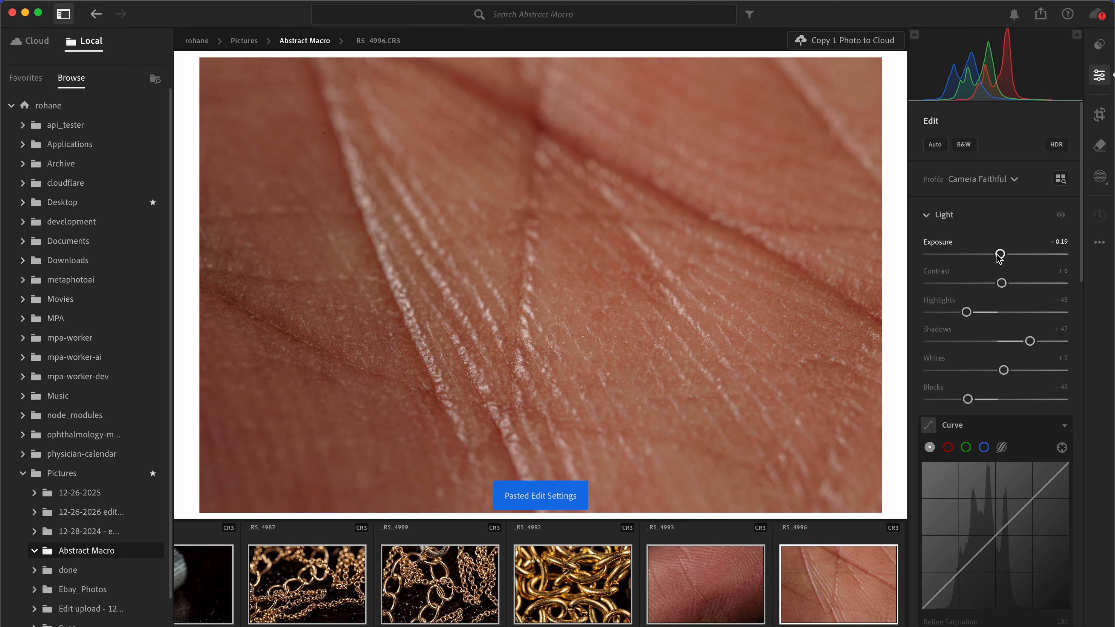
# Step: Review the edited Abstract Macro photos across the filmstrip and in grid view
pyautogui.scroll(-10, 926, 312)
pyautogui.hscroll(-3, 781, 584)
pyautogui.hscroll(-5, 781, 584)
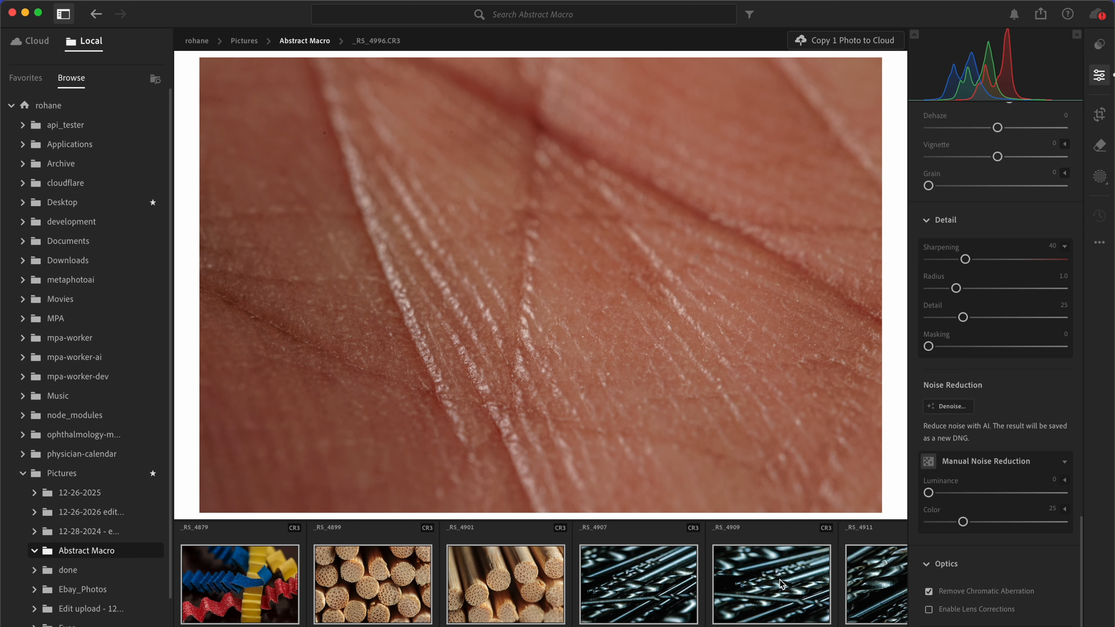
pyautogui.hscroll(5, 779, 580)
pyautogui.hscroll(5, 779, 580)
pyautogui.hscroll(-5, 780, 580)
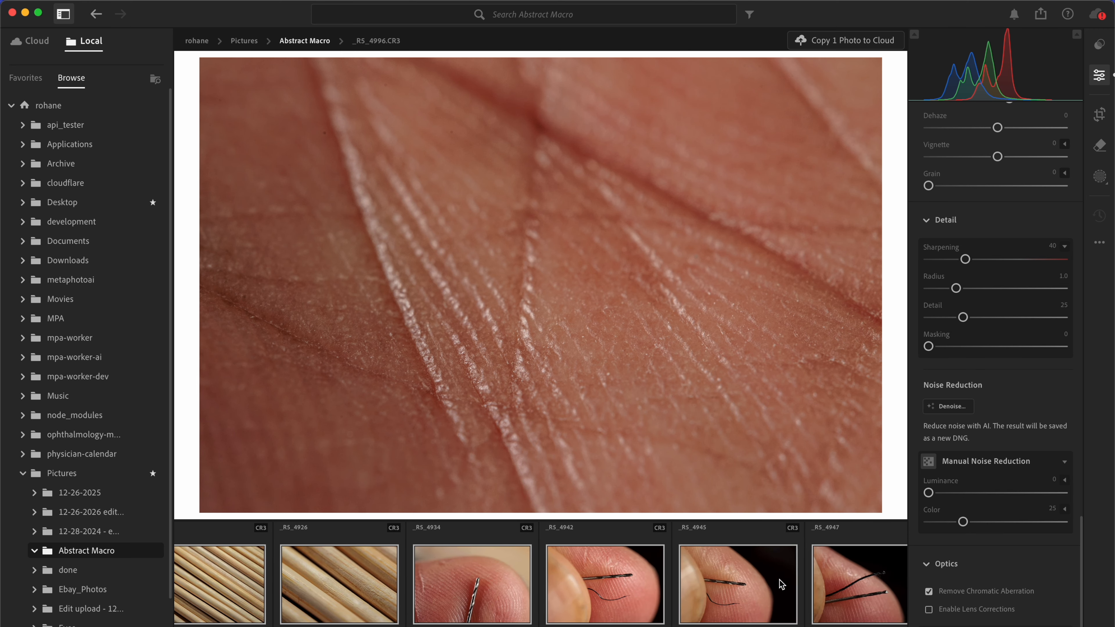
pyautogui.hscroll(-5, 781, 584)
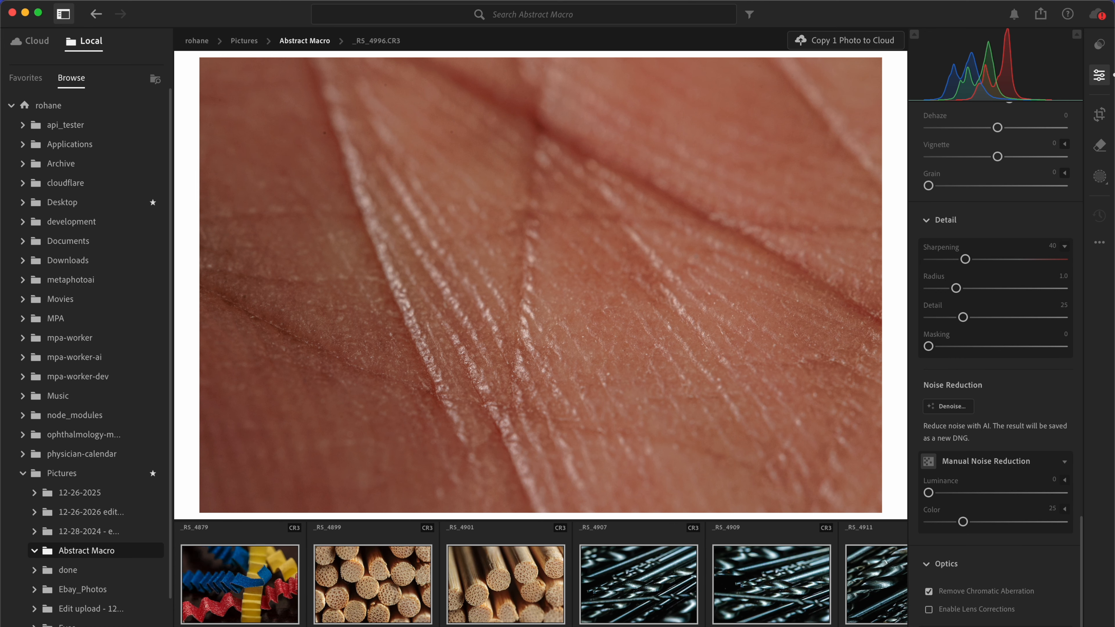
pyautogui.press('g')
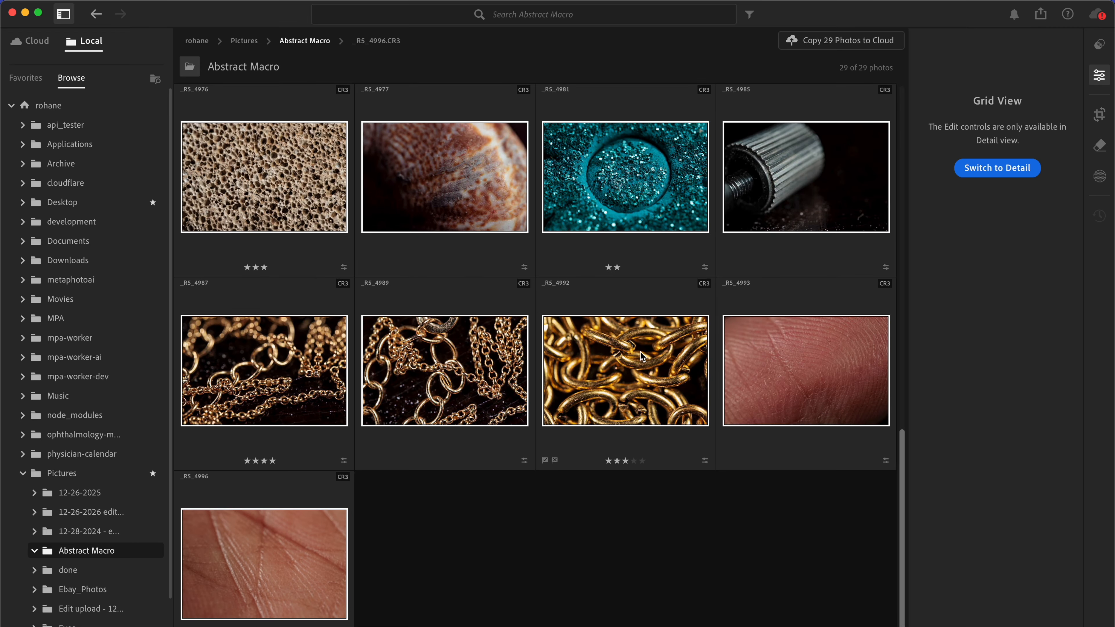
pyautogui.scroll(10, 461, 451)
pyautogui.scroll(-10, 452, 450)
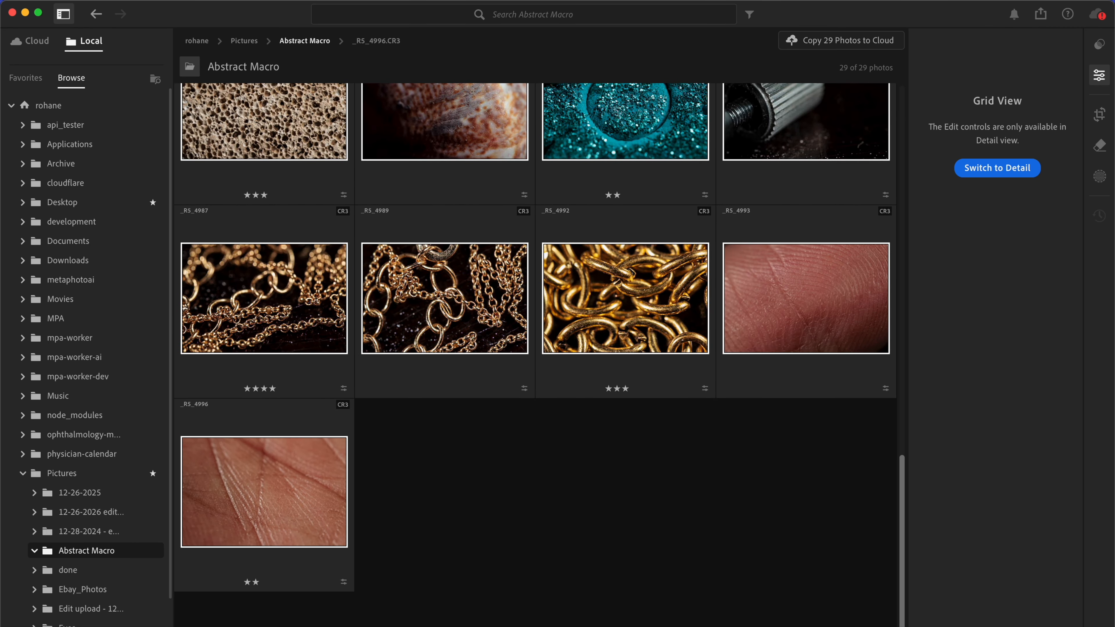
# Step: Start a full-size JPG export of the 29 selected photos and choose the Abstract Macro folder in Pictures as the destination
pyautogui.click(128, 1)
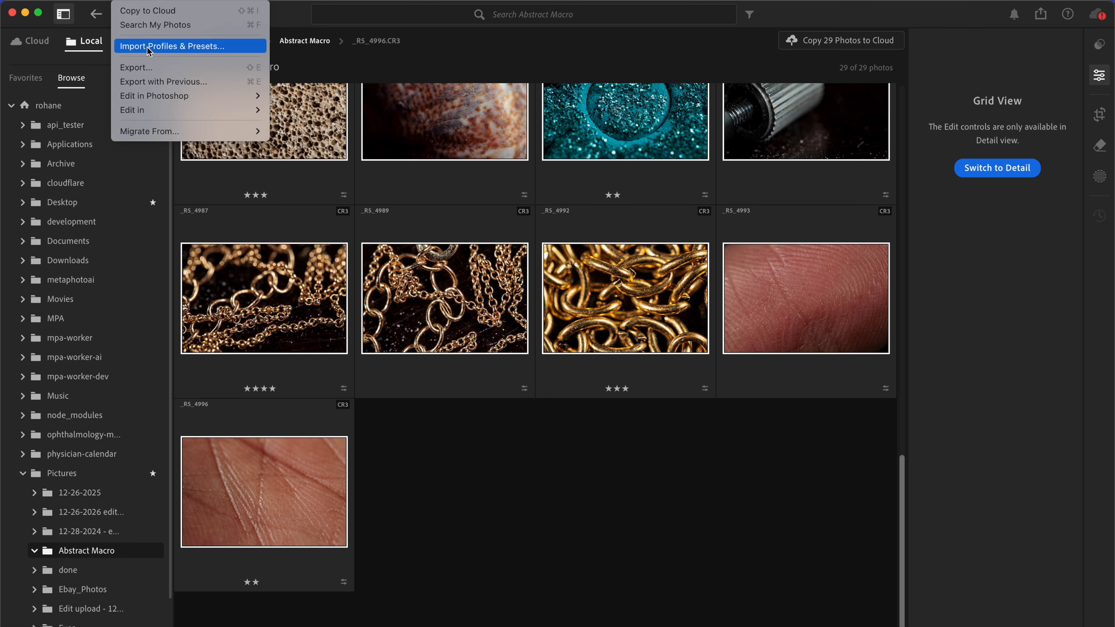
pyautogui.click(154, 71)
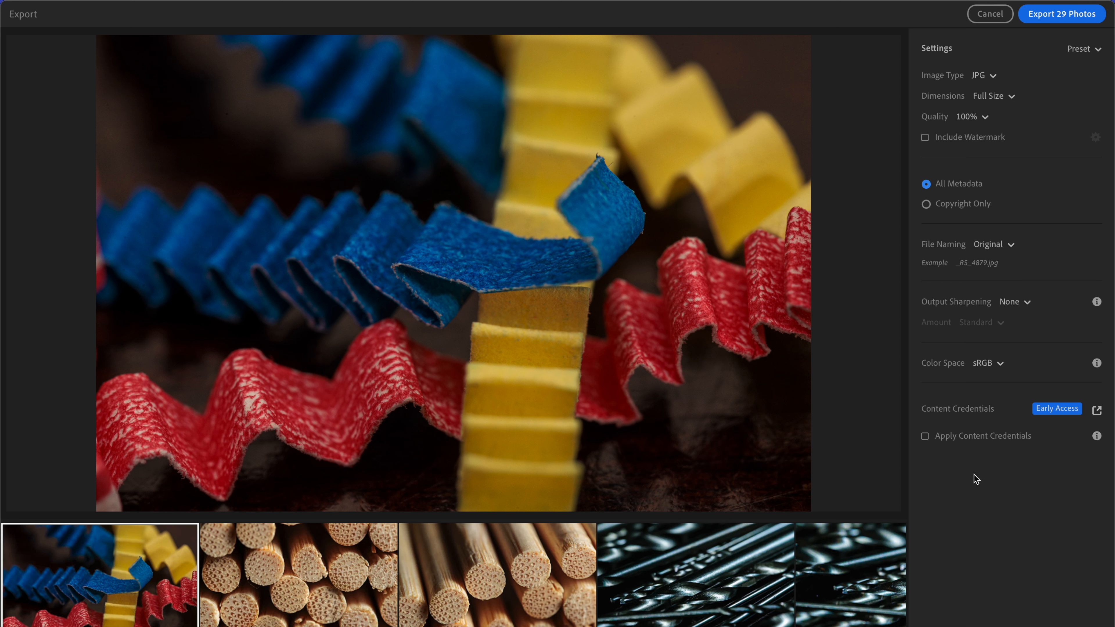
pyautogui.click(1062, 18)
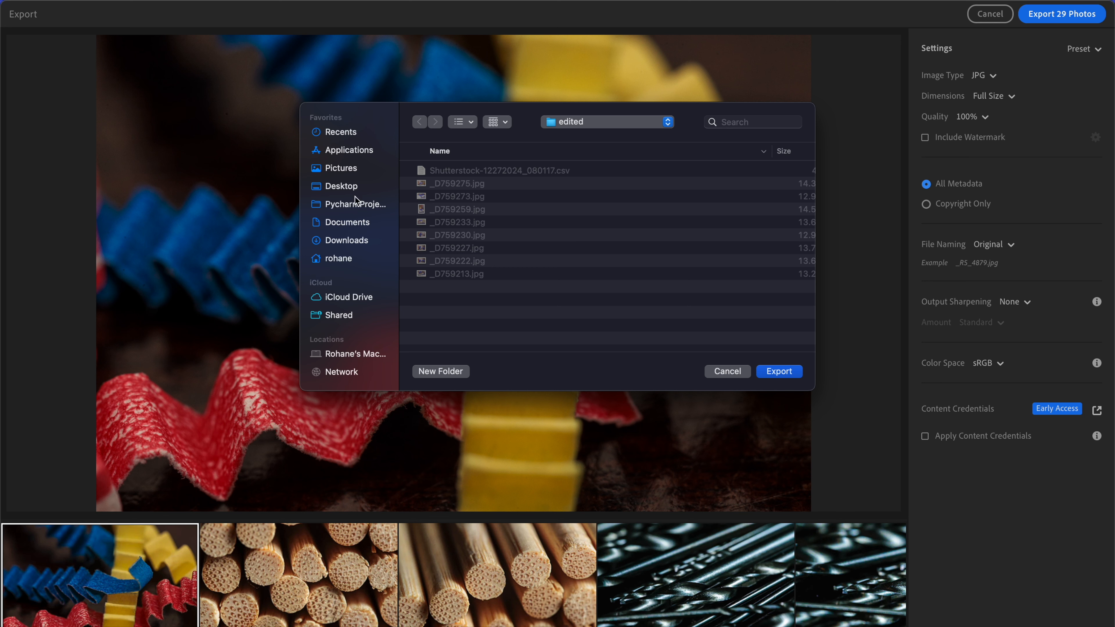
pyautogui.click(345, 168)
pyautogui.scroll(-10, 487, 215)
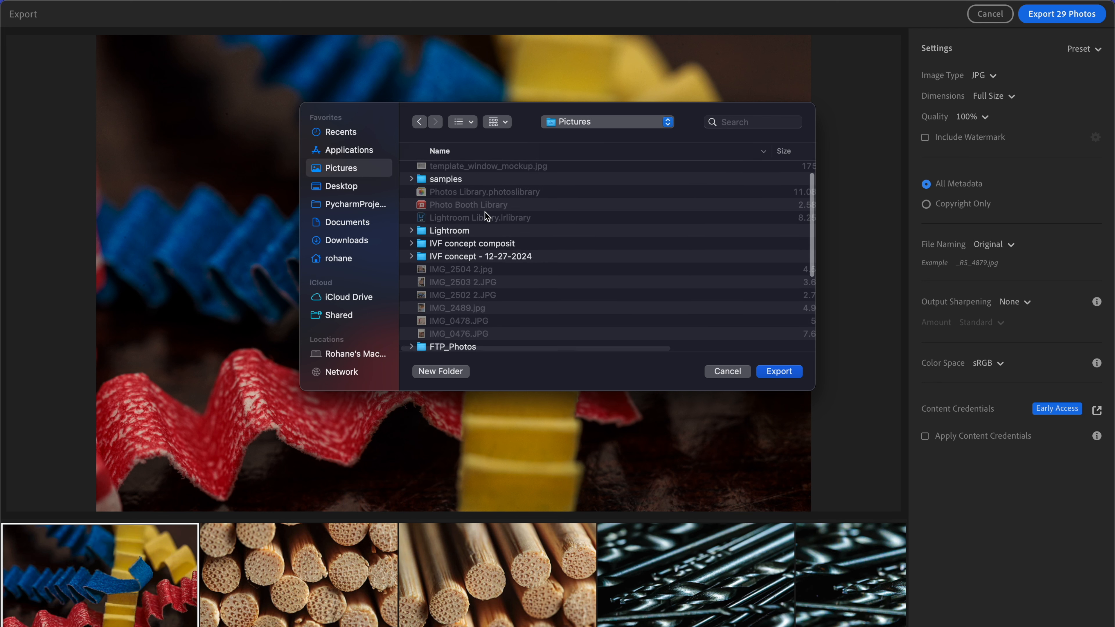
pyautogui.scroll(-3, 487, 215)
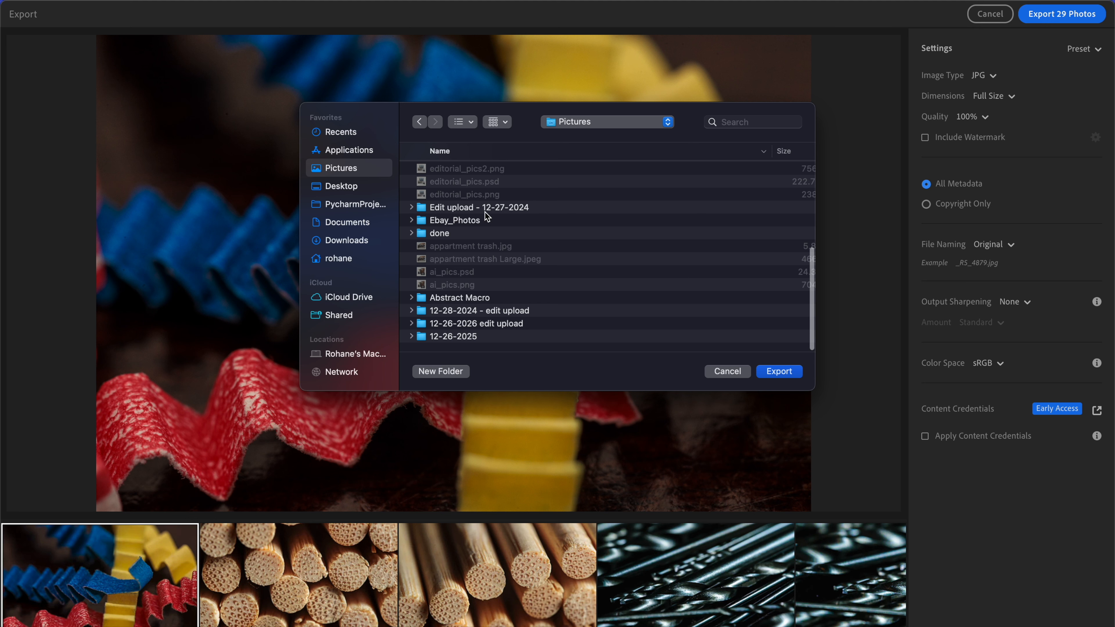
pyautogui.click(475, 302)
pyautogui.doubleClick(475, 301)
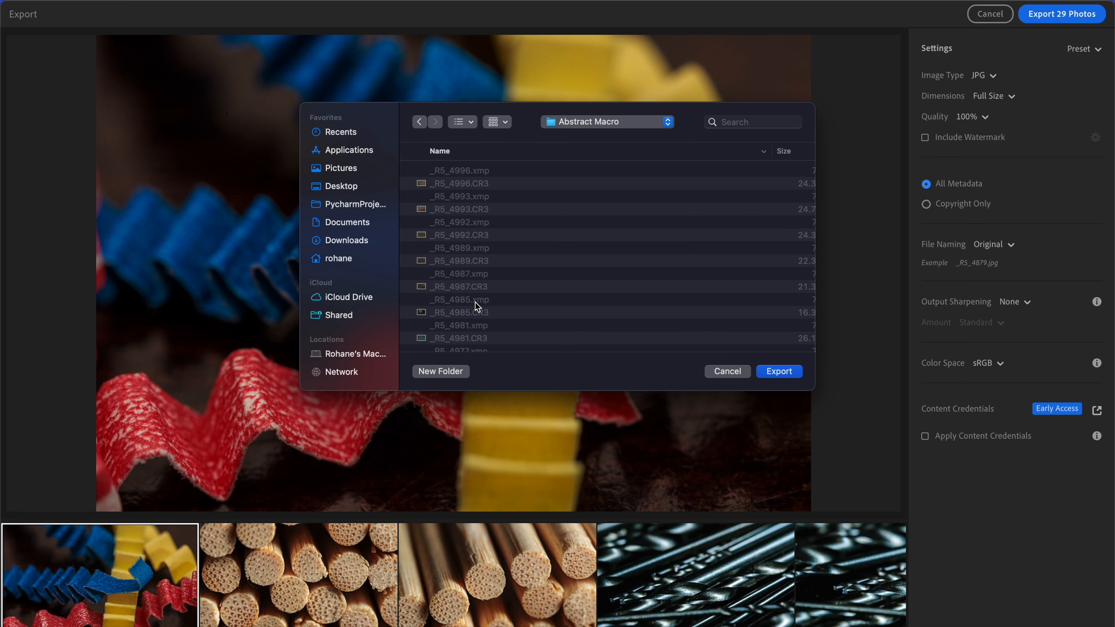
# Step: Create a new folder named Edited inside Abstract Macro and export the 29 photos into it
pyautogui.click(438, 373)
pyautogui.write('Edited')
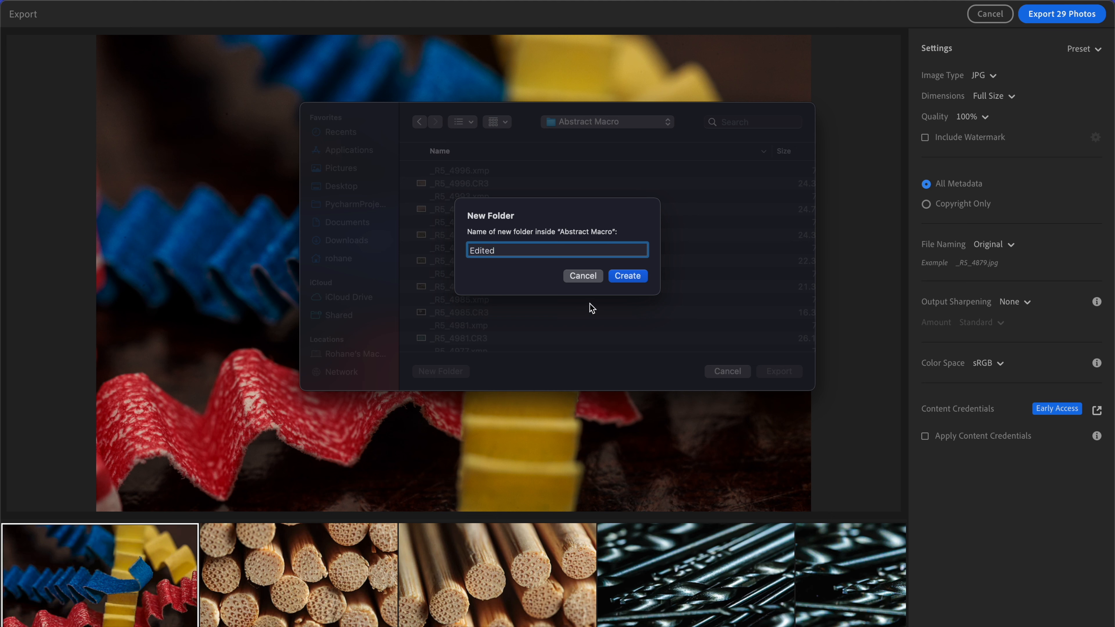
pyautogui.click(625, 276)
pyautogui.click(795, 372)
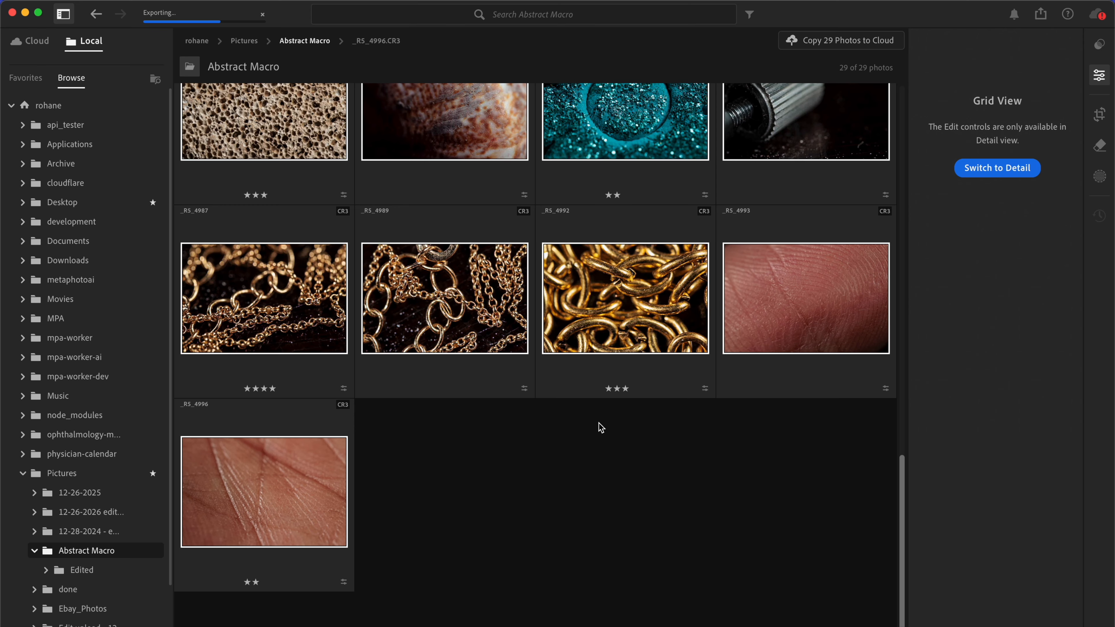
# Step: Launch MetaPhotoAI from the desktop and check on the Lightroom export before returning to it
pyautogui.hotkey('ctrl', 'Up')
pyautogui.click(737, 74)
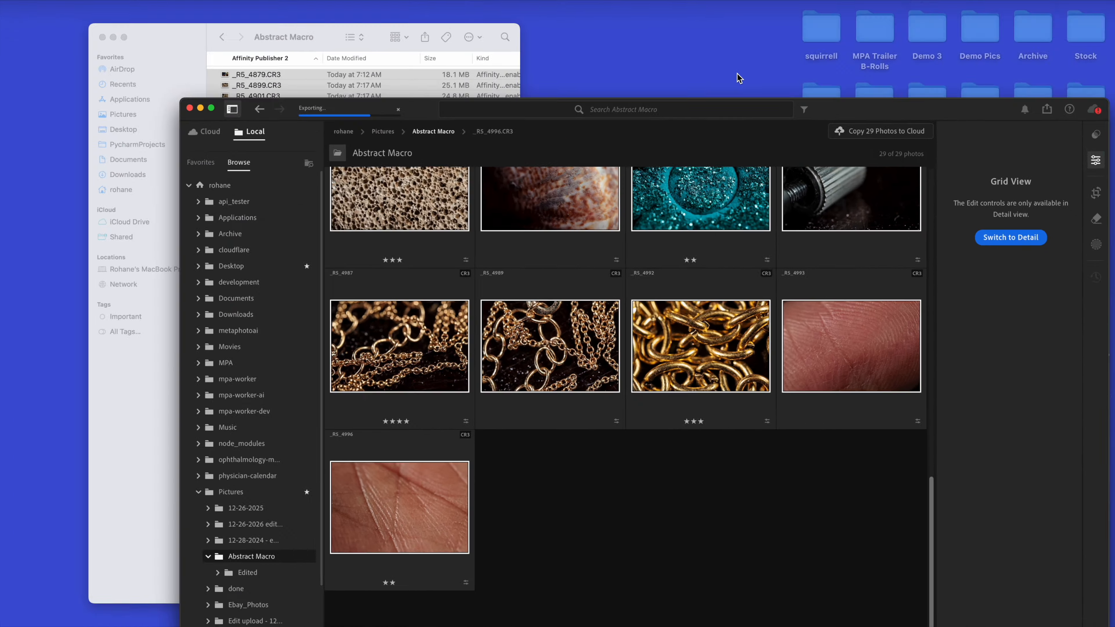
pyautogui.hotkey('ctrl', 'Right')
pyautogui.click(924, 178)
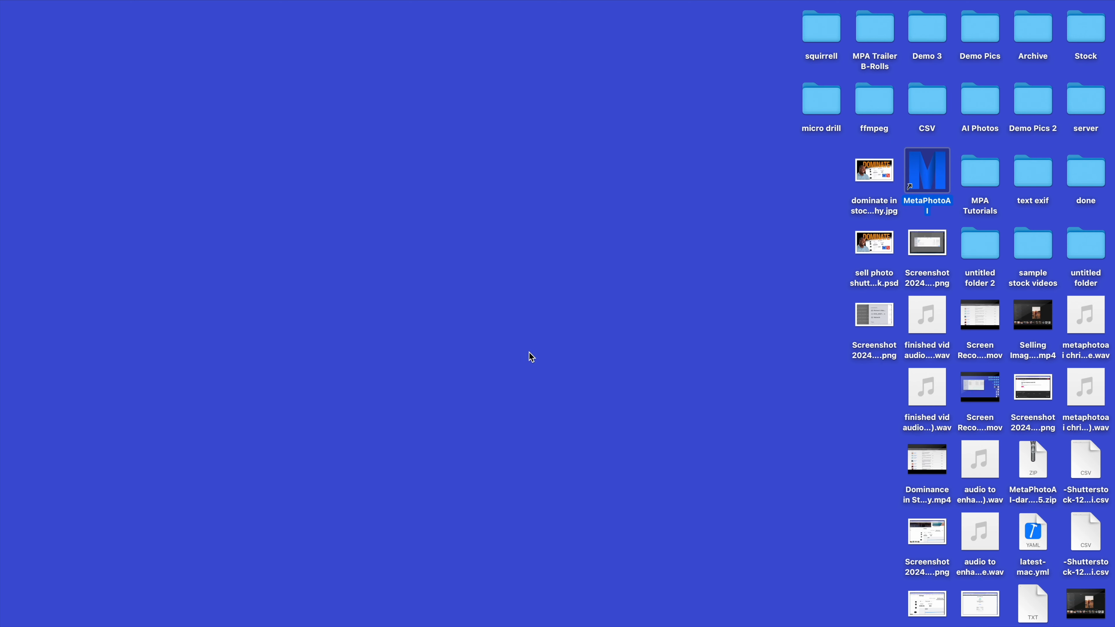
pyautogui.hotkey('ctrl', 'Left')
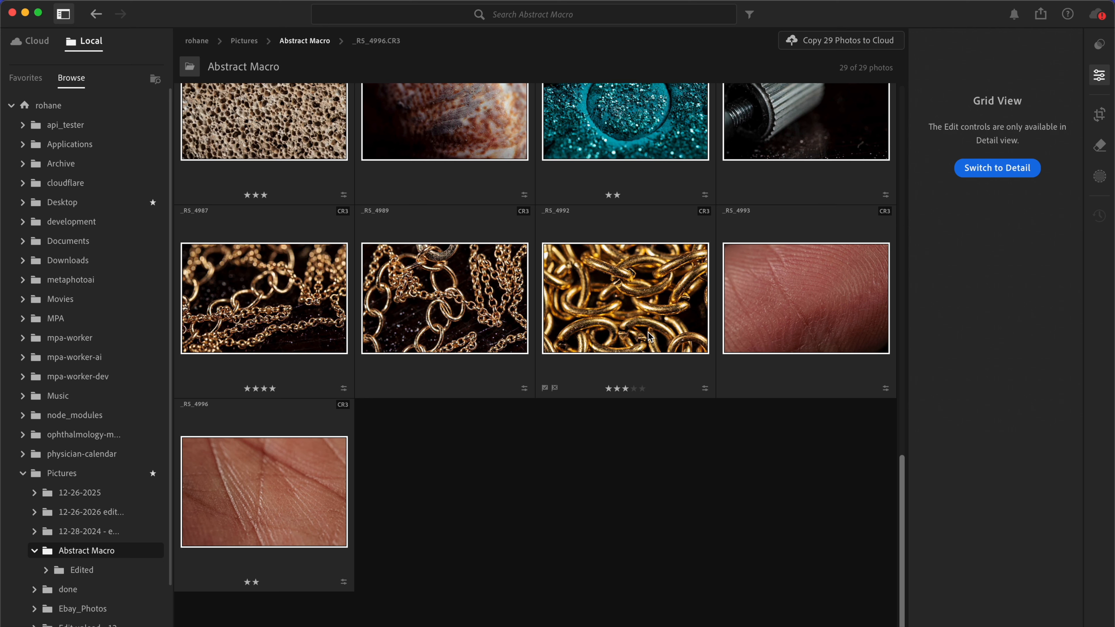
pyautogui.hotkey('ctrl', 'Right')
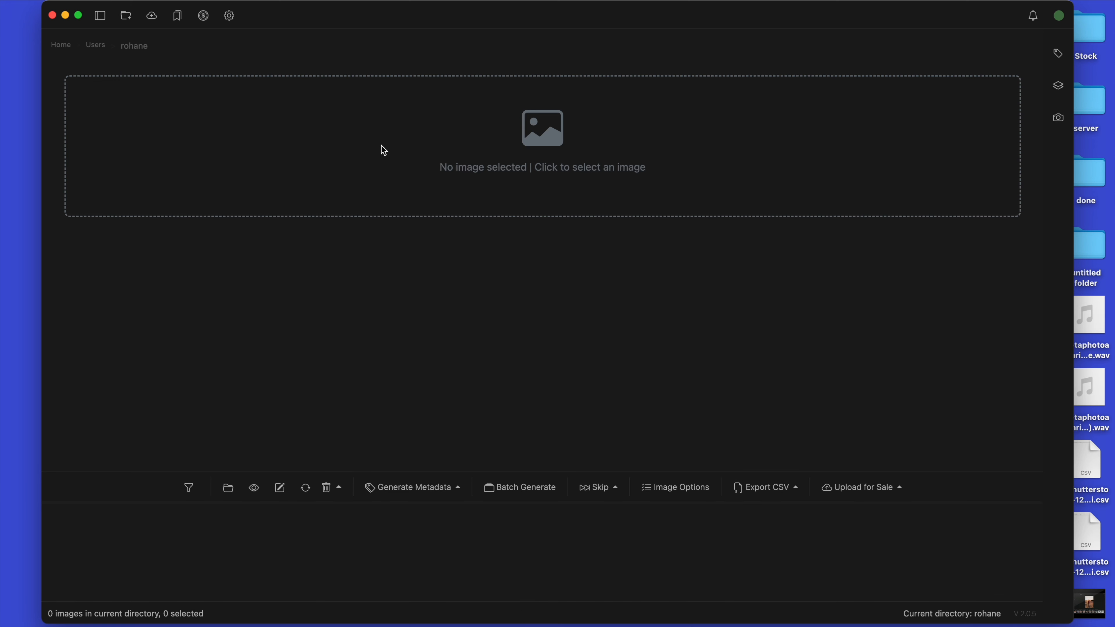
# Step: Show the folder tree and open the Edited folder inside Pictures > Abstract Macro
pyautogui.click(100, 16)
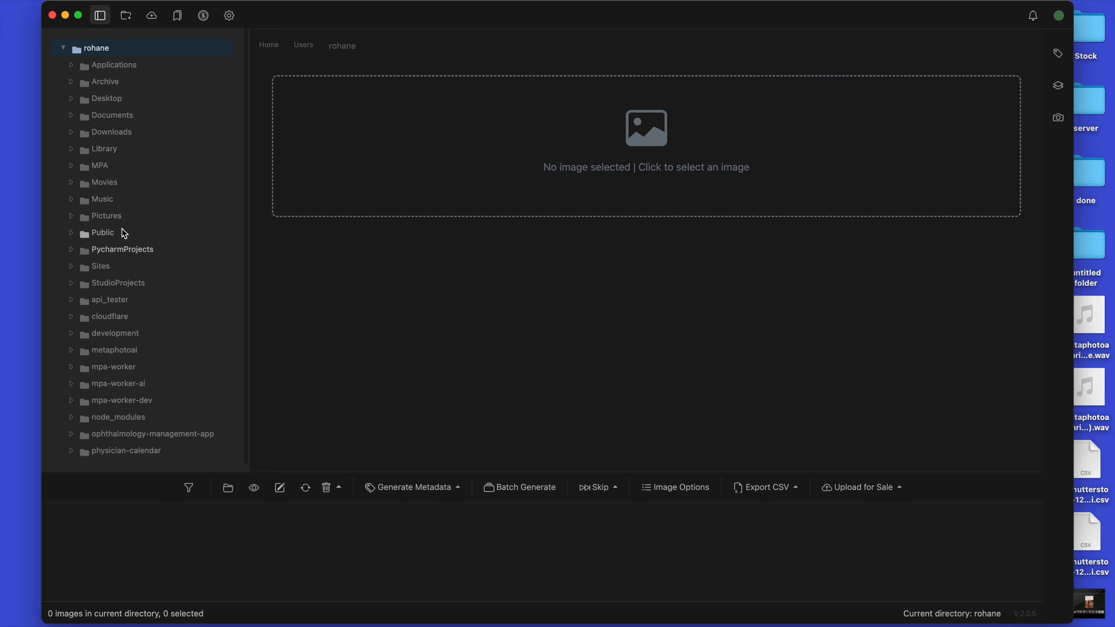
pyautogui.click(116, 216)
pyautogui.scroll(-3, 182, 191)
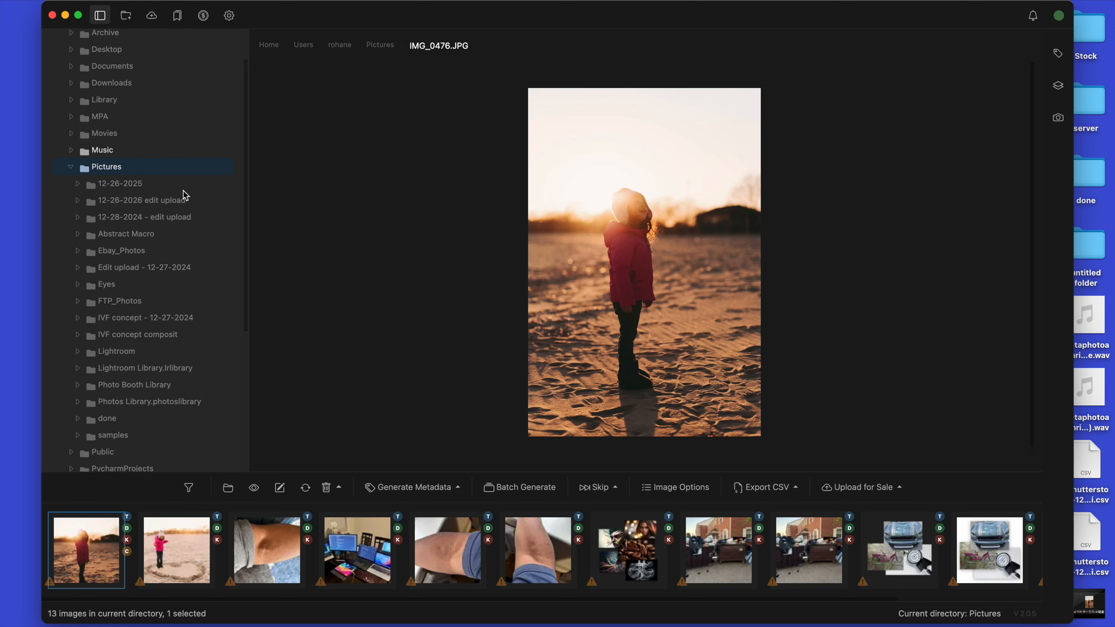
pyautogui.click(144, 235)
pyautogui.click(134, 252)
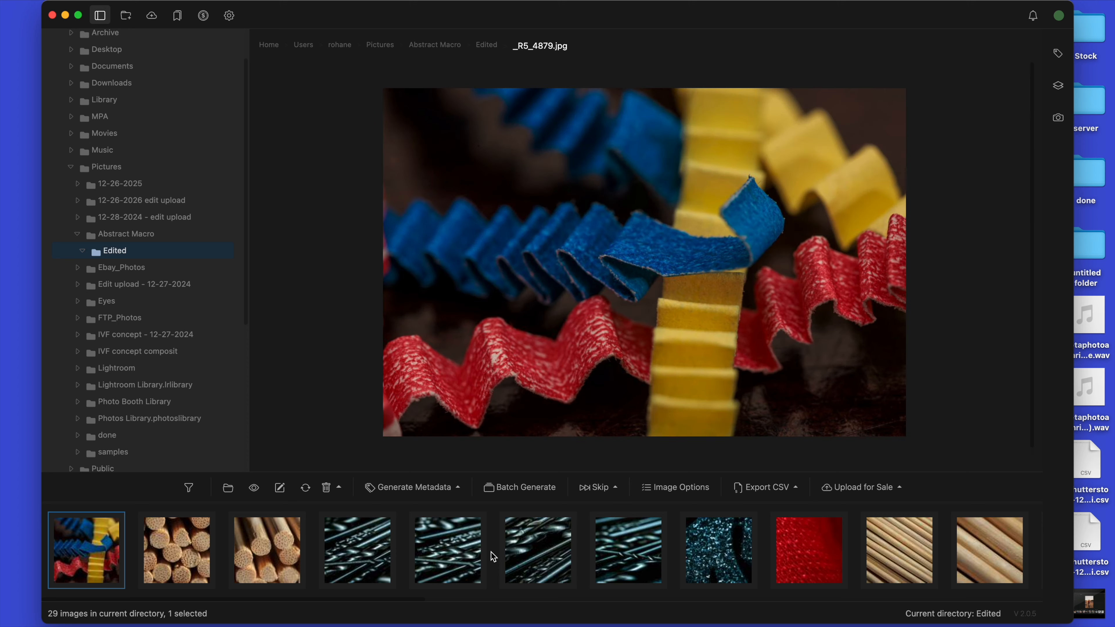
# Step: Show the metadata fields for _R5_4879.jpg together with the stock agency categories
pyautogui.hscroll(10, 493, 556)
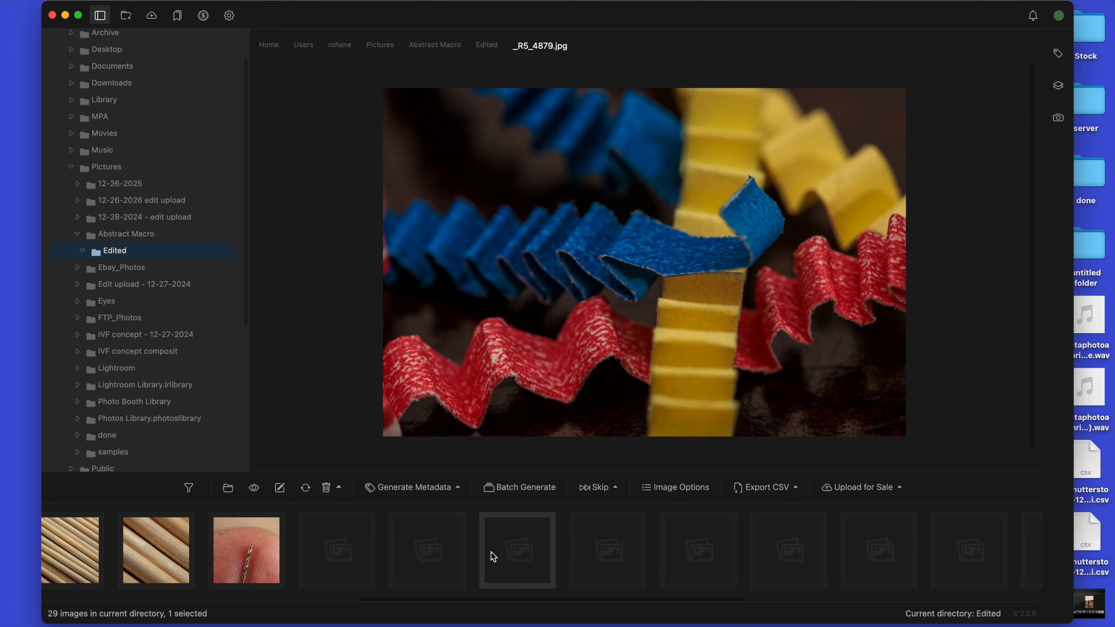
pyautogui.hscroll(10, 413, 562)
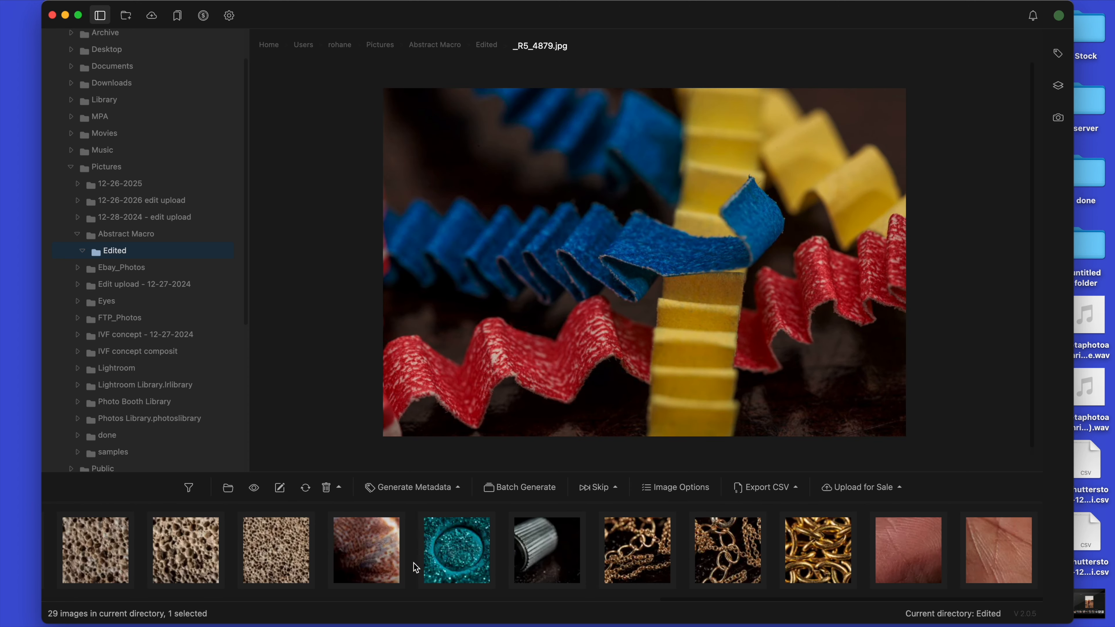
pyautogui.hscroll(-20, 413, 562)
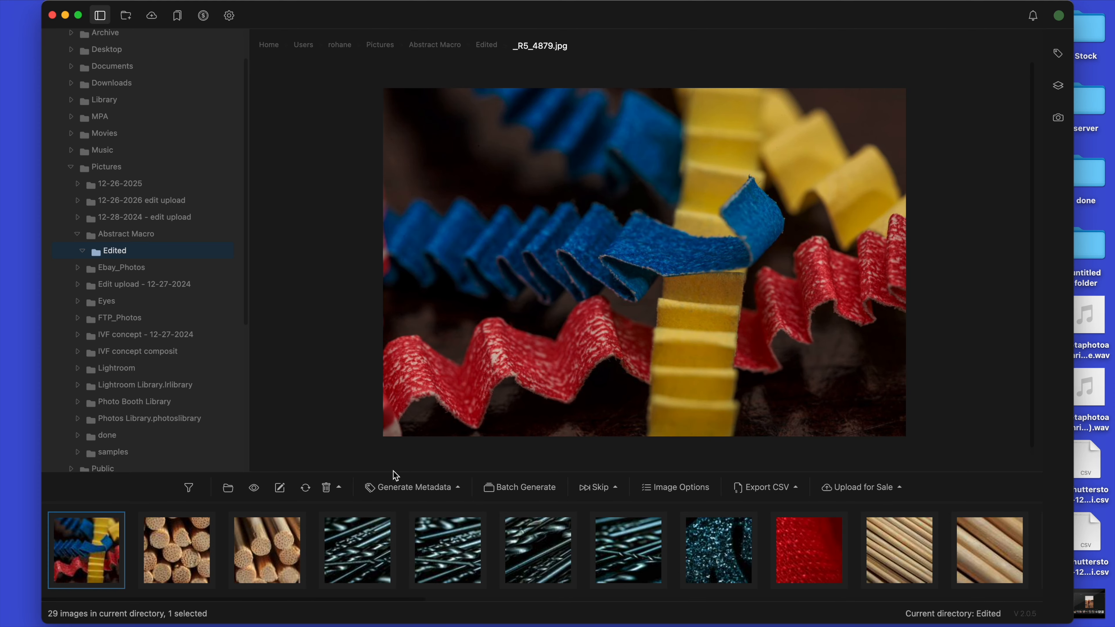
pyautogui.click(1058, 54)
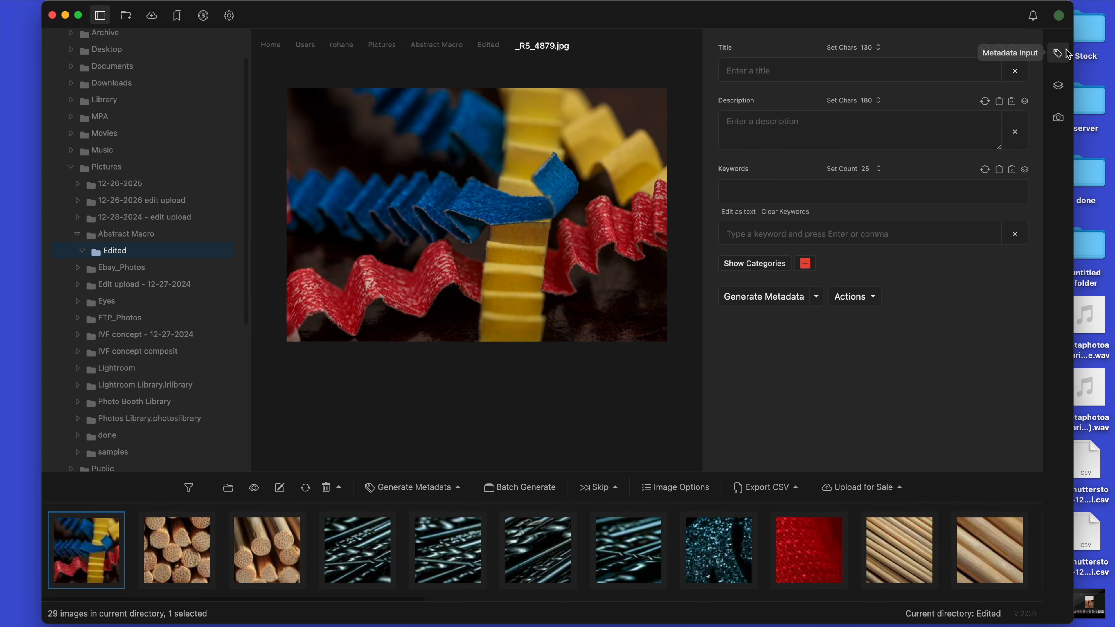
pyautogui.click(767, 263)
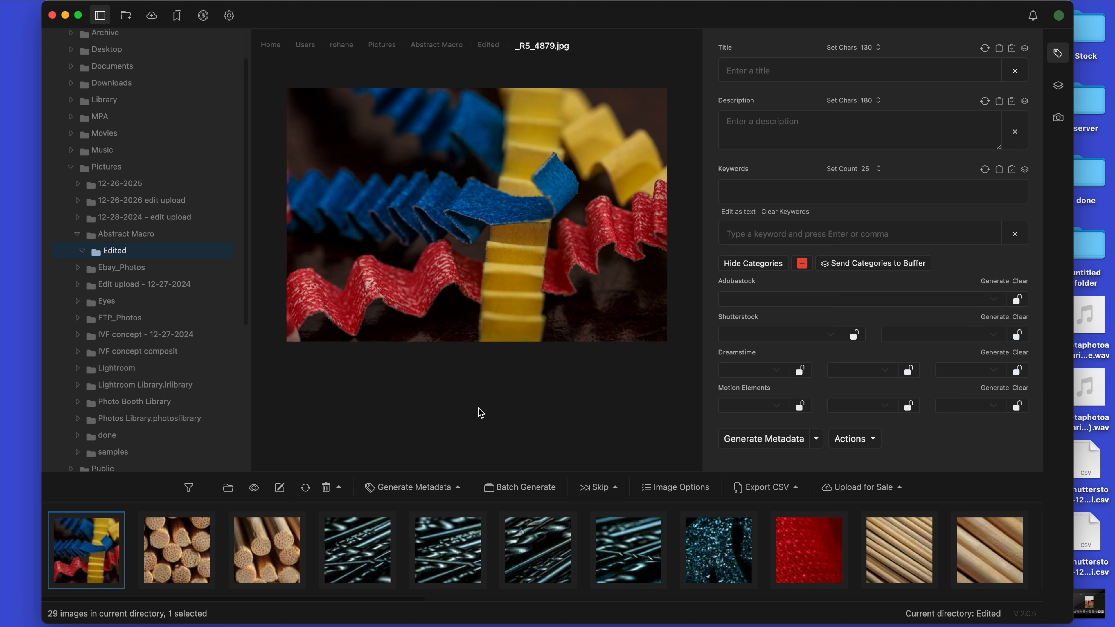
# Step: Step through the exported photos in the Edited folder one by one up to _R5_4996.jpg and back to _R5_4879.jpg
pyautogui.click(180, 559)
pyautogui.press('Right')
pyautogui.press('Right')
pyautogui.press('Right')
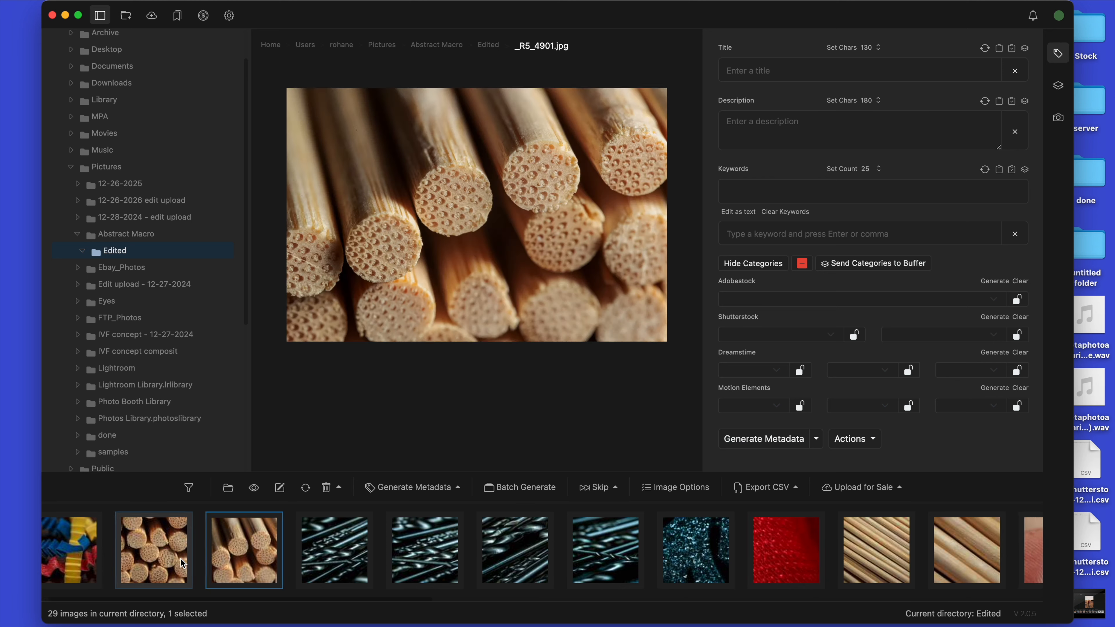
pyautogui.press('Right')
pyautogui.press('Right')
pyautogui.press('Right')
pyautogui.press('Right')
pyautogui.press('Right')
pyautogui.press('Right')
pyautogui.press('Right')
pyautogui.press('Right')
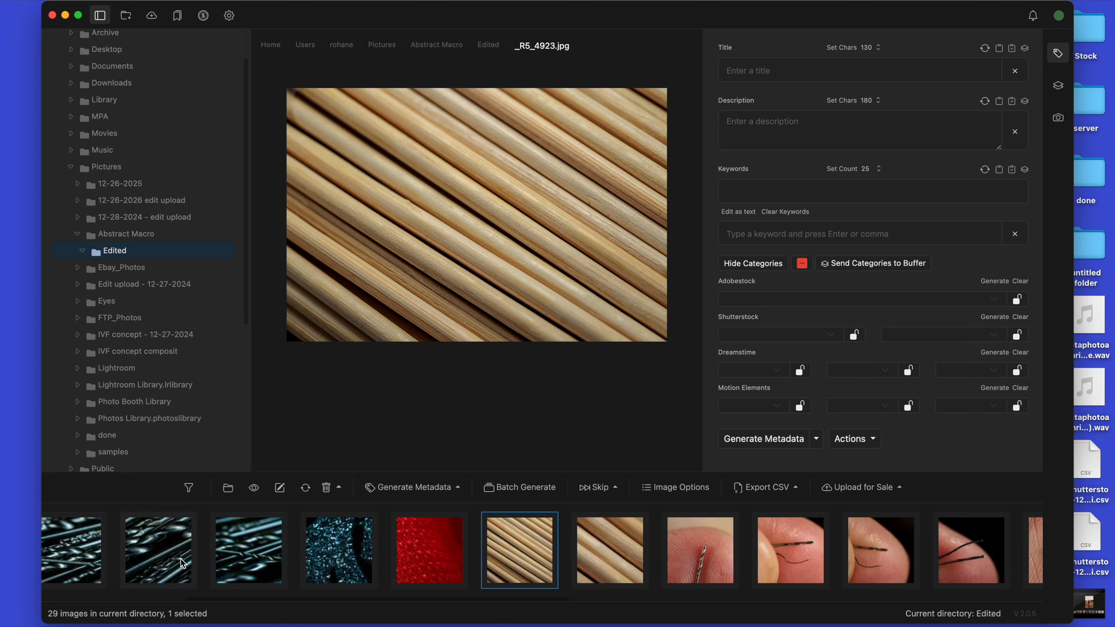
pyautogui.press('Right')
pyautogui.press('Right')
pyautogui.press('Right')
pyautogui.press('Right')
pyautogui.press('Right')
pyautogui.press('Right')
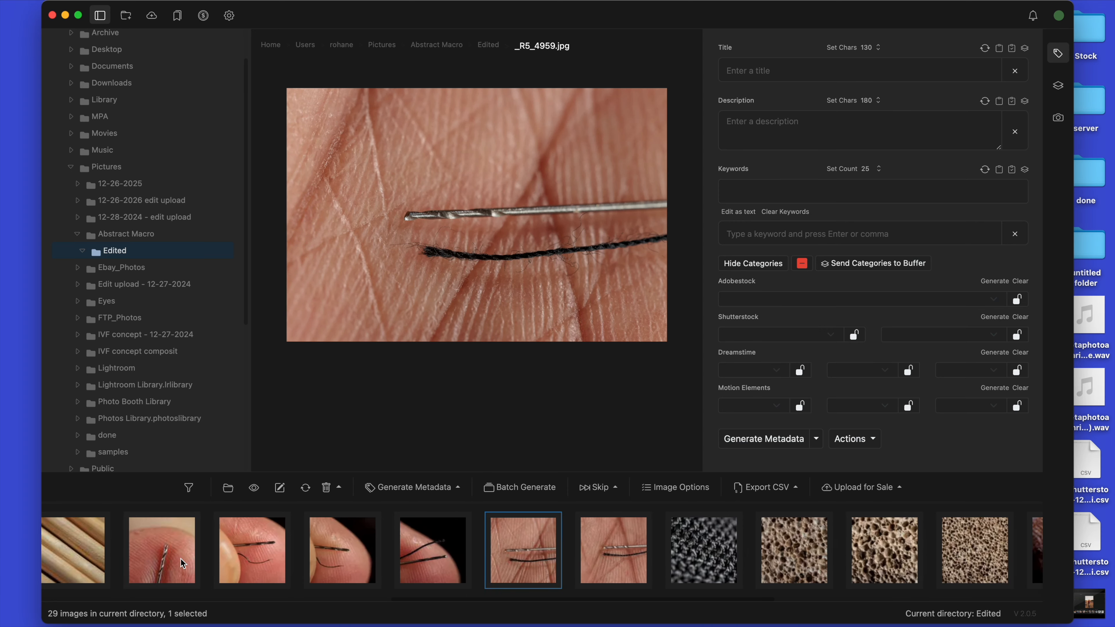
pyautogui.press('Right')
pyautogui.press('Right')
pyautogui.press('Right')
pyautogui.press('Right')
pyautogui.press('Right')
pyautogui.press('Right')
pyautogui.press('Right')
pyautogui.press('Right')
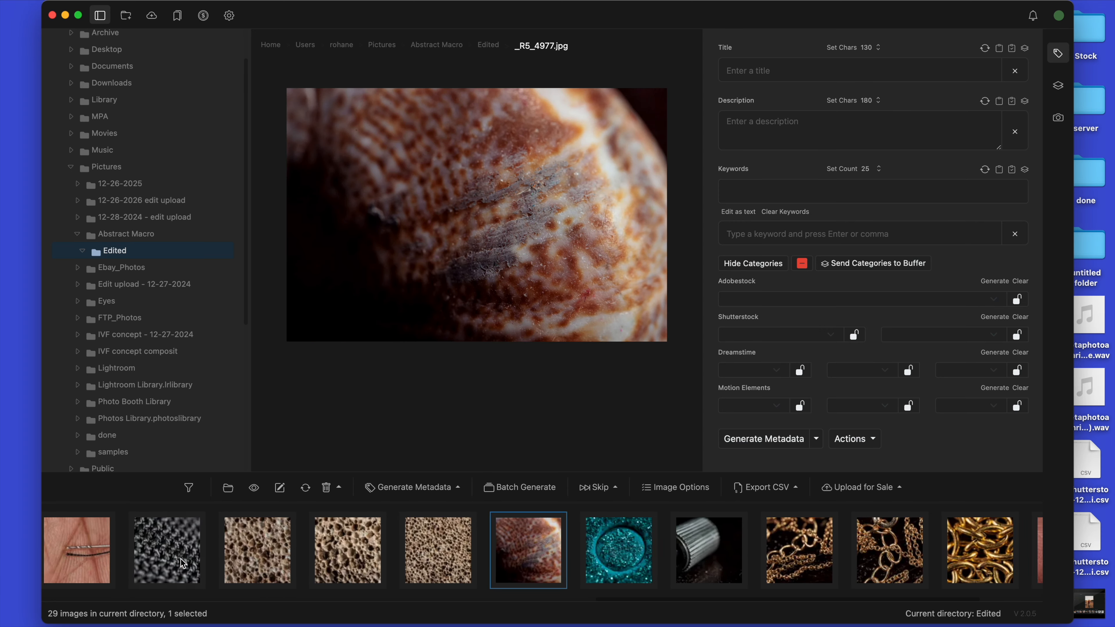
pyautogui.press('Right')
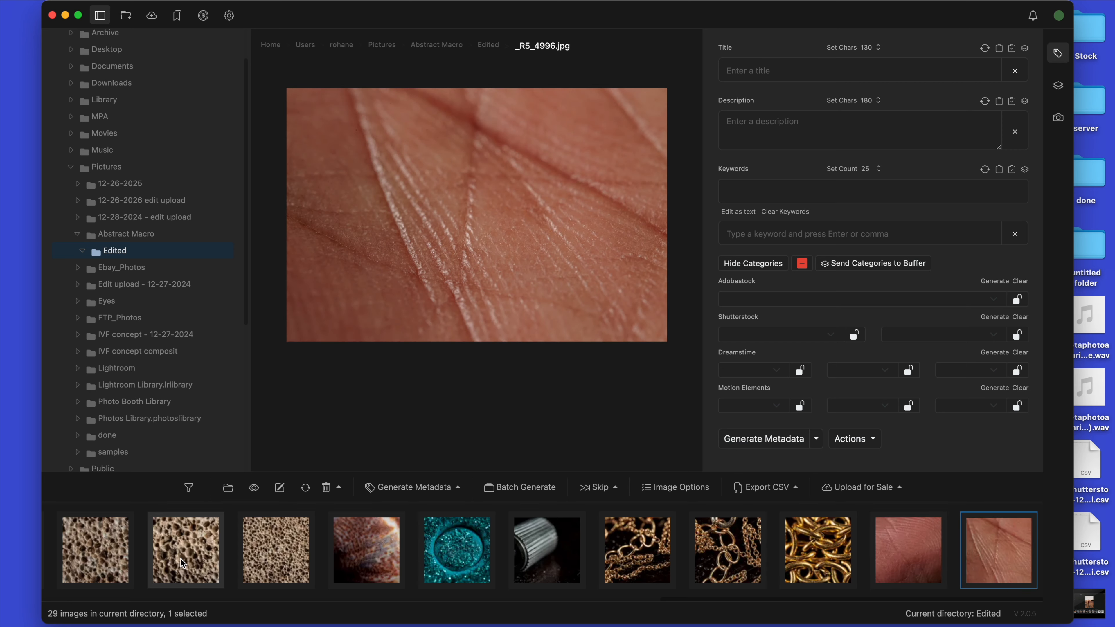
pyautogui.press('Left')
pyautogui.press('Left')
pyautogui.press('Left')
pyautogui.press('Left')
pyautogui.press('Left')
pyautogui.press('Left')
pyautogui.press('Left')
pyautogui.press('Left')
pyautogui.press('Left')
pyautogui.press('Left')
pyautogui.press('Left')
pyautogui.press('Left')
pyautogui.press('Left')
pyautogui.press('Left')
pyautogui.press('Left')
pyautogui.press('Left')
pyautogui.press('Left')
pyautogui.press('Left')
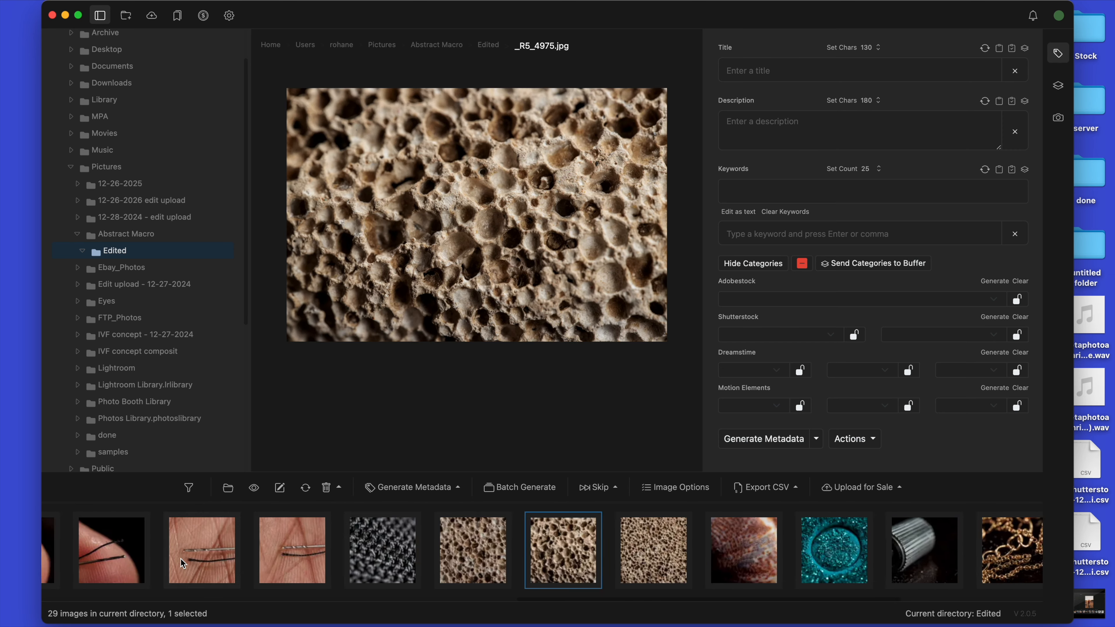
pyautogui.press('Left')
pyautogui.press('Left')
pyautogui.press('Left')
pyautogui.press('Left')
pyautogui.press('Left')
pyautogui.press('Left')
pyautogui.press('Left')
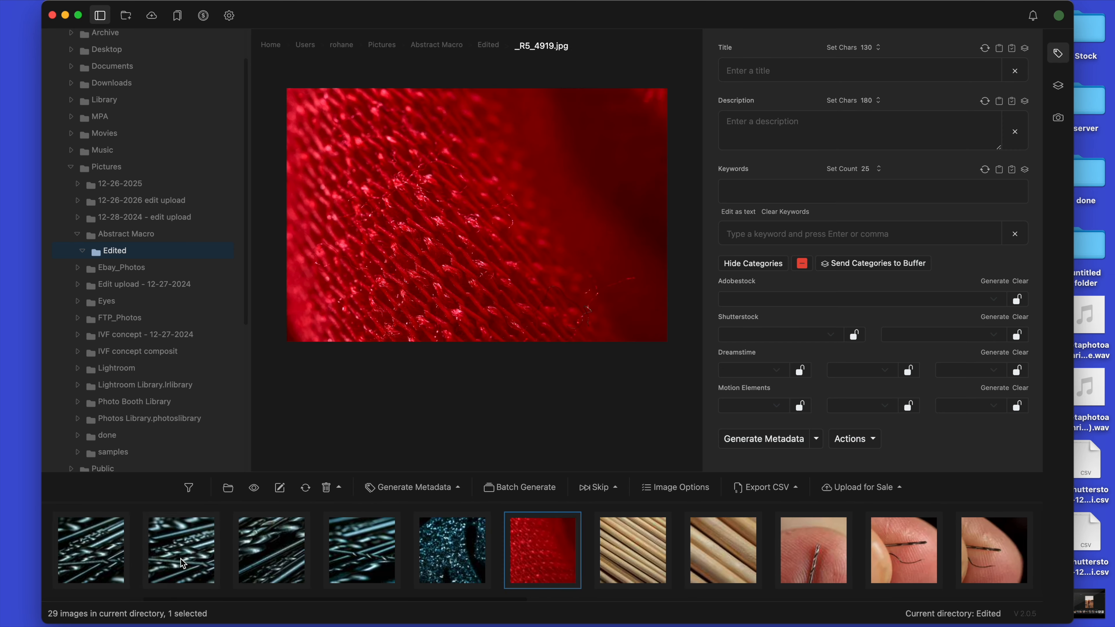
pyautogui.press('Left')
pyautogui.press('Left')
pyautogui.press('Left')
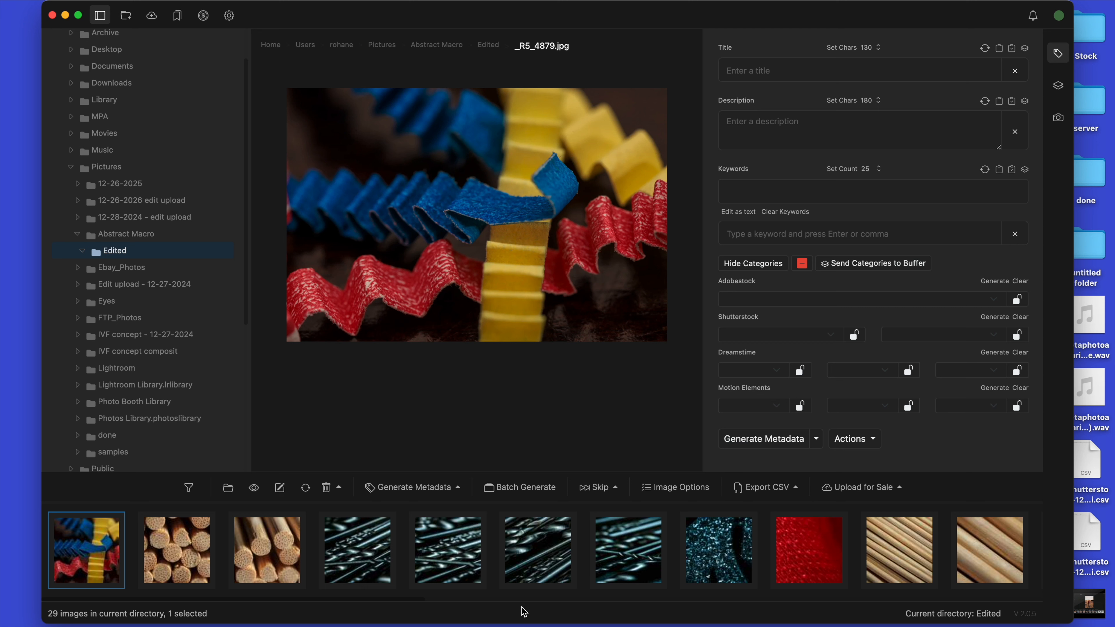
# Step: Scan the filmstrip of the Edited folder for groups of photos that share a similar subject
pyautogui.hscroll(10, 529, 602)
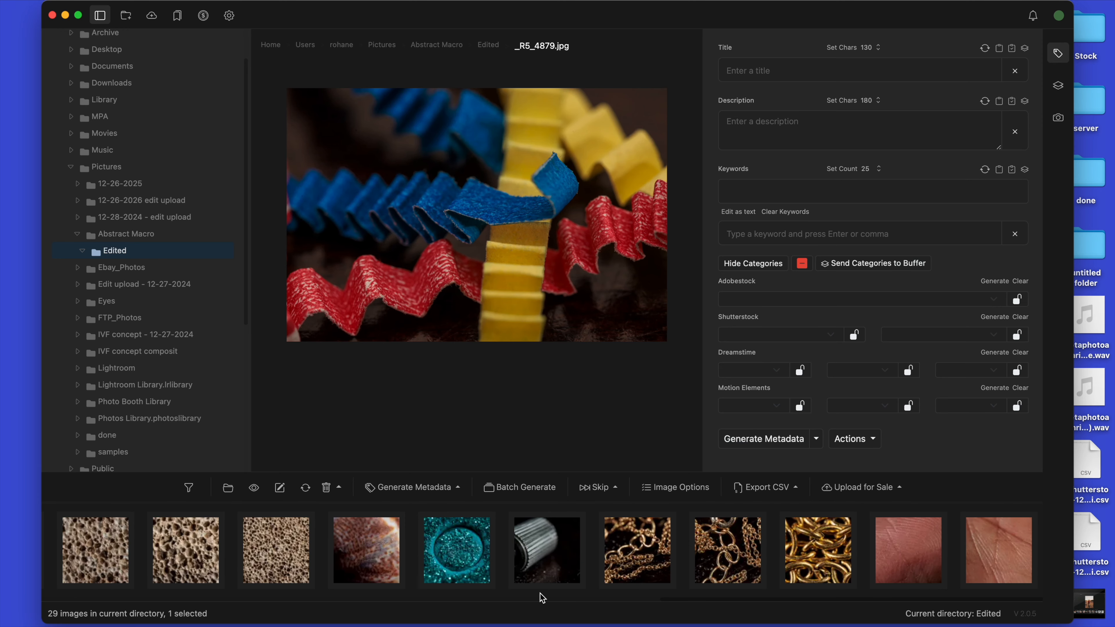
pyautogui.hscroll(-10, 682, 552)
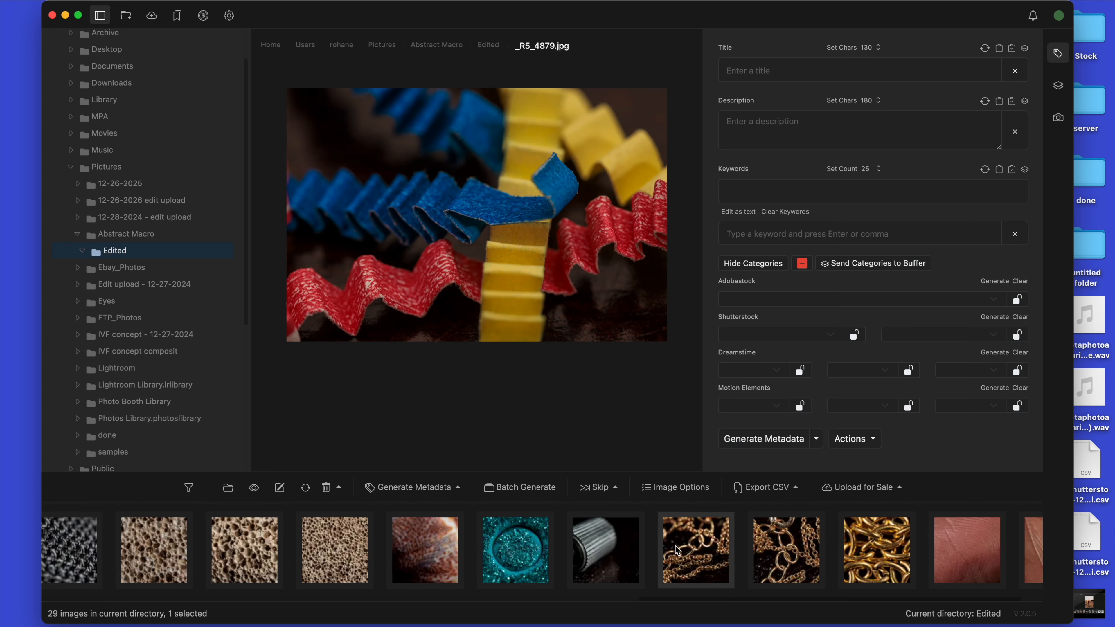
pyautogui.hscroll(-10, 675, 546)
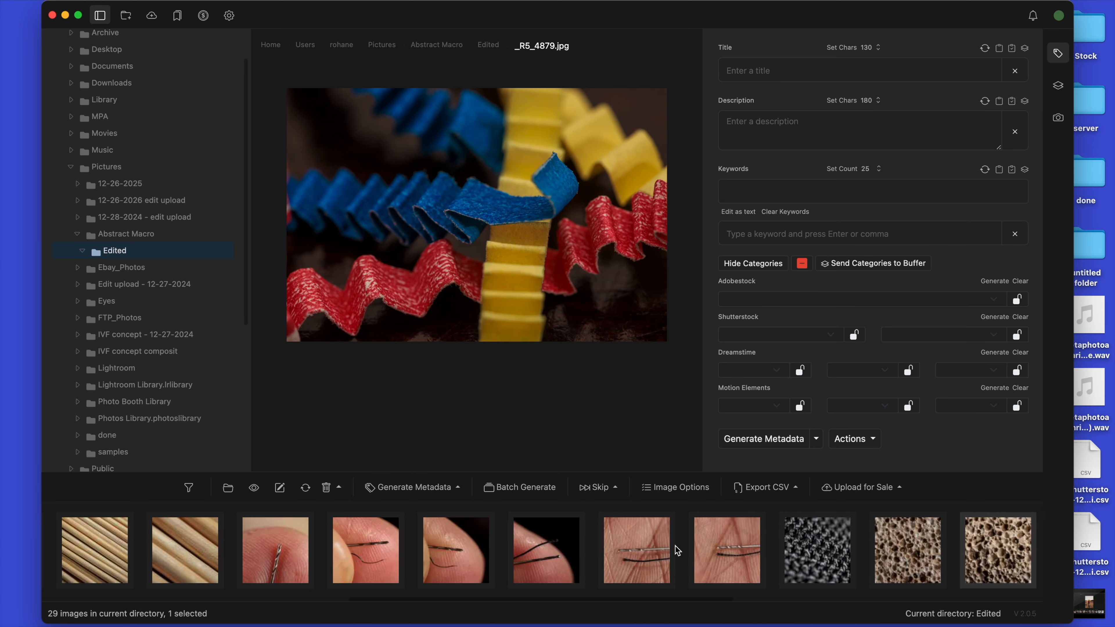
pyautogui.hscroll(-5, 675, 546)
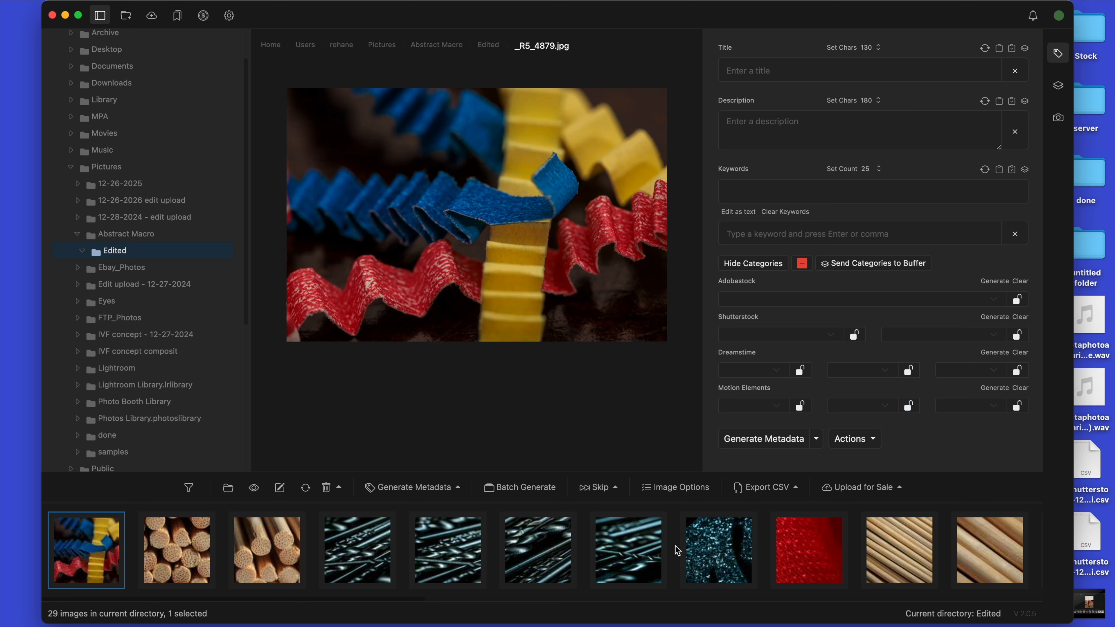
pyautogui.hscroll(2, 675, 545)
pyautogui.hscroll(-2, 675, 545)
pyautogui.hscroll(2, 675, 545)
pyautogui.hscroll(-2, 675, 546)
pyautogui.hscroll(10, 675, 545)
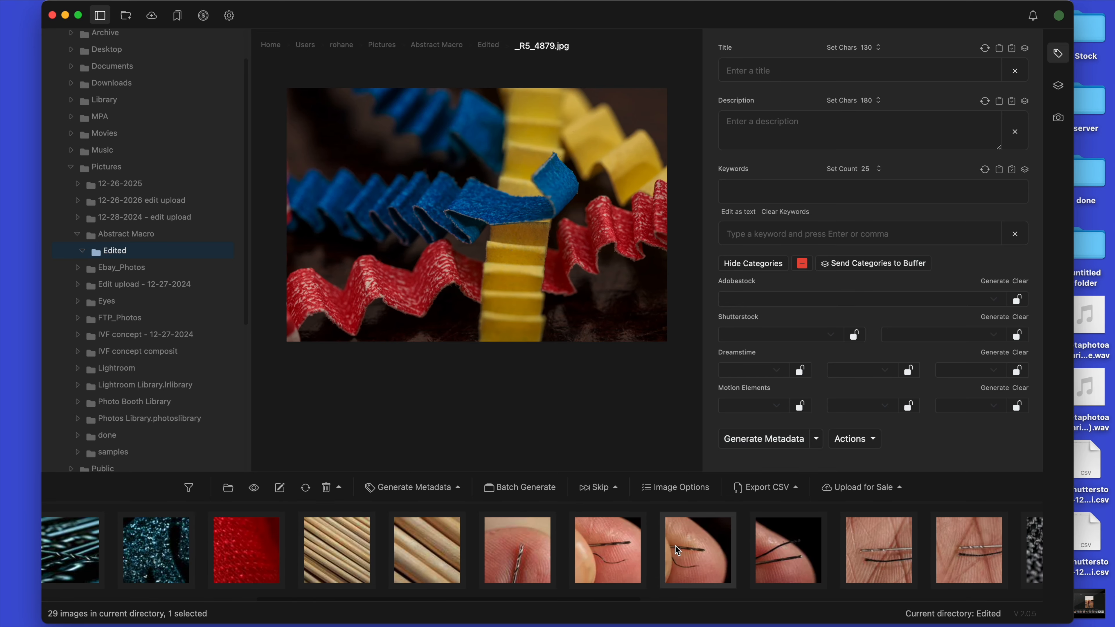
# Step: Select the six consecutive skin close-ups from the fingertip drill bit photo _R5_4934.jpg through the second palm photo with drill bit and thread
pyautogui.click(497, 552)
pyautogui.hscroll(5, 558, 561)
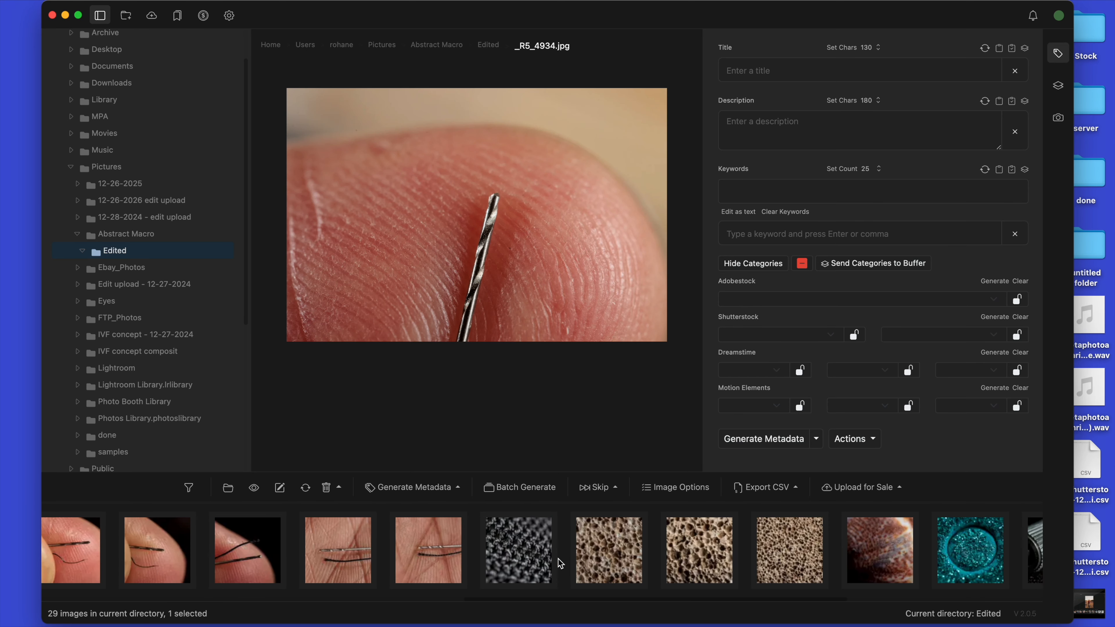
pyautogui.hscroll(-2, 557, 559)
pyautogui.keyDown('shift'); pyautogui.click(533, 552); pyautogui.keyUp('shift')
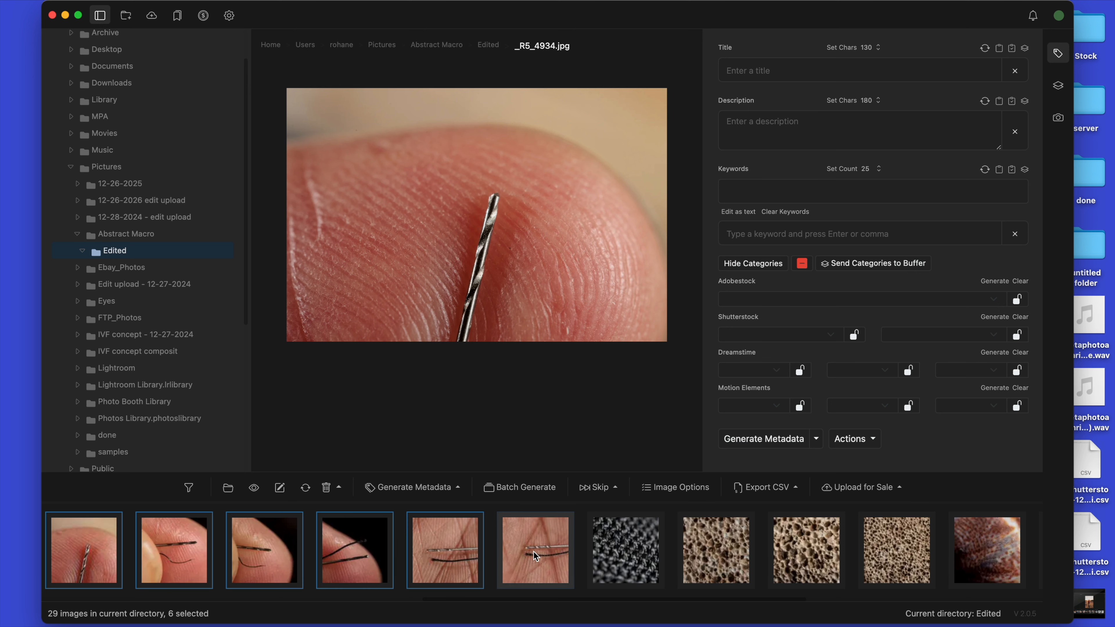
# Step: Set the helper text of the six selected skin close-ups to "micro drill" in their image options
pyautogui.hscroll(-2, 544, 542)
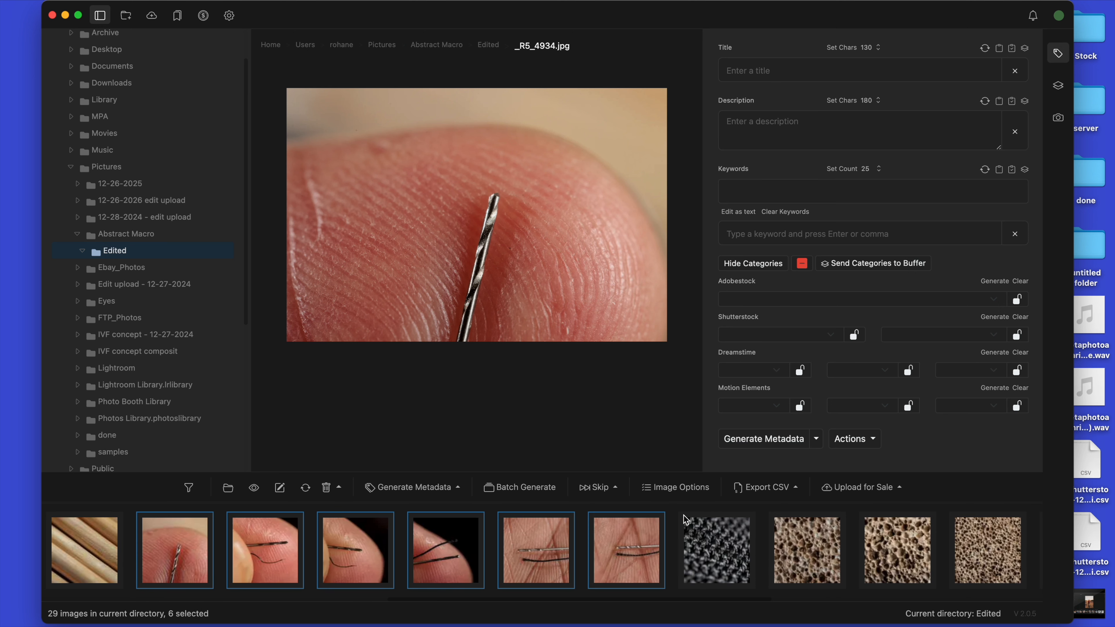
pyautogui.click(676, 487)
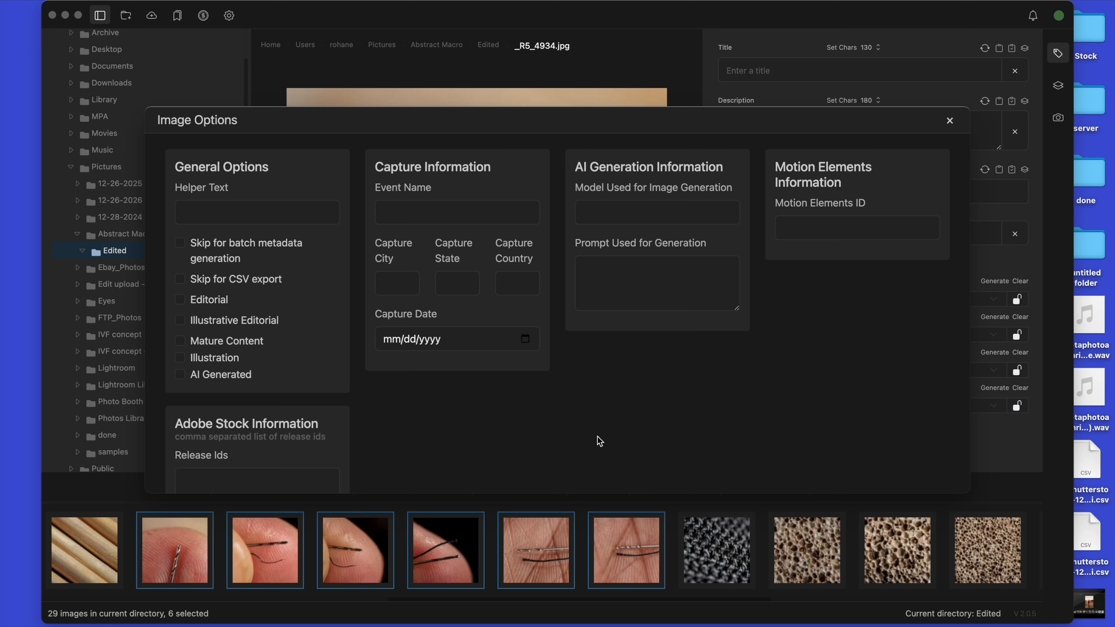
pyautogui.click(296, 222)
pyautogui.write('micro drill')
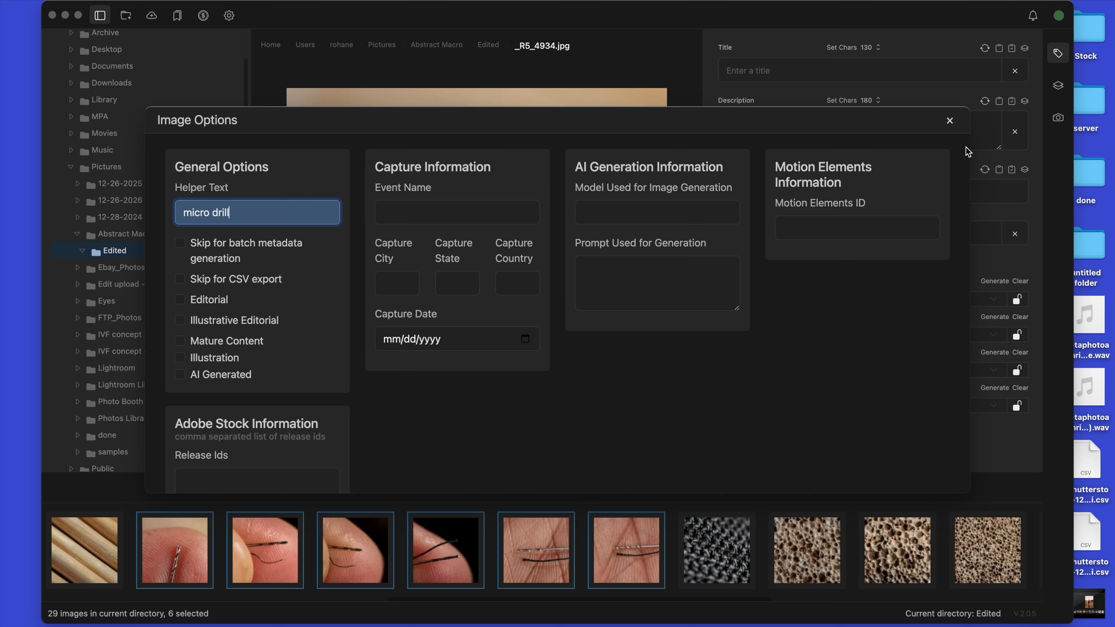
pyautogui.click(814, 368)
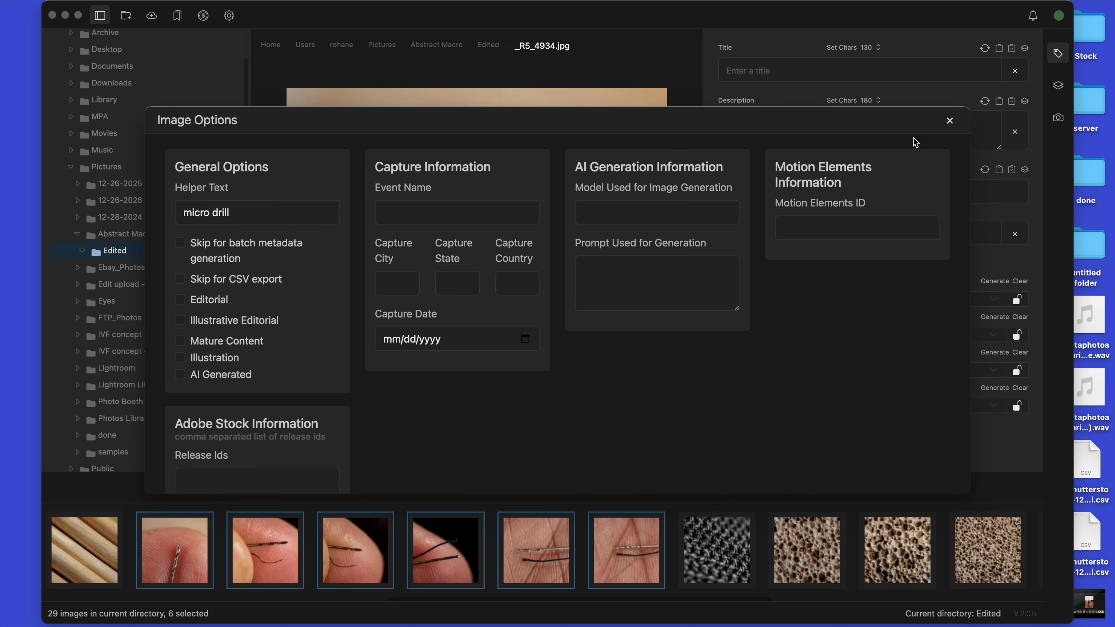
pyautogui.click(950, 121)
# Step: Select the four consecutive dark metal drill bit photos starting at _R5_4907.jpg and set their helper text to "micro drill"
pyautogui.hscroll(-10, 584, 540)
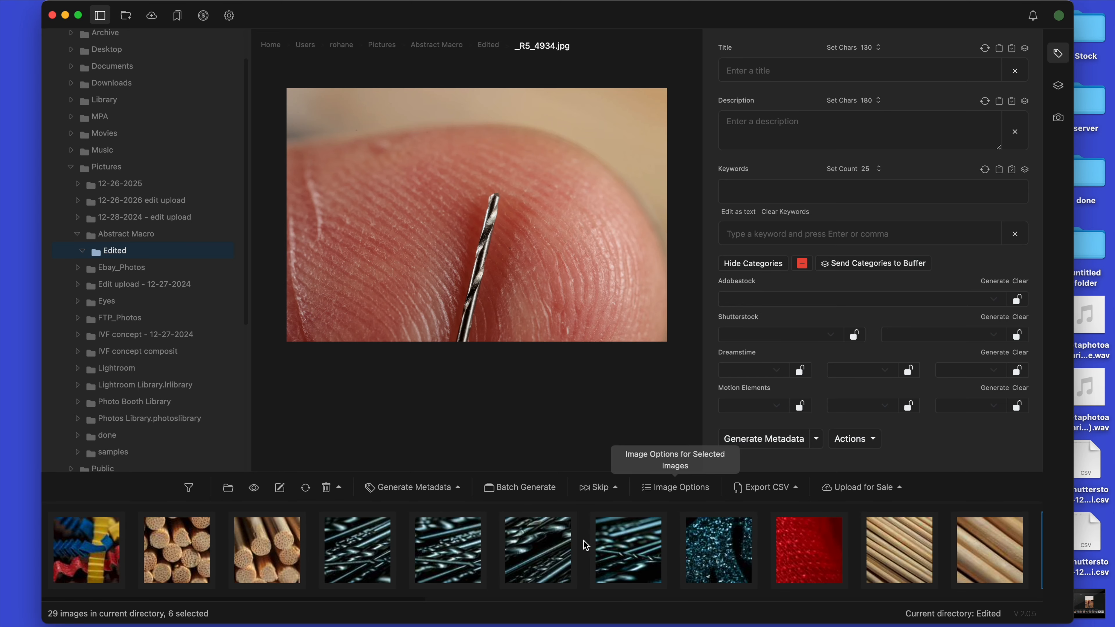
pyautogui.click(639, 561)
pyautogui.keyDown('shift'); pyautogui.click(362, 571); pyautogui.keyUp('shift')
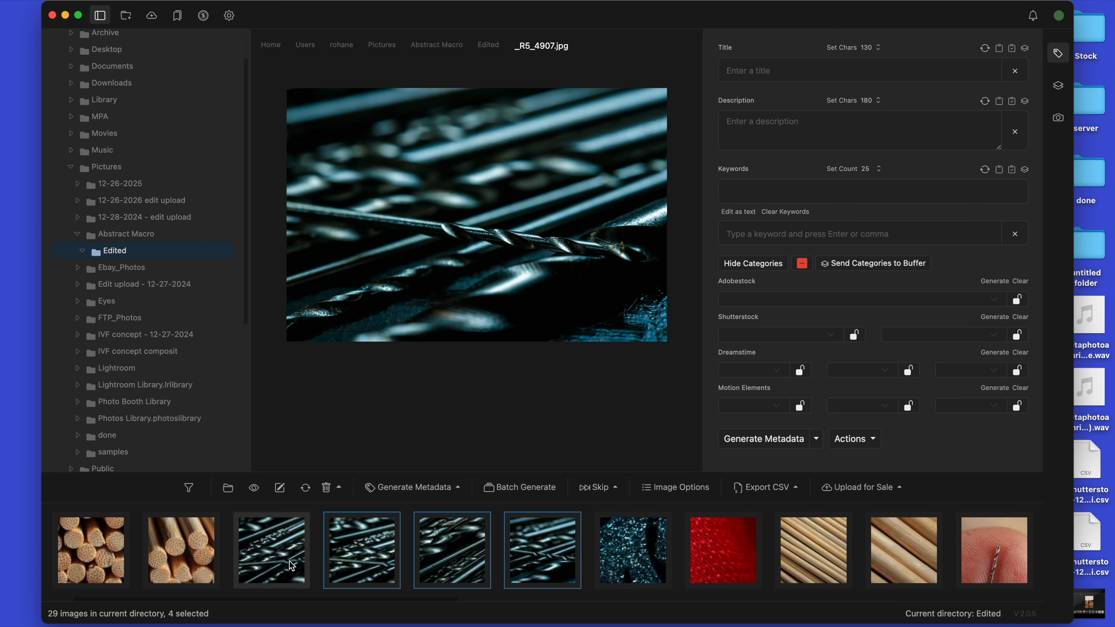
pyautogui.click(675, 487)
pyautogui.click(308, 212)
pyautogui.write('micro dril')
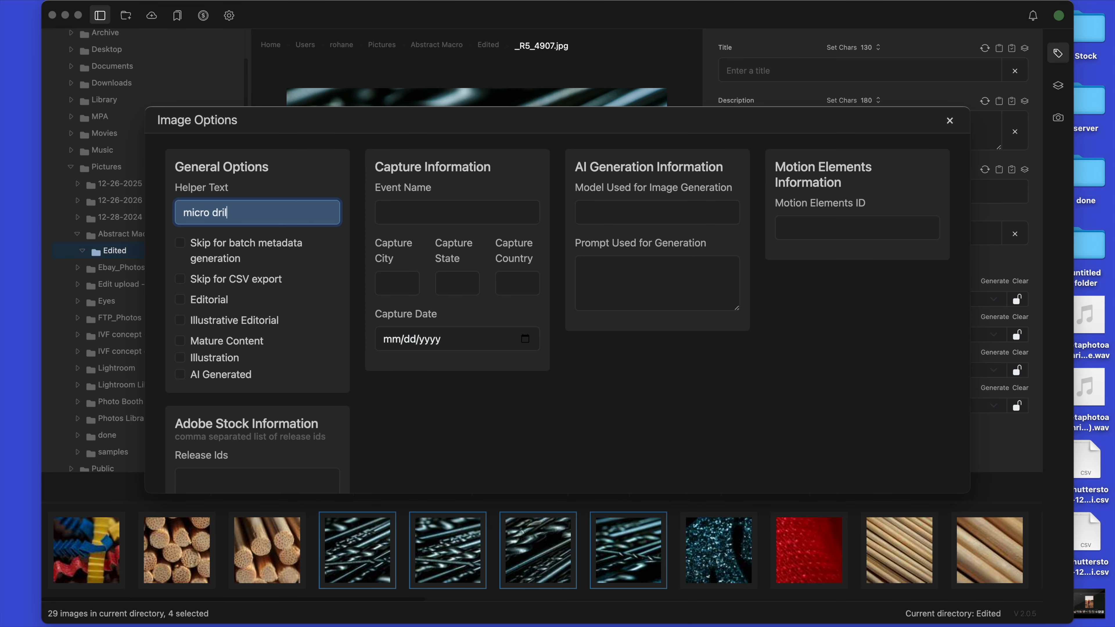
pyautogui.click(859, 234)
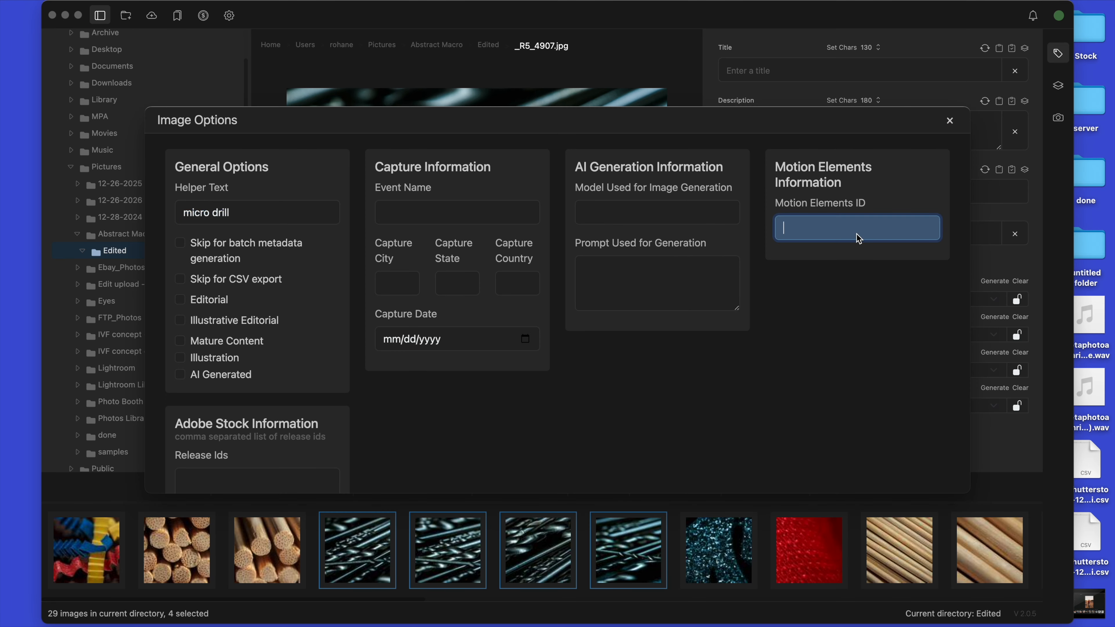
pyautogui.click(949, 121)
# Step: Scan the filmstrip for other subjects that need helper text and display the dowel ends photo _R5_4899.jpg
pyautogui.hscroll(7, 310, 534)
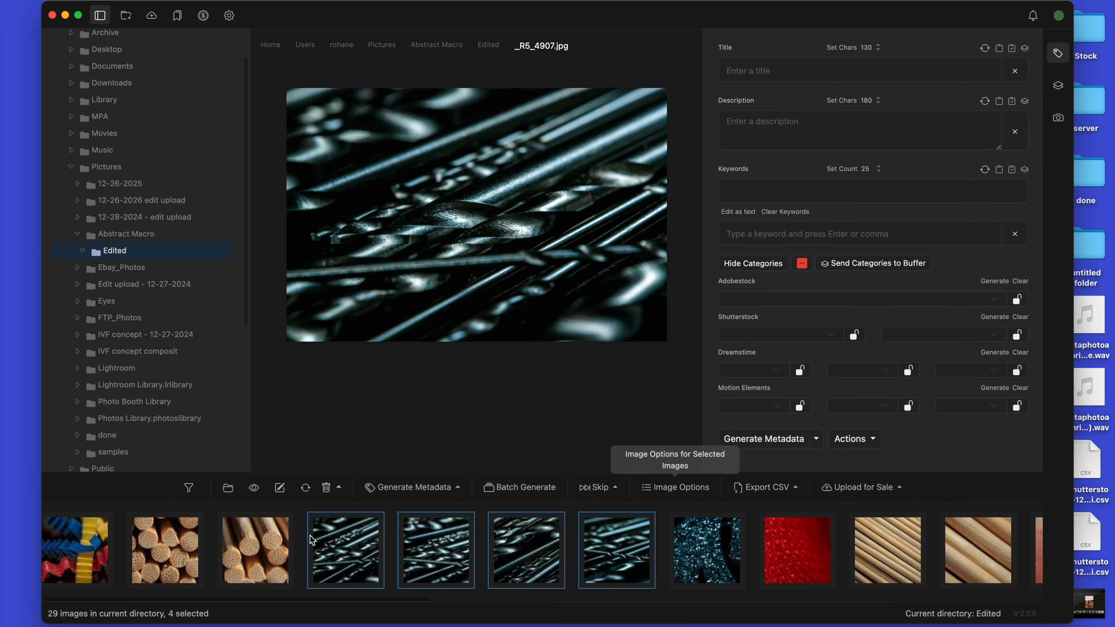
pyautogui.hscroll(-7, 310, 535)
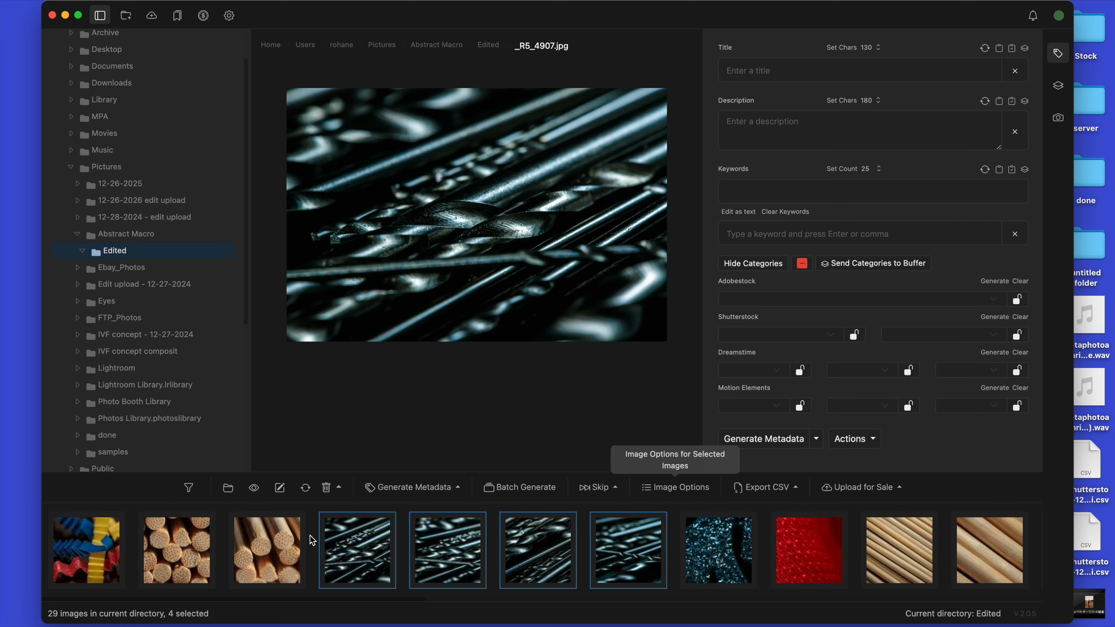
pyautogui.hscroll(8, 310, 535)
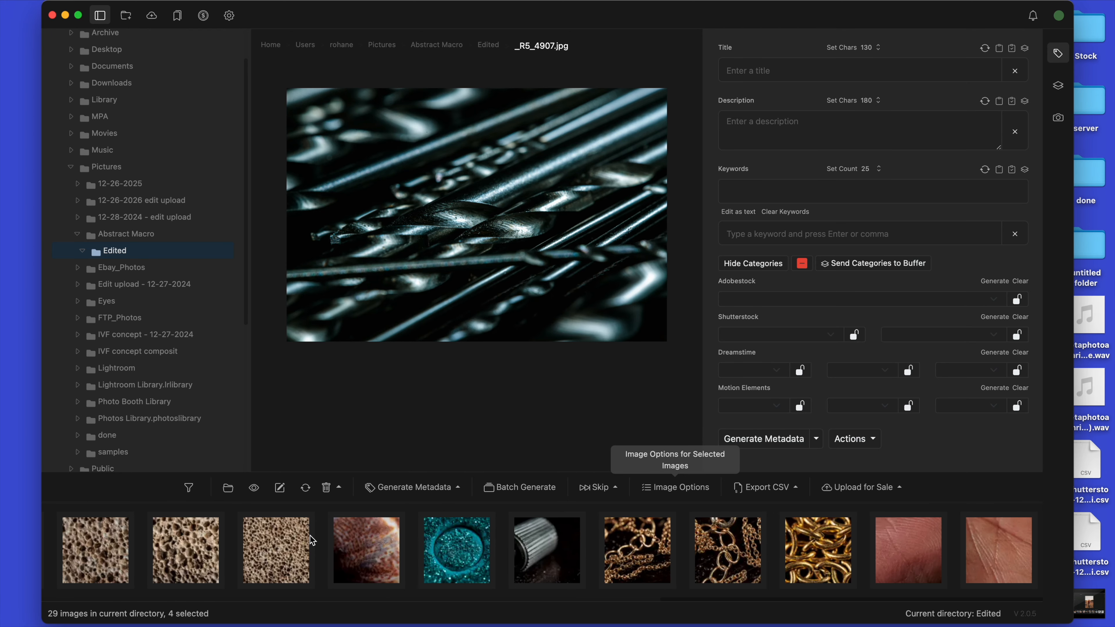
pyautogui.hscroll(-8, 310, 535)
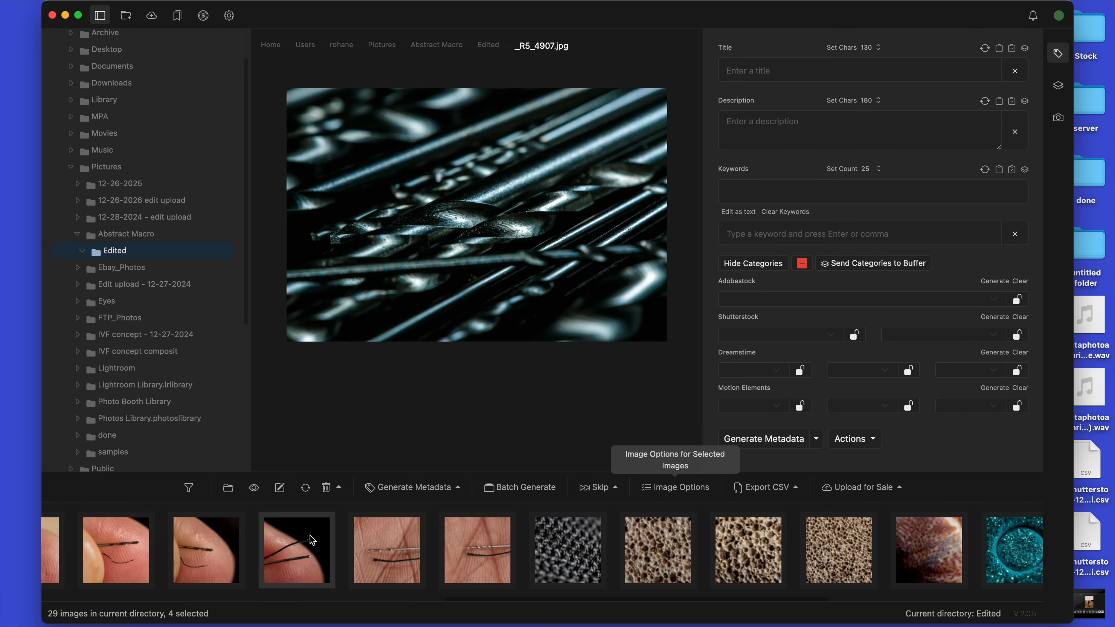
pyautogui.hscroll(5, 312, 540)
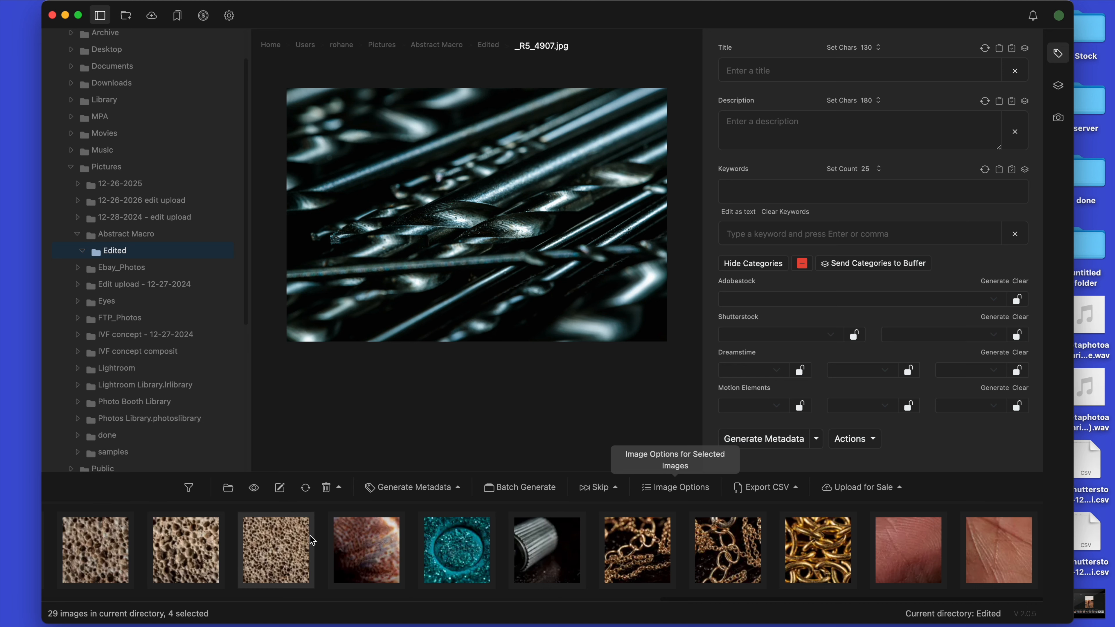
pyautogui.hscroll(-10, 310, 535)
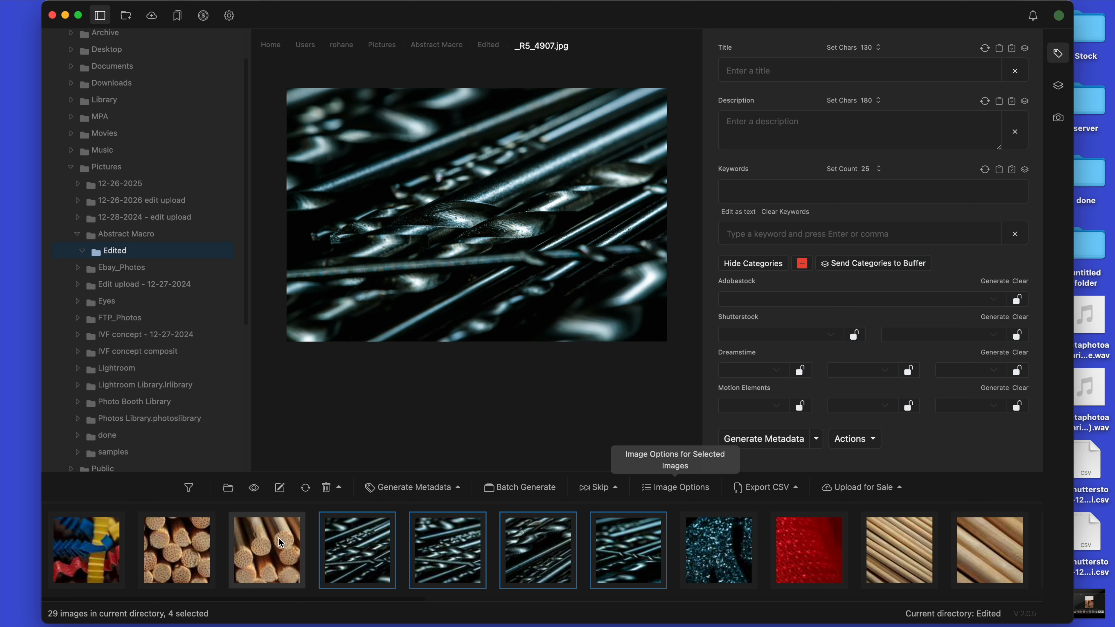
pyautogui.click(256, 548)
pyautogui.click(183, 548)
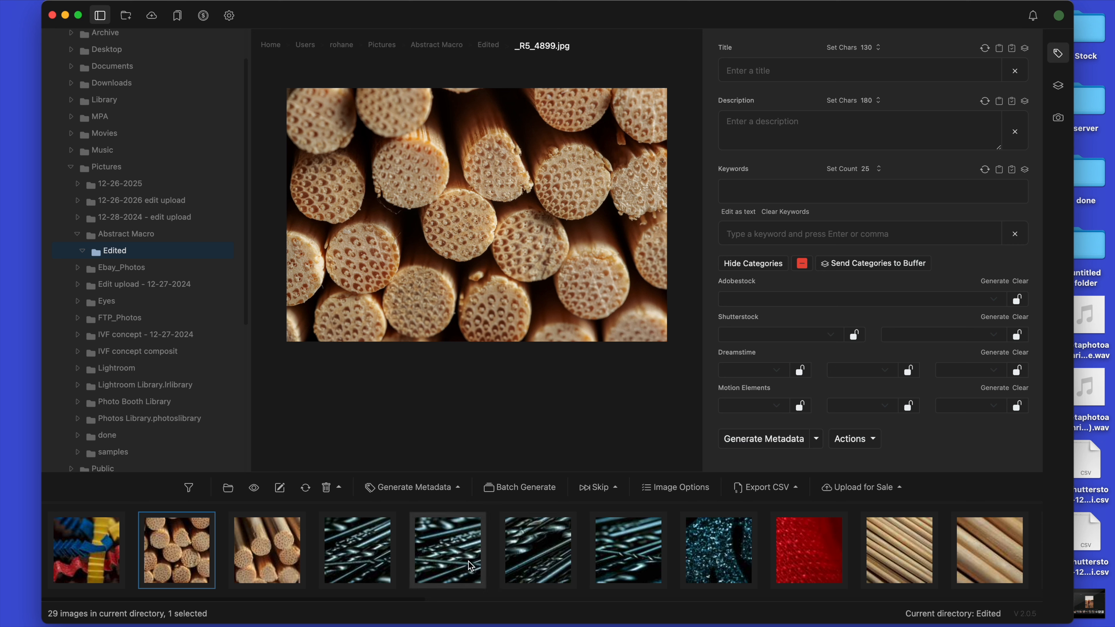
# Step: Batch generate metadata for all images in the Edited folder and close the batch jobs window once processing ends
pyautogui.click(523, 487)
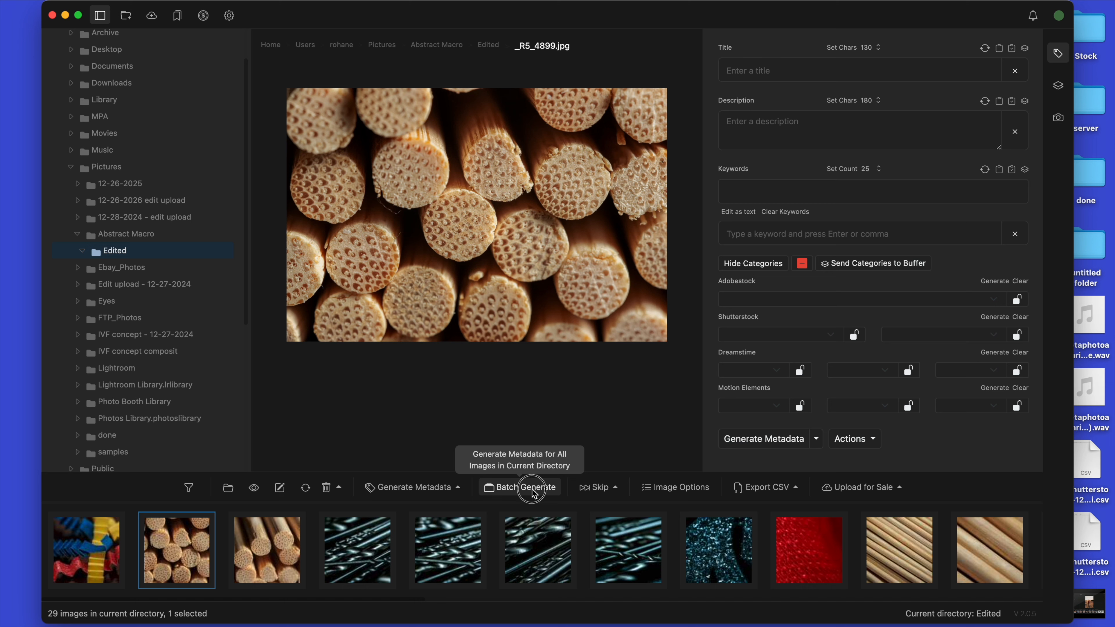
pyautogui.moveTo(940, 329); pyautogui.dragTo(580, 302)
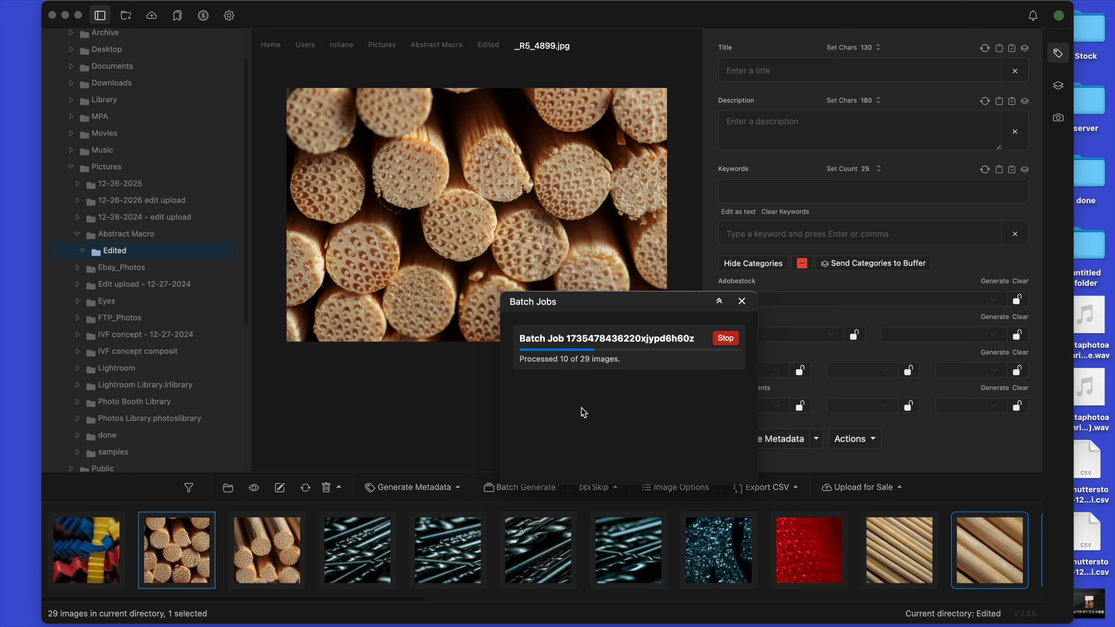
pyautogui.hscroll(5, 513, 564)
pyautogui.hscroll(3, 513, 565)
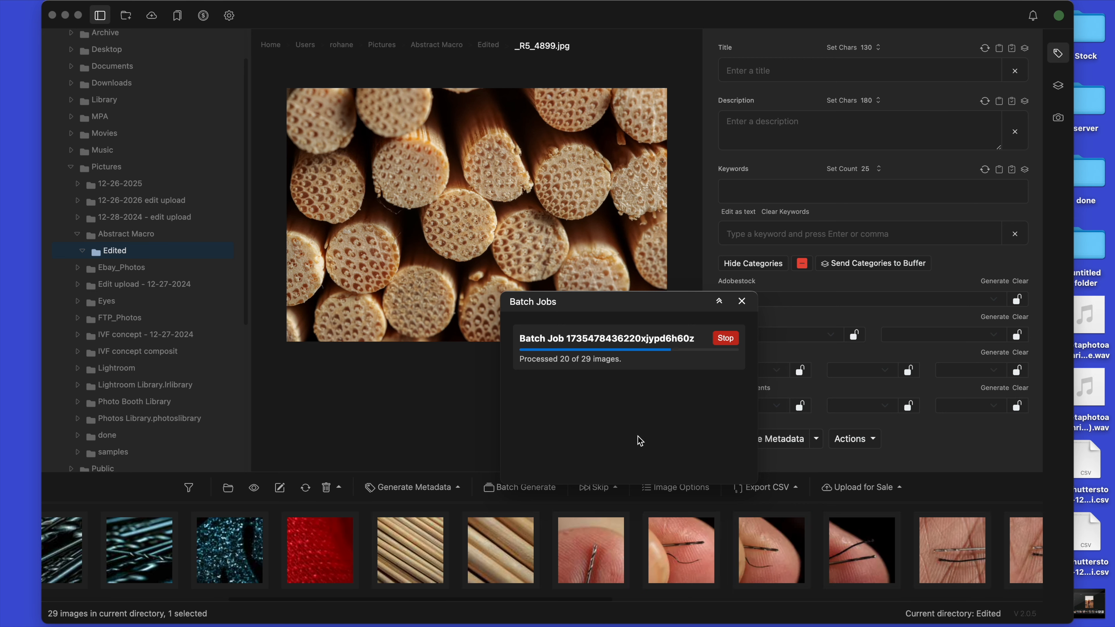
pyautogui.hscroll(4, 532, 562)
pyautogui.hscroll(1, 532, 562)
pyautogui.hscroll(4, 532, 562)
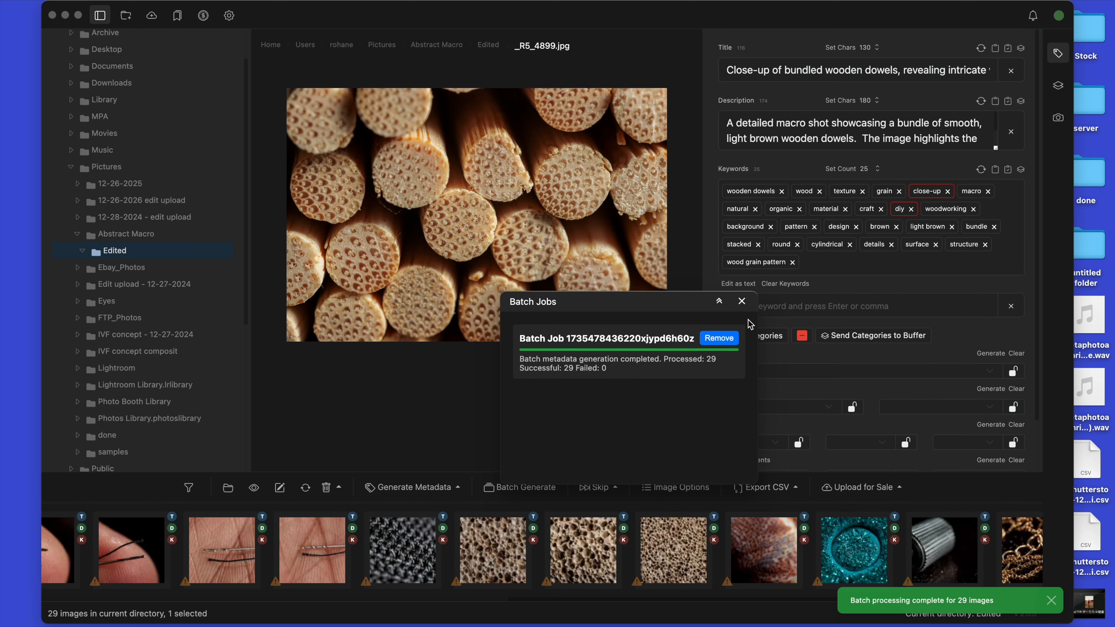
pyautogui.click(742, 301)
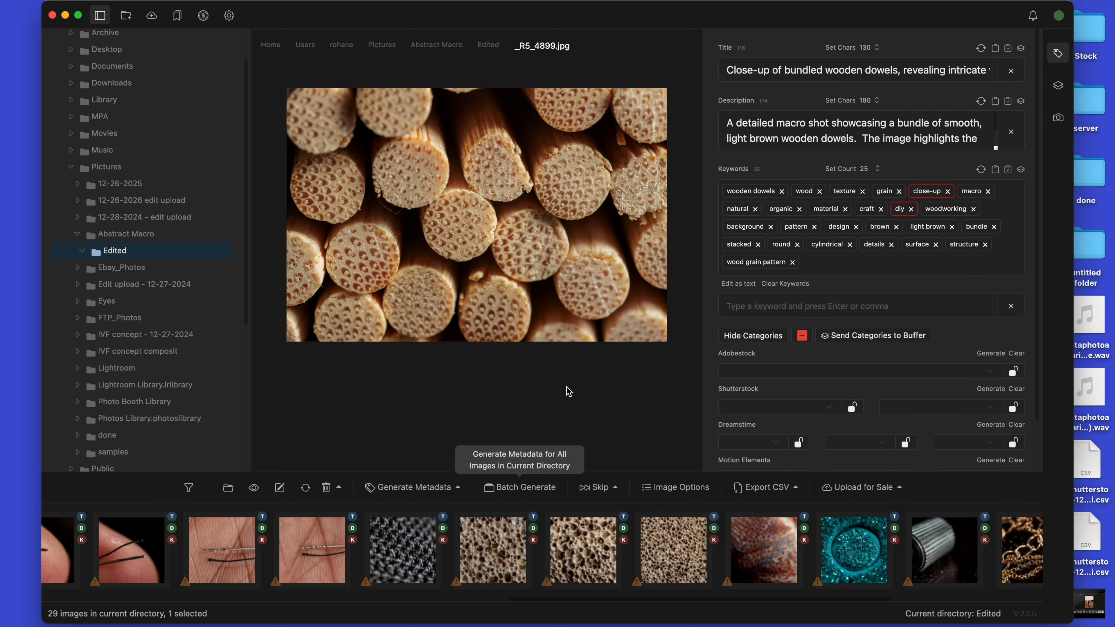
# Step: Check the warning marks on the two dowel end photos and along the filmstrip of the Edited folder
pyautogui.hscroll(-10, 698, 565)
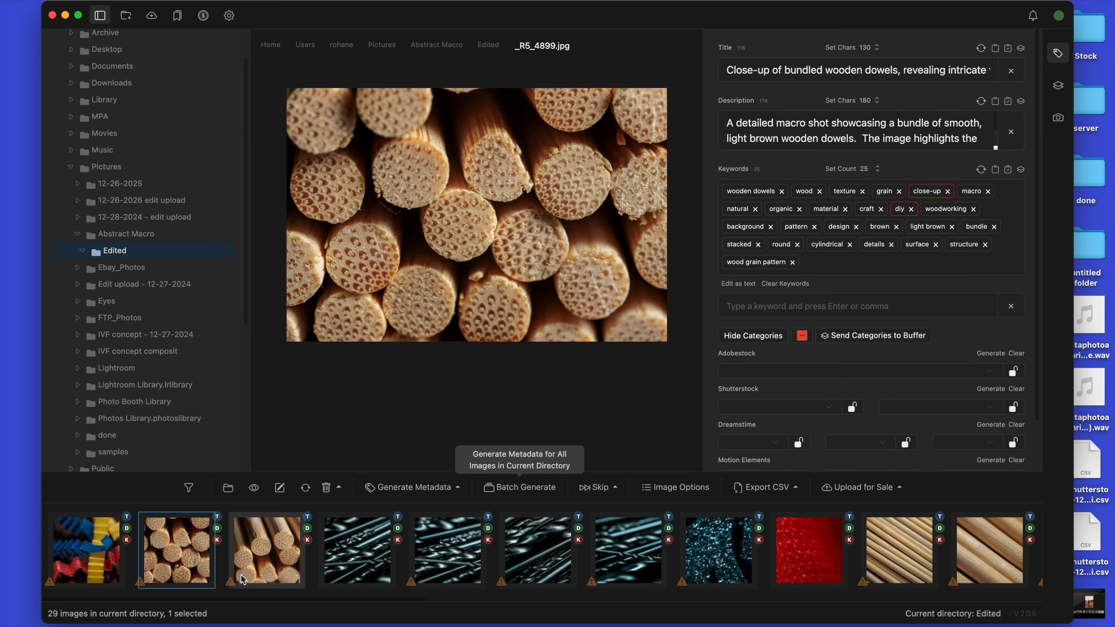
pyautogui.moveTo(234, 583)
pyautogui.click(269, 563)
pyautogui.click(188, 556)
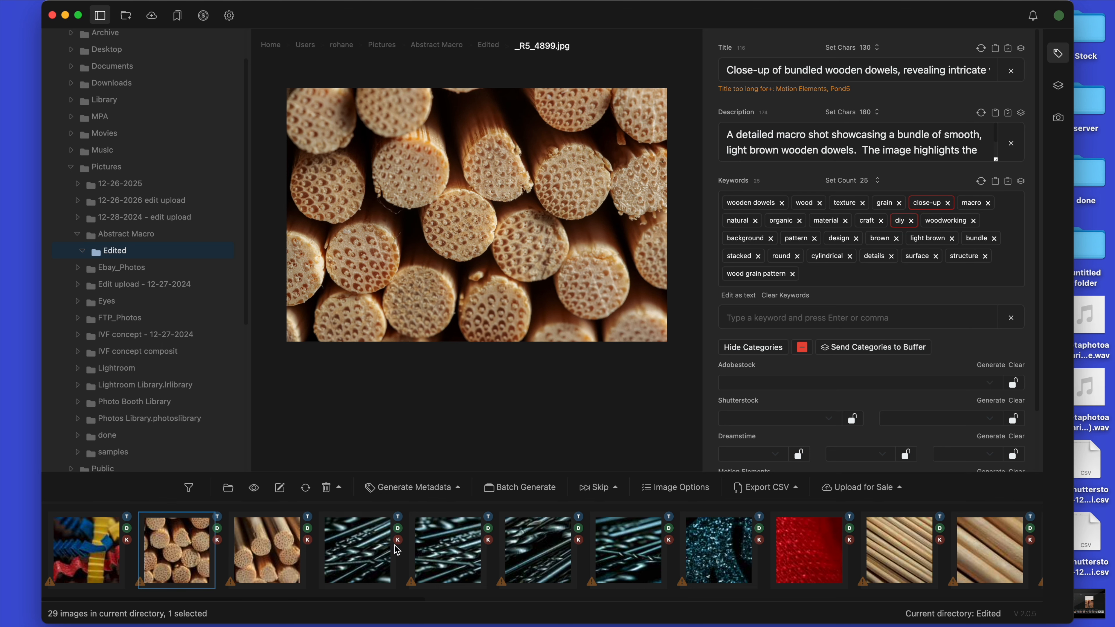
pyautogui.hscroll(10, 386, 545)
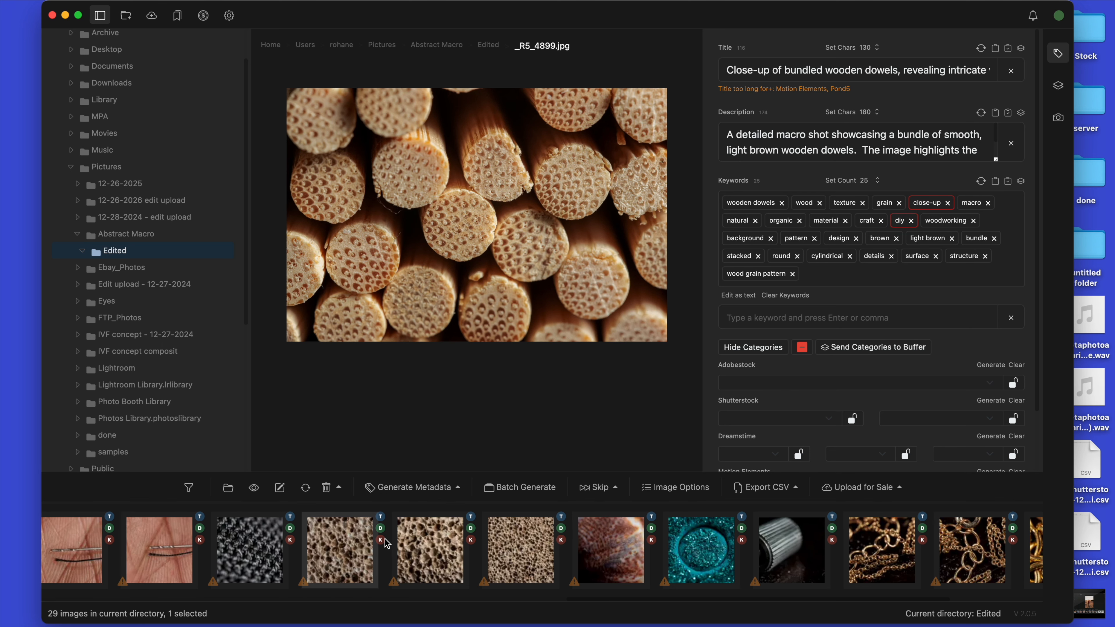
pyautogui.hscroll(-10, 386, 544)
pyautogui.hscroll(-4, 387, 545)
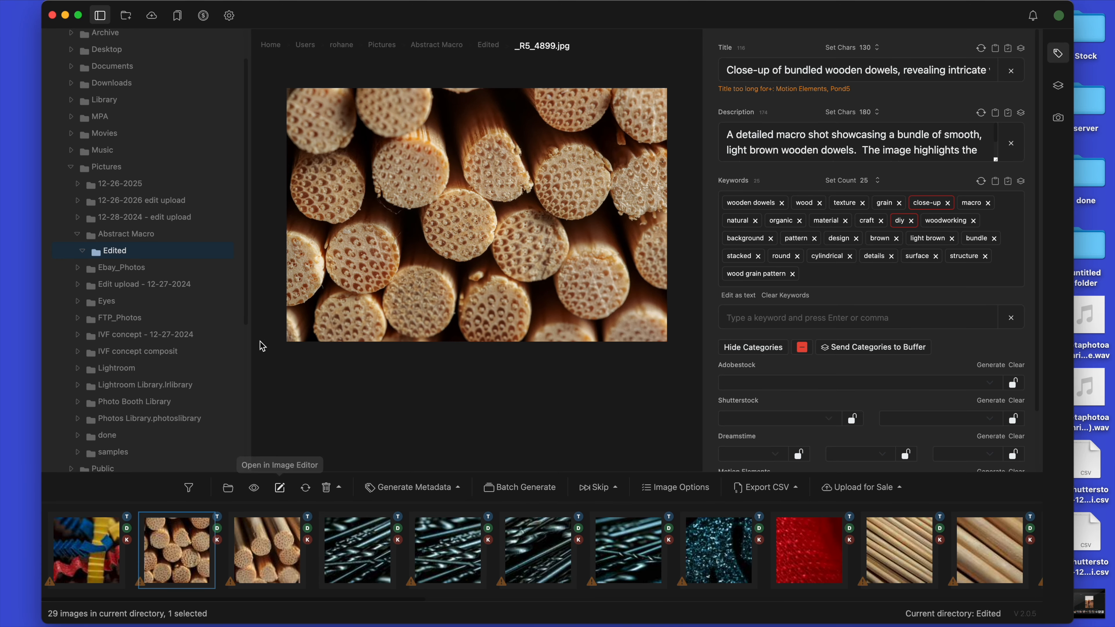
# Step: Disable all metadata warnings in the application settings
pyautogui.click(230, 15)
pyautogui.click(770, 70)
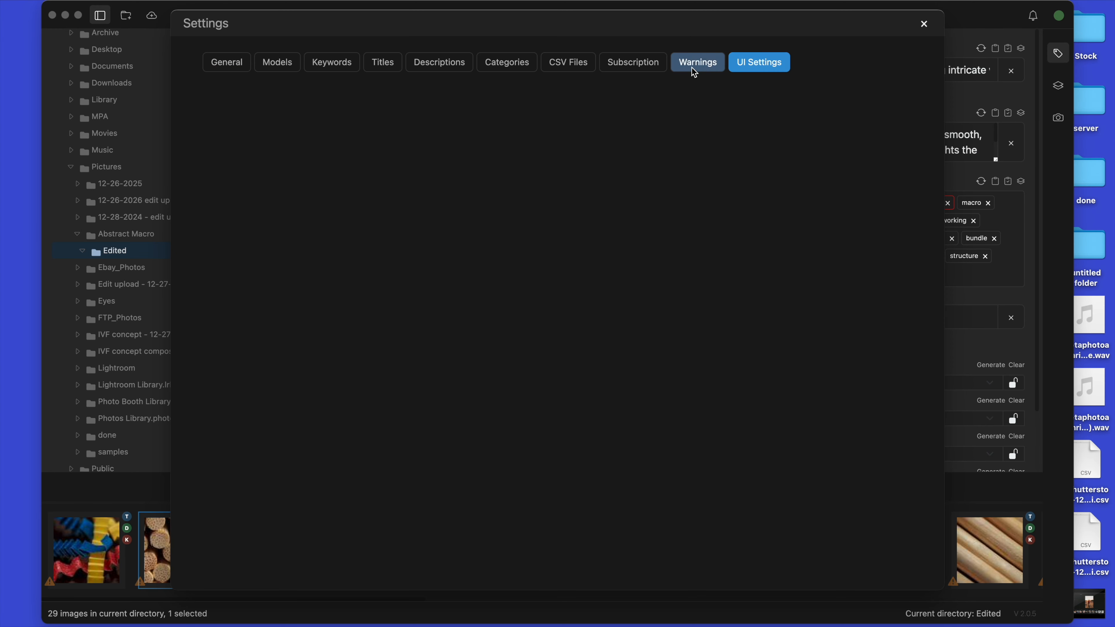
pyautogui.click(694, 64)
pyautogui.click(220, 176)
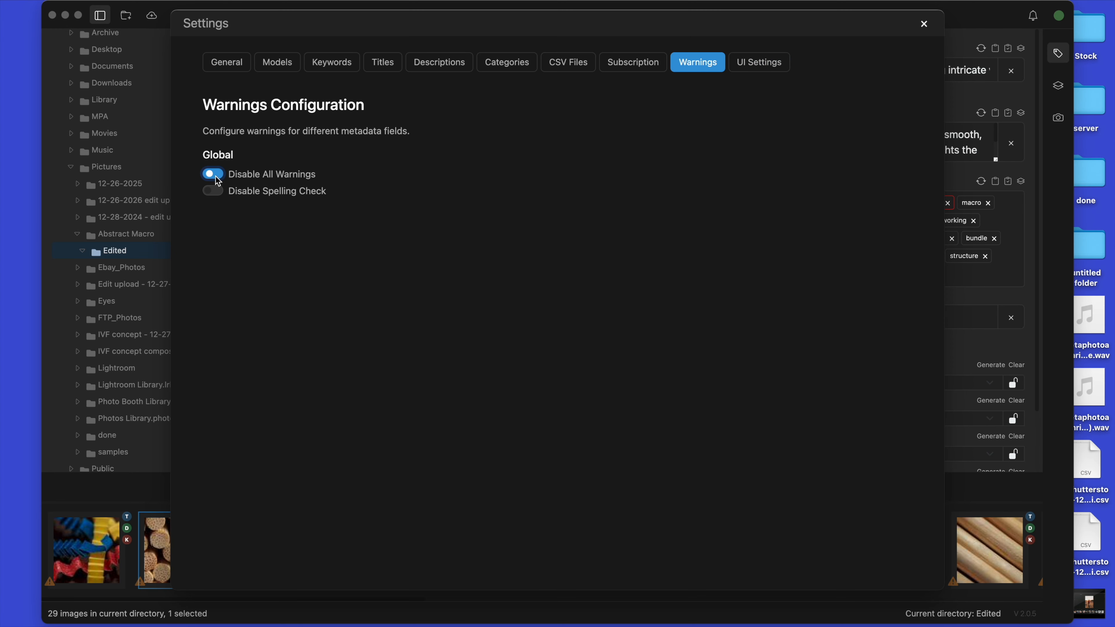
pyautogui.click(924, 24)
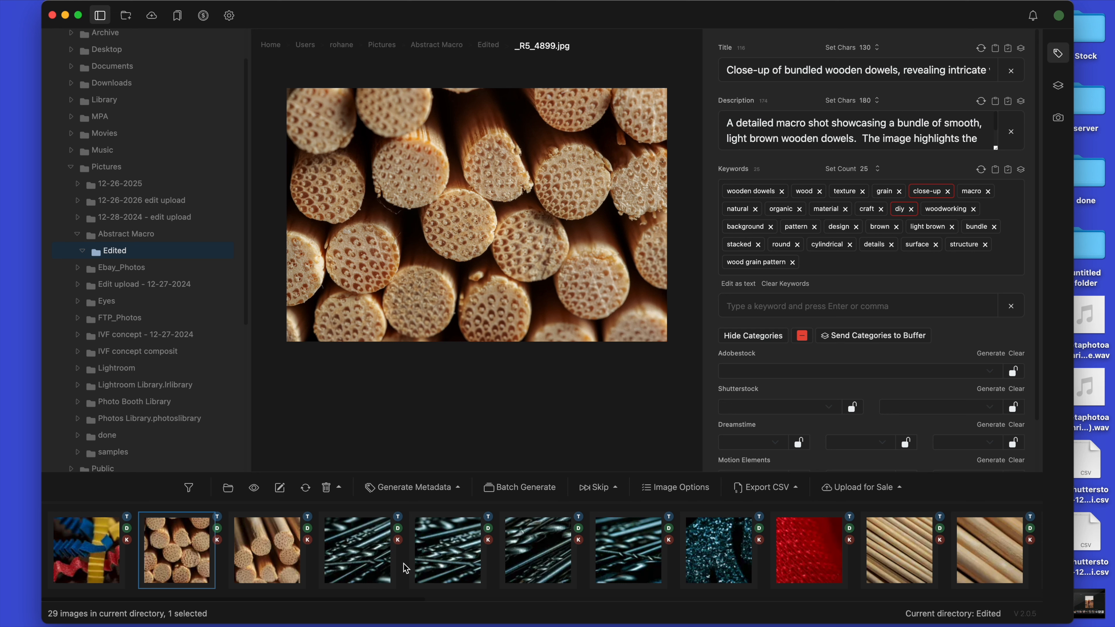
# Step: Review the generated titles, descriptions and keywords of sample photos from _R5_4879.jpg through the dark fabric photo _R5_4969.jpg
pyautogui.press('Left')
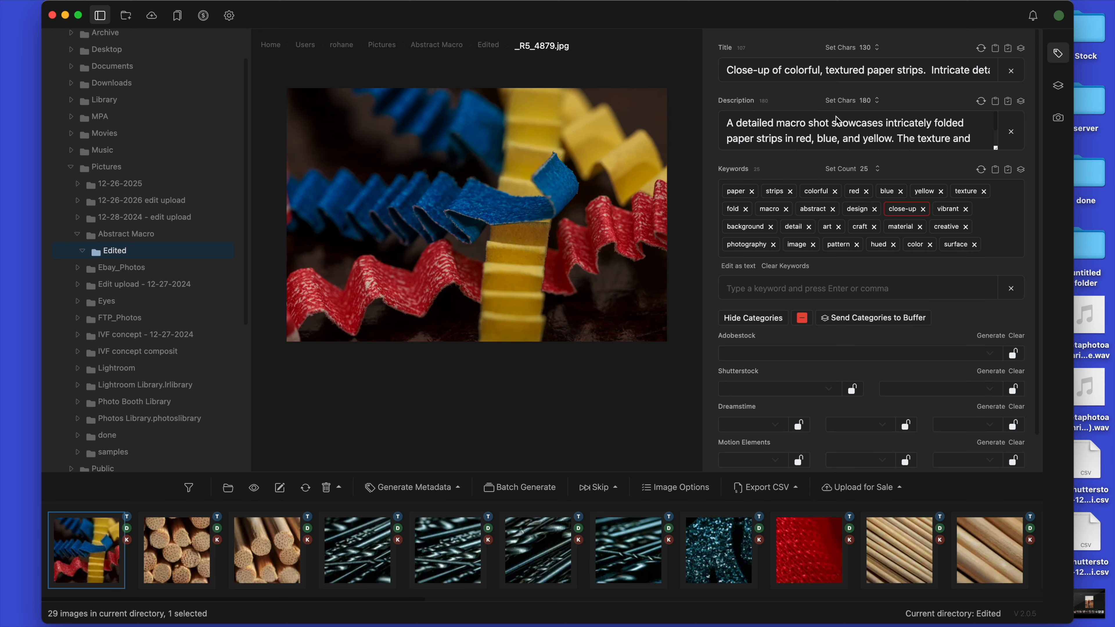
pyautogui.click(208, 544)
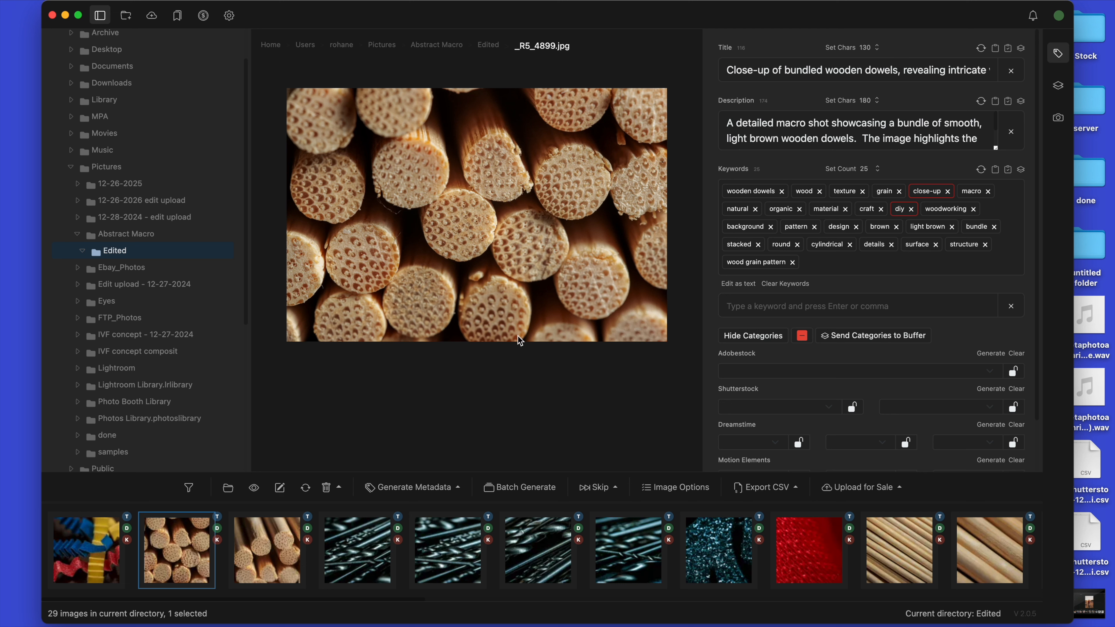
pyautogui.click(275, 580)
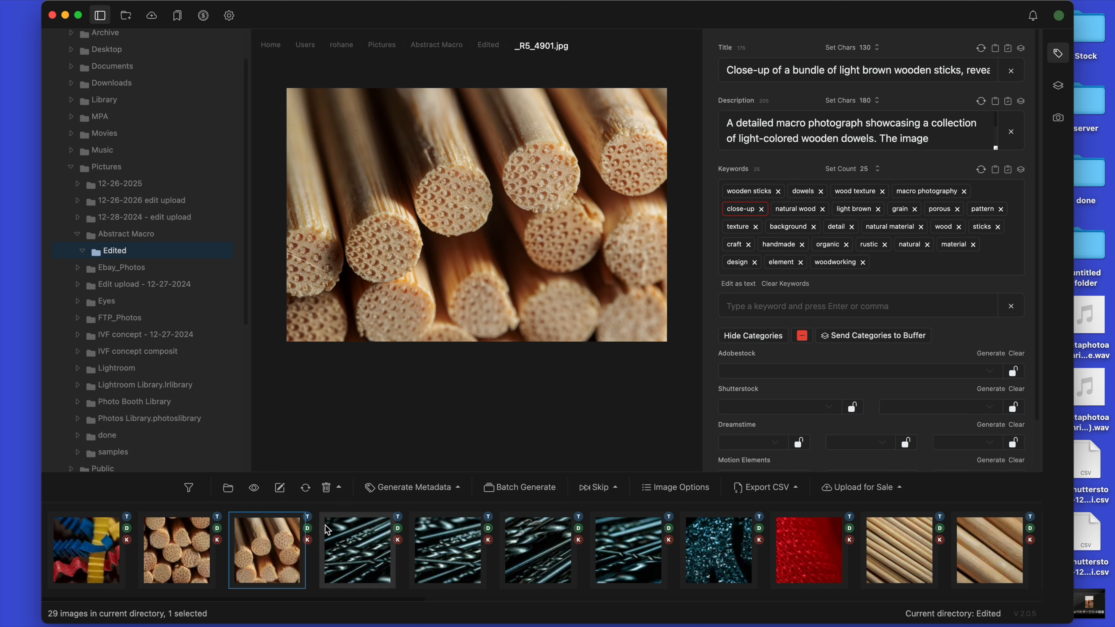
pyautogui.click(344, 561)
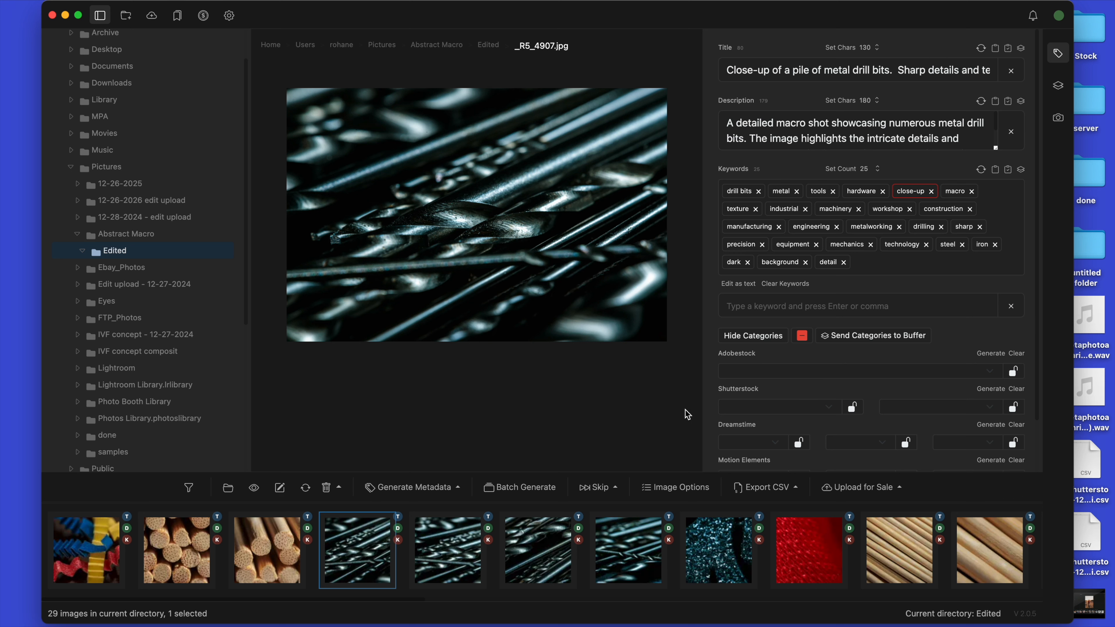
pyautogui.click(809, 551)
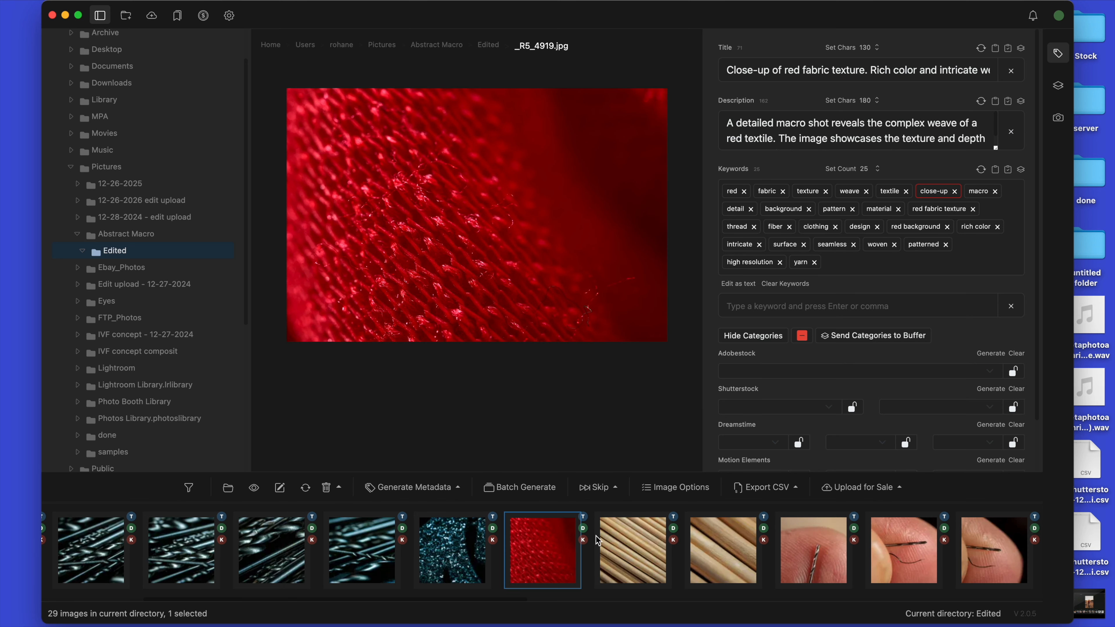
pyautogui.hscroll(5, 595, 538)
pyautogui.click(565, 555)
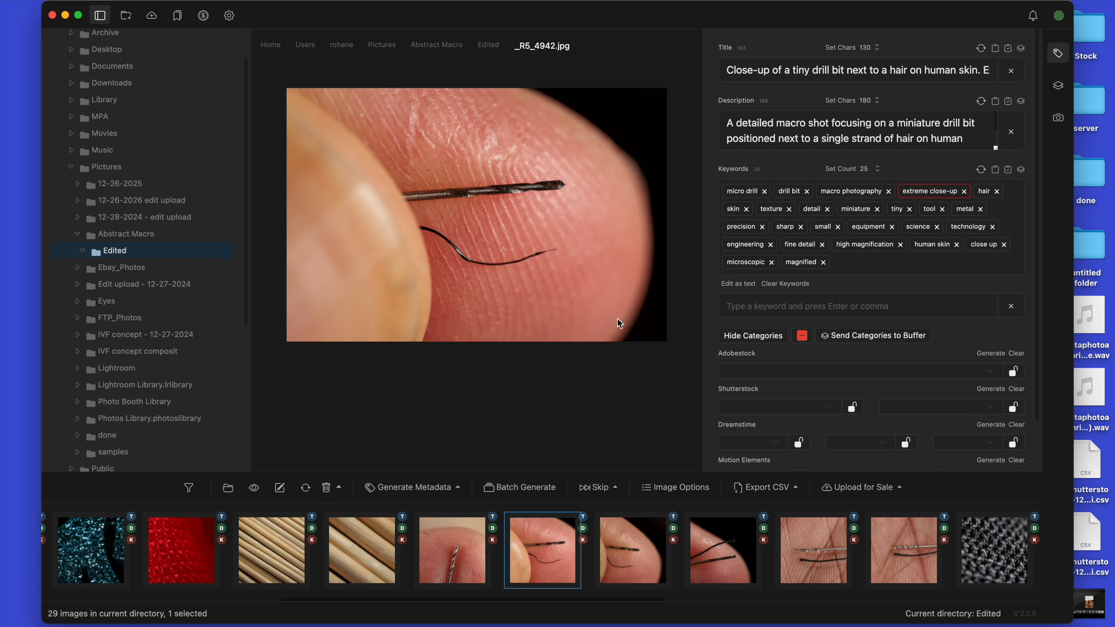
pyautogui.hscroll(5, 649, 552)
pyautogui.click(649, 553)
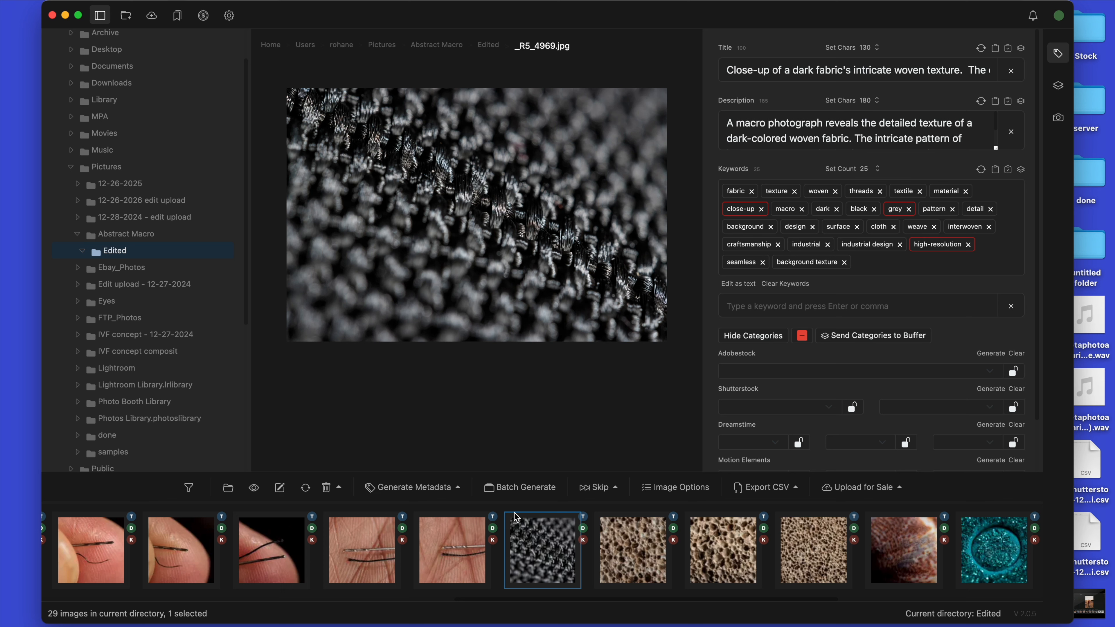
# Step: Generate Shutterstock categories for all 29 photos in the Edited folder and check them on the wooden stick and red fabric photos
pyautogui.press('cmd+a')
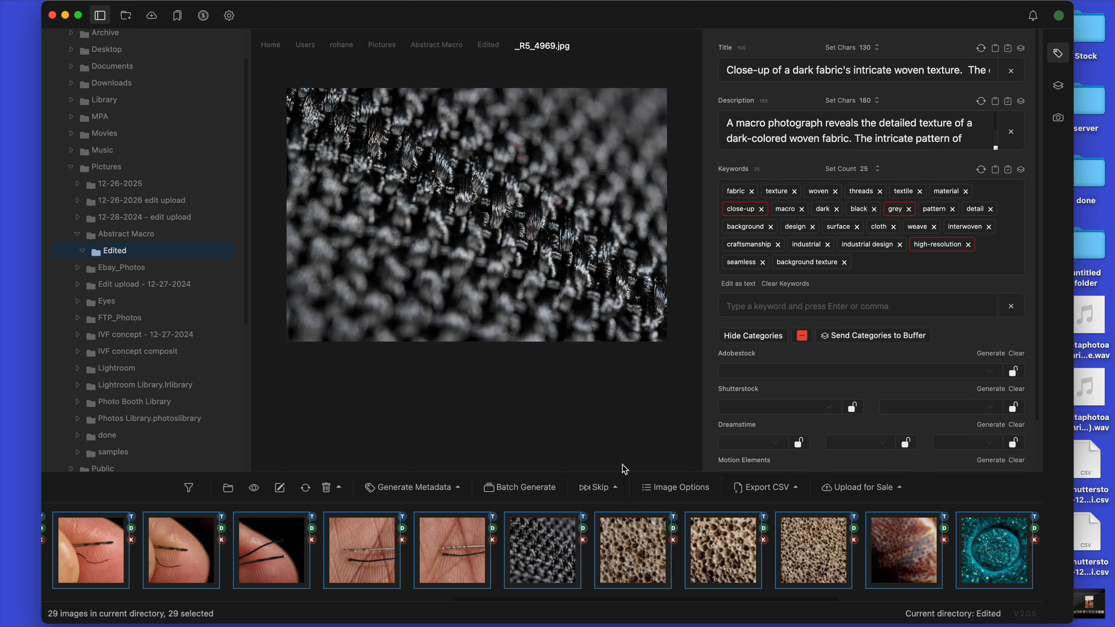
pyautogui.scroll(-2, 748, 354)
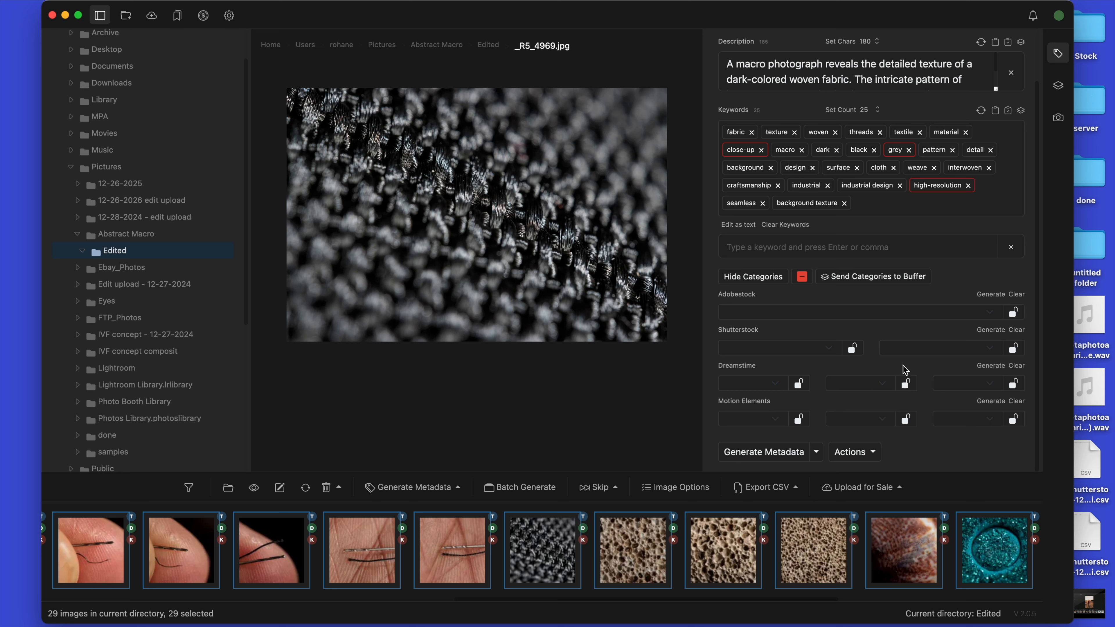
pyautogui.click(994, 332)
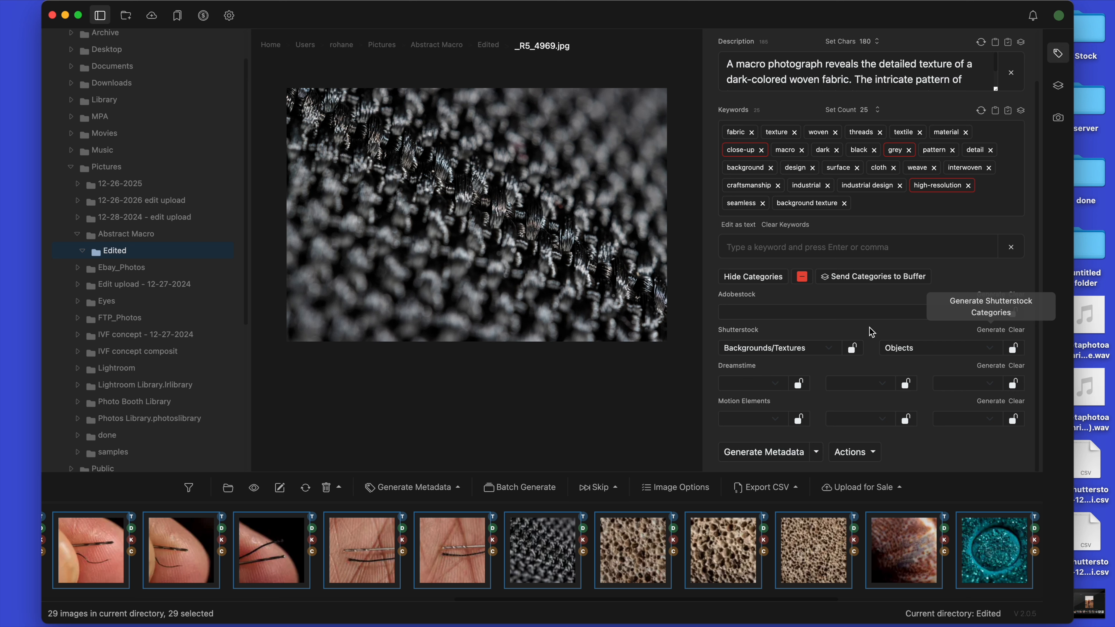
pyautogui.hscroll(-10, 575, 566)
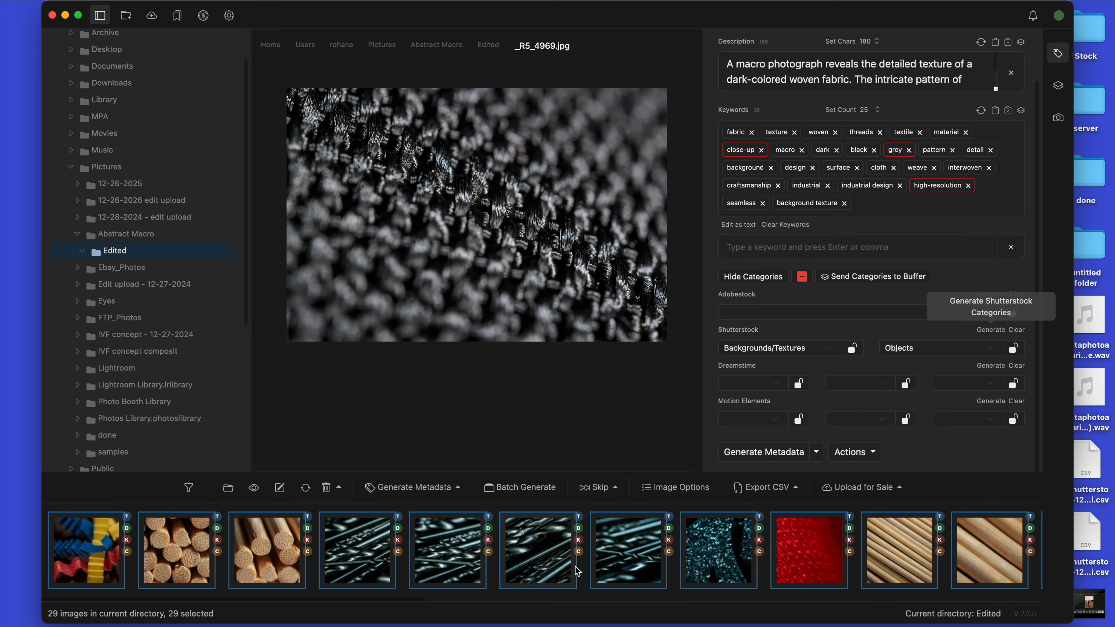
pyautogui.hscroll(5, 575, 567)
pyautogui.click(716, 570)
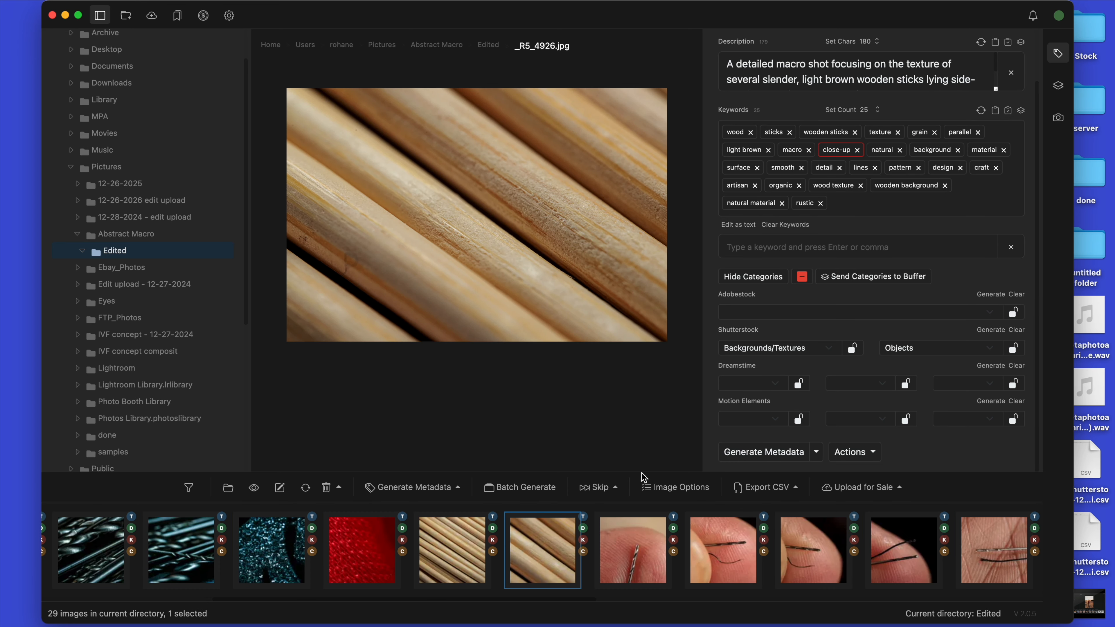
pyautogui.click(482, 573)
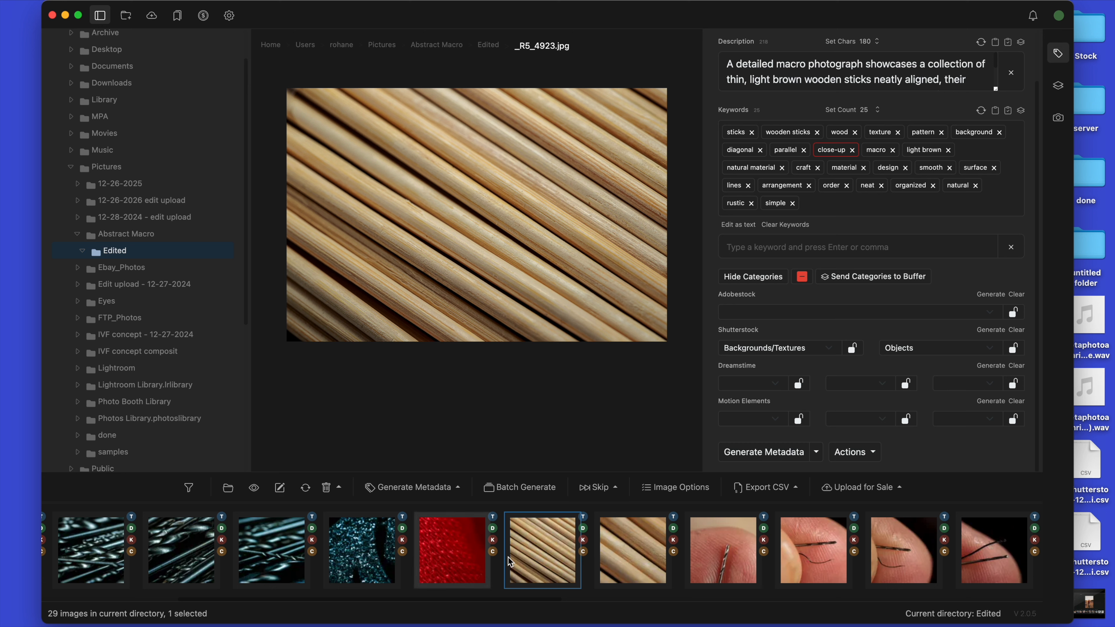
pyautogui.click(461, 562)
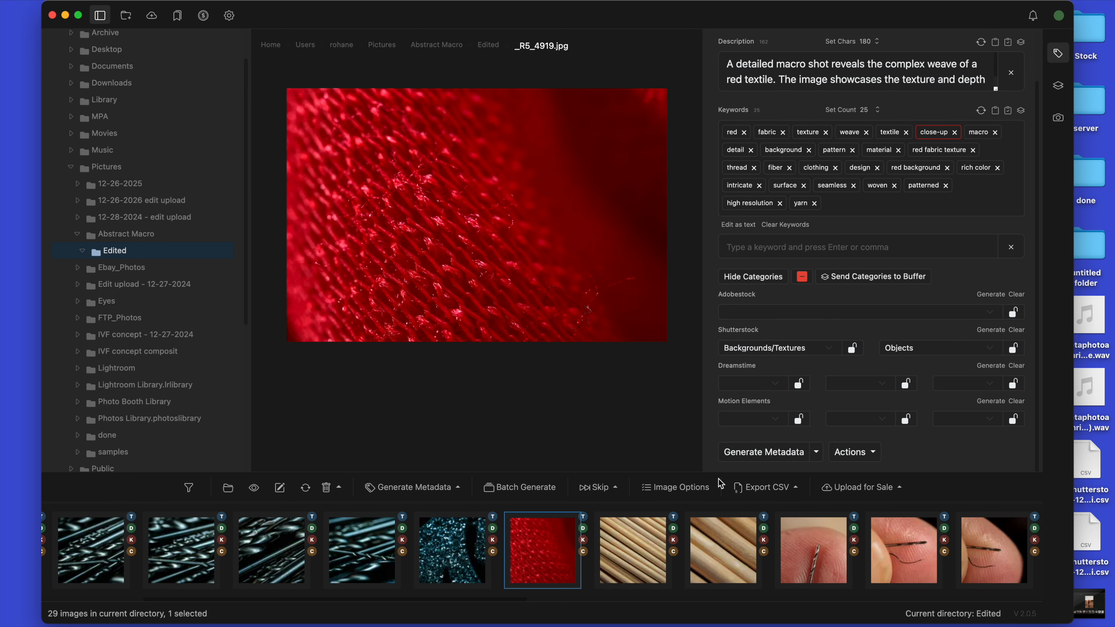
# Step: Generate Adobe Stock categories for all 29 photos and check the result on _R5_4923.jpg
pyautogui.press('super+a')
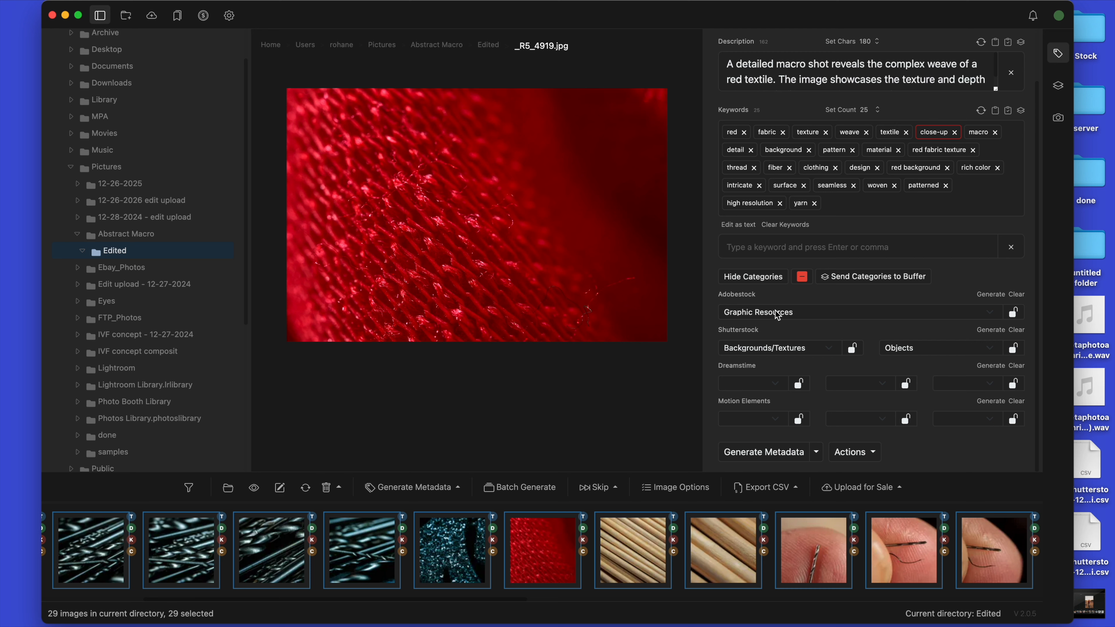
pyautogui.click(659, 388)
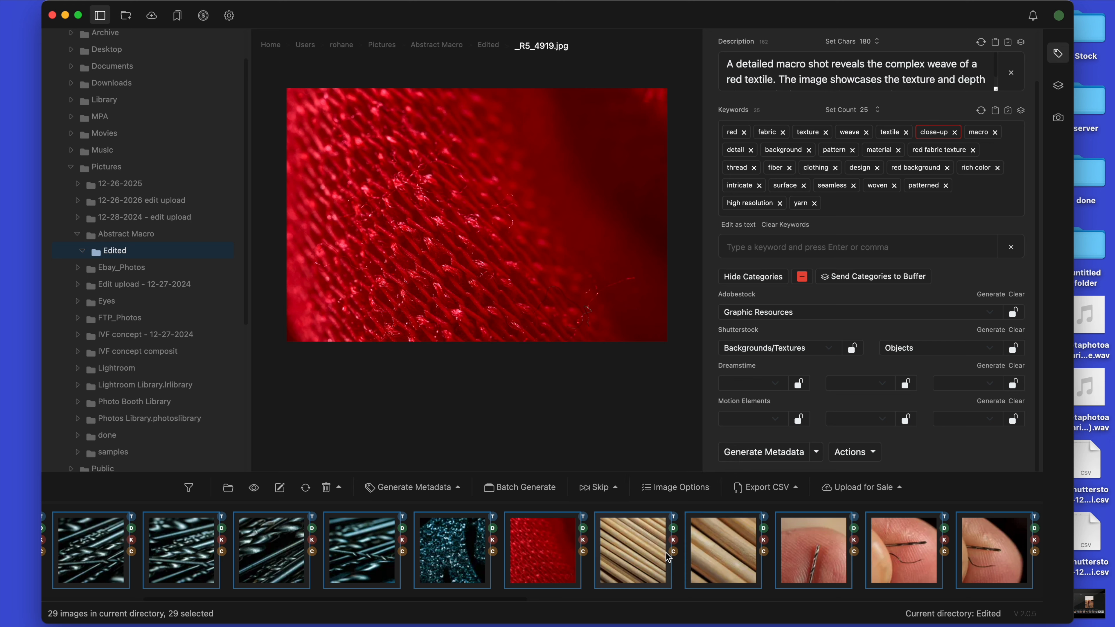
pyautogui.click(655, 557)
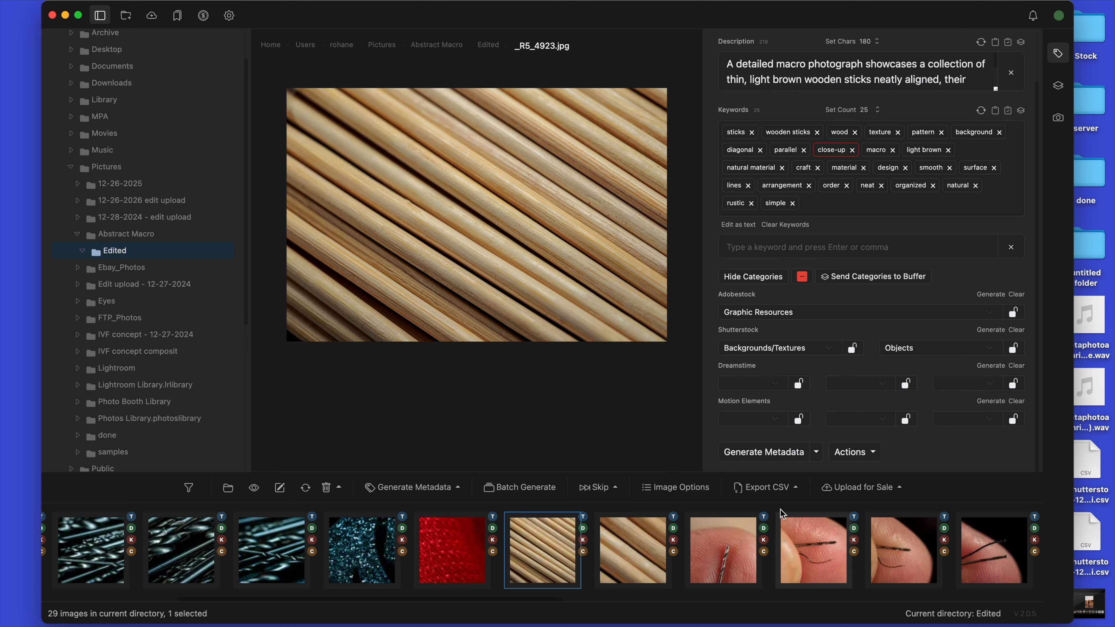
# Step: Export an Adobe Stock CSV for all 29 photos into the Edited folder inside Pictures > Abstract Macro
pyautogui.click(785, 494)
pyautogui.click(785, 495)
pyautogui.click(625, 434)
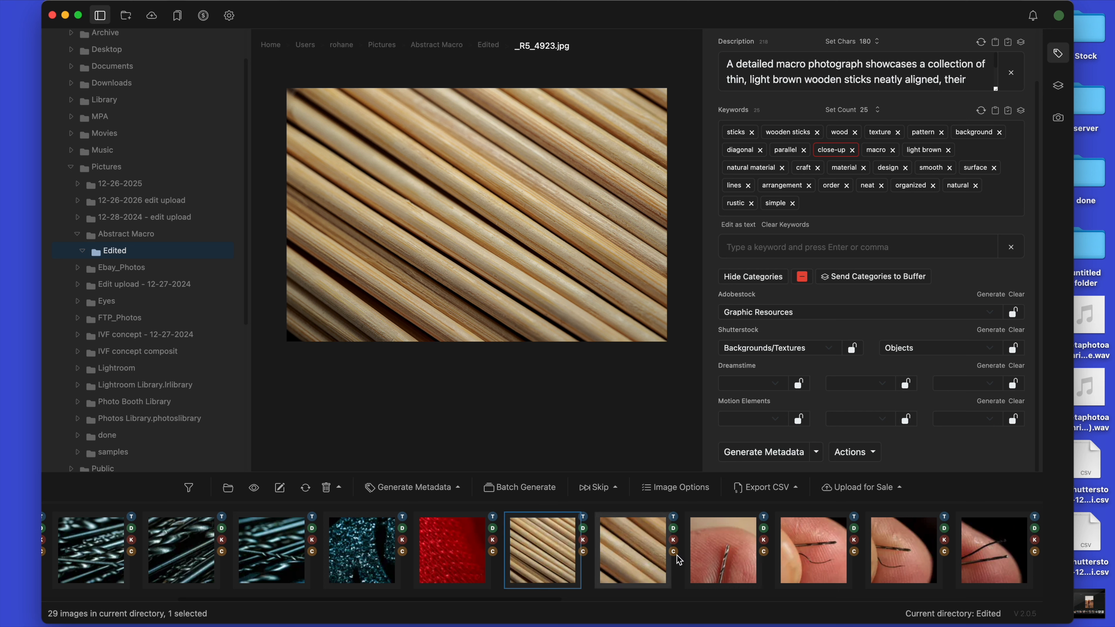
pyautogui.press('super+a')
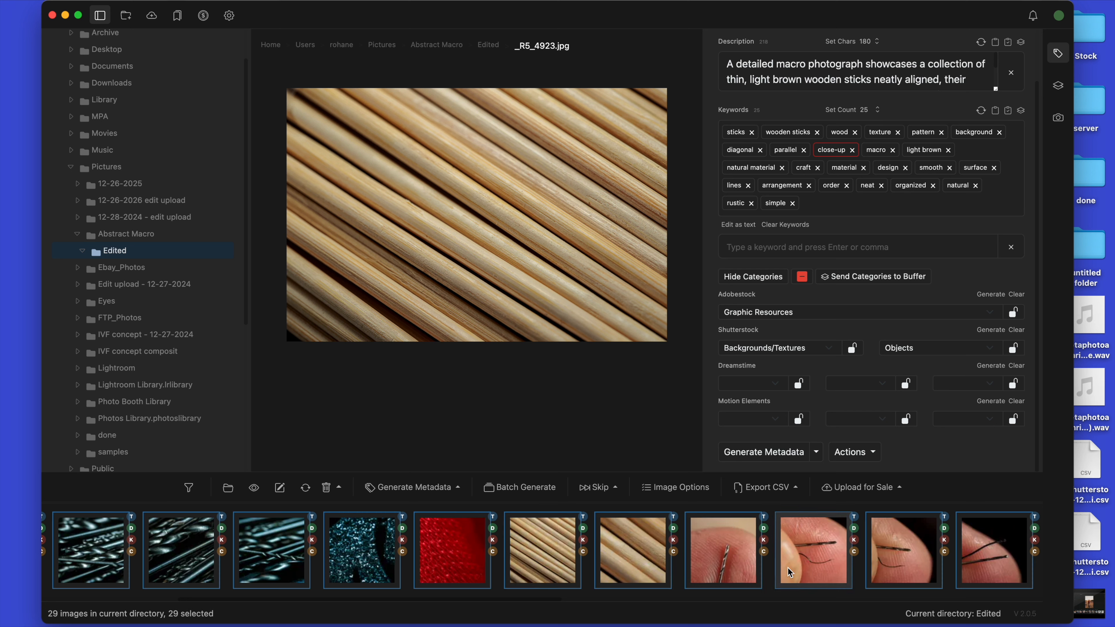
pyautogui.click(800, 494)
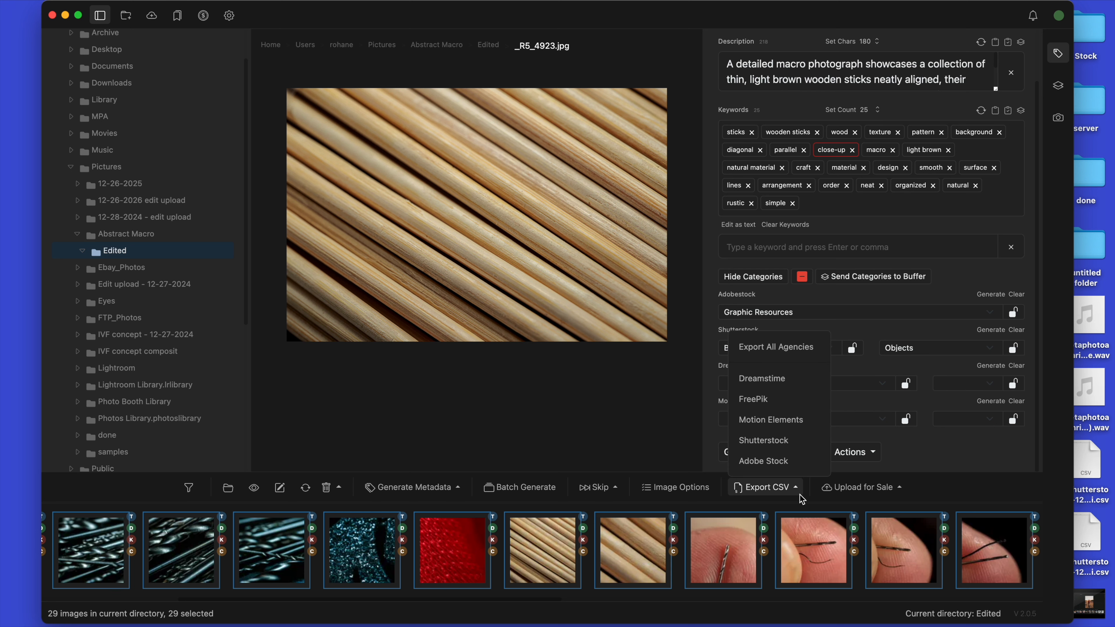
pyautogui.click(786, 461)
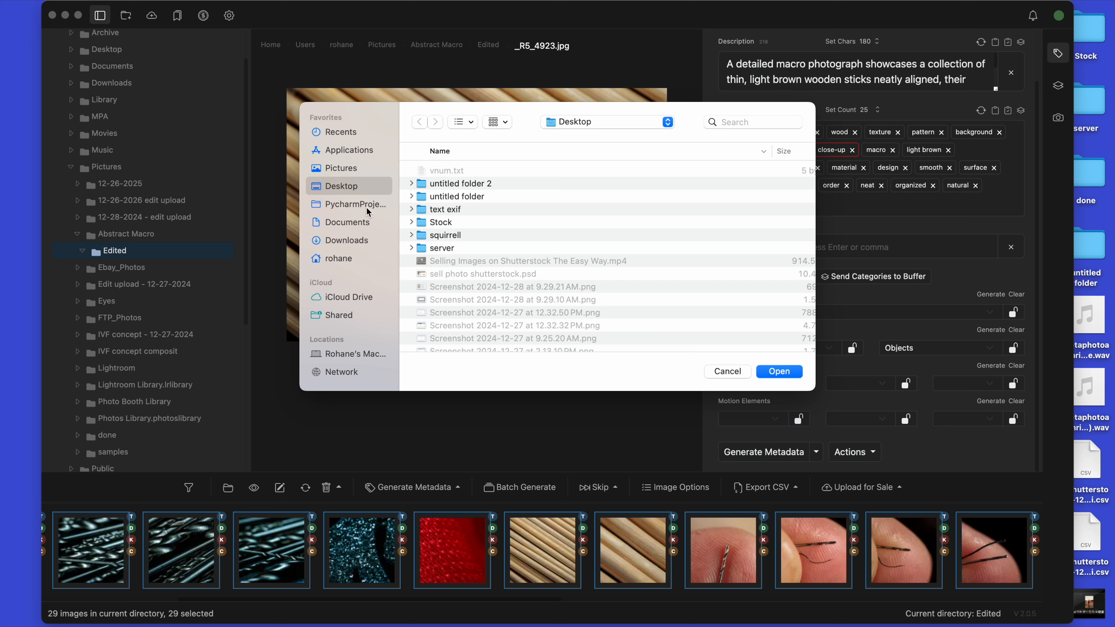
pyautogui.click(357, 170)
pyautogui.scroll(-15, 452, 251)
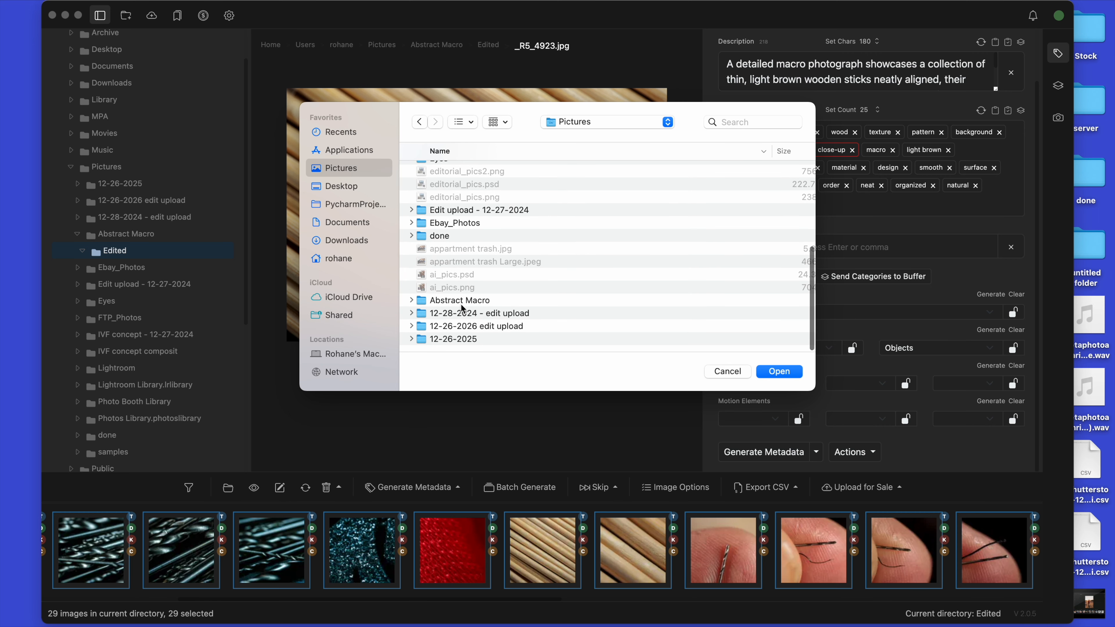
pyautogui.doubleClick(460, 302)
pyautogui.click(446, 172)
pyautogui.click(779, 372)
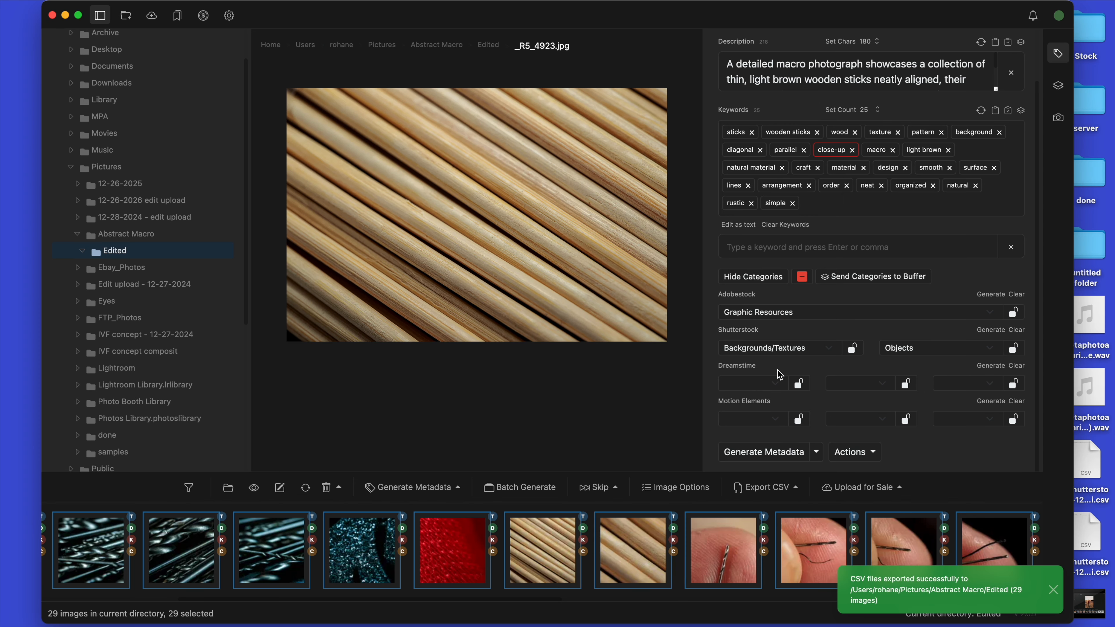
# Step: Export a Shutterstock CSV for the 29 selected photos into the same Edited folder
pyautogui.click(767, 487)
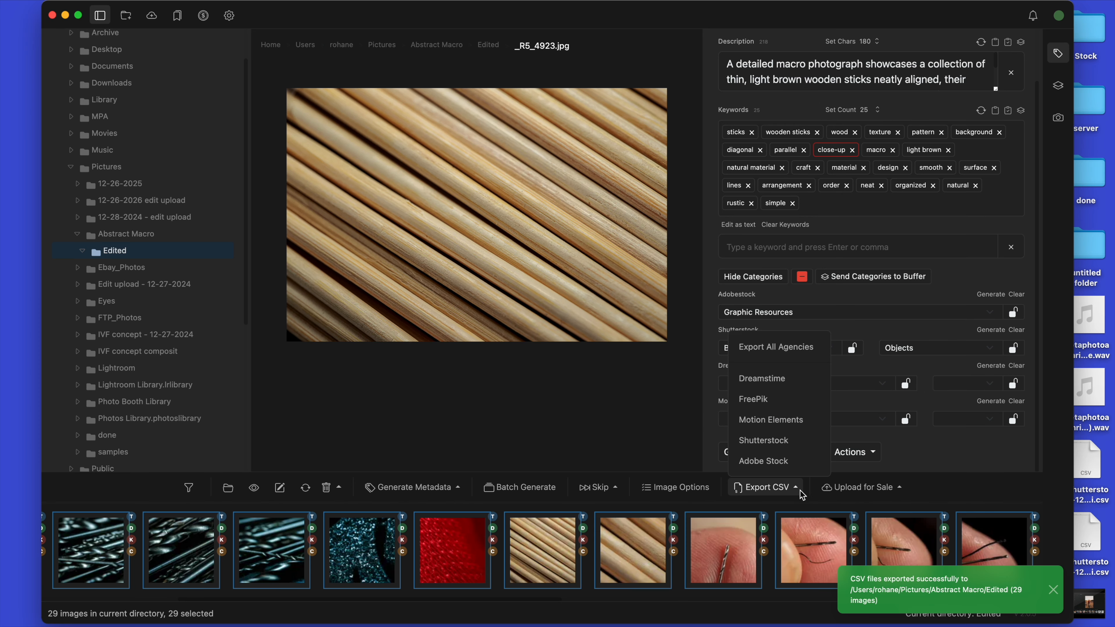
pyautogui.click(807, 379)
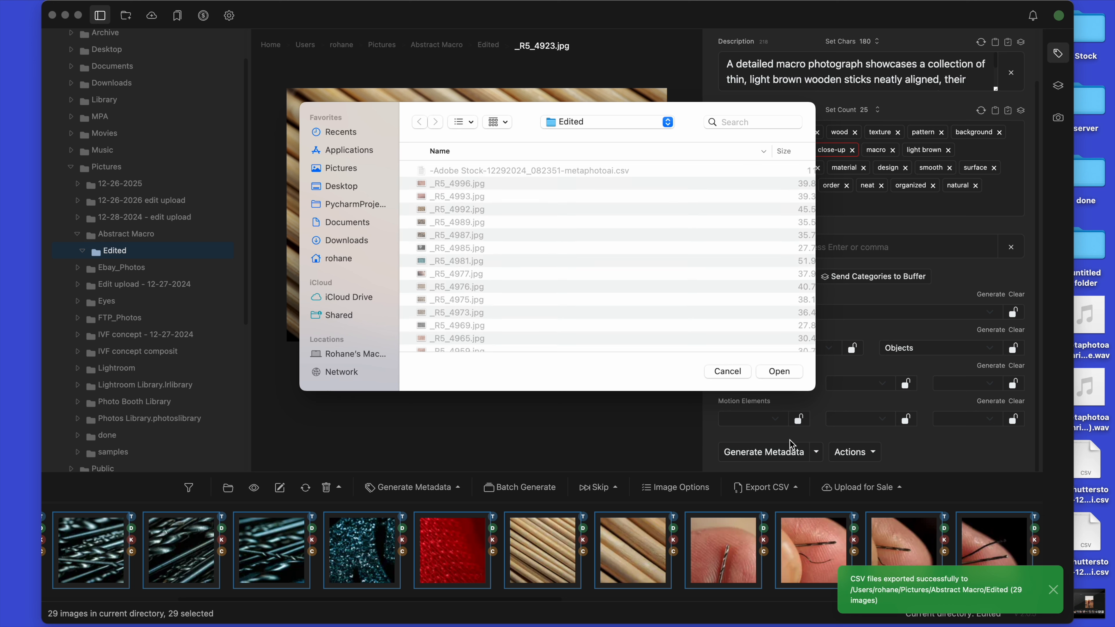
pyautogui.click(778, 372)
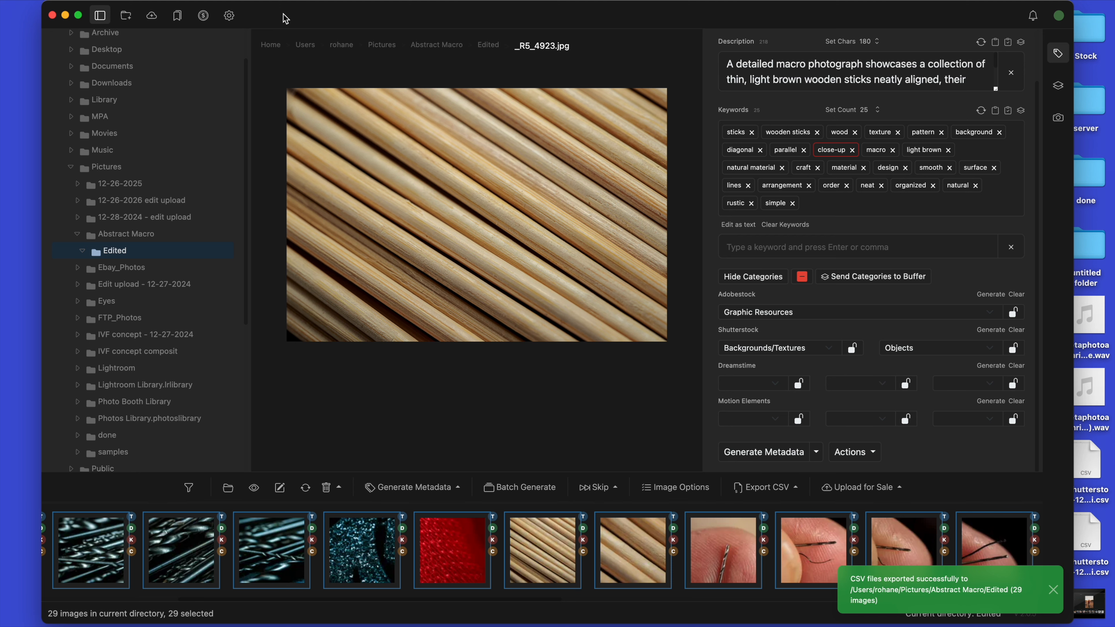
# Step: Switch to the Safari browser and open the not-submitted photos of the Shutterstock Contributor portfolio in a new tab
pyautogui.press('super+h')
pyautogui.click(424, 389)
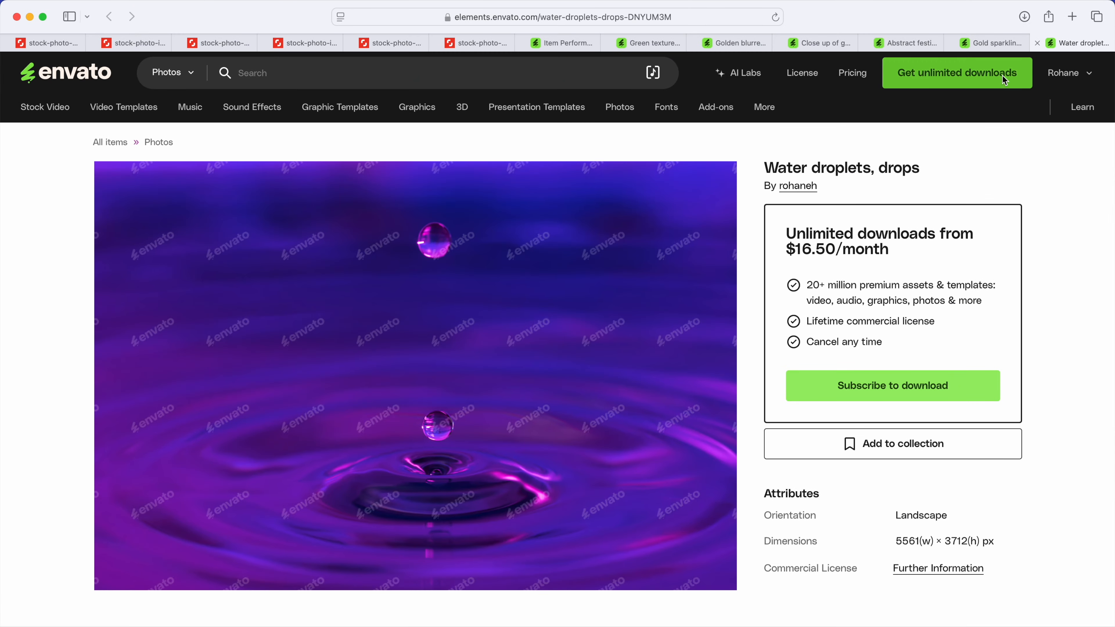
pyautogui.click(1071, 19)
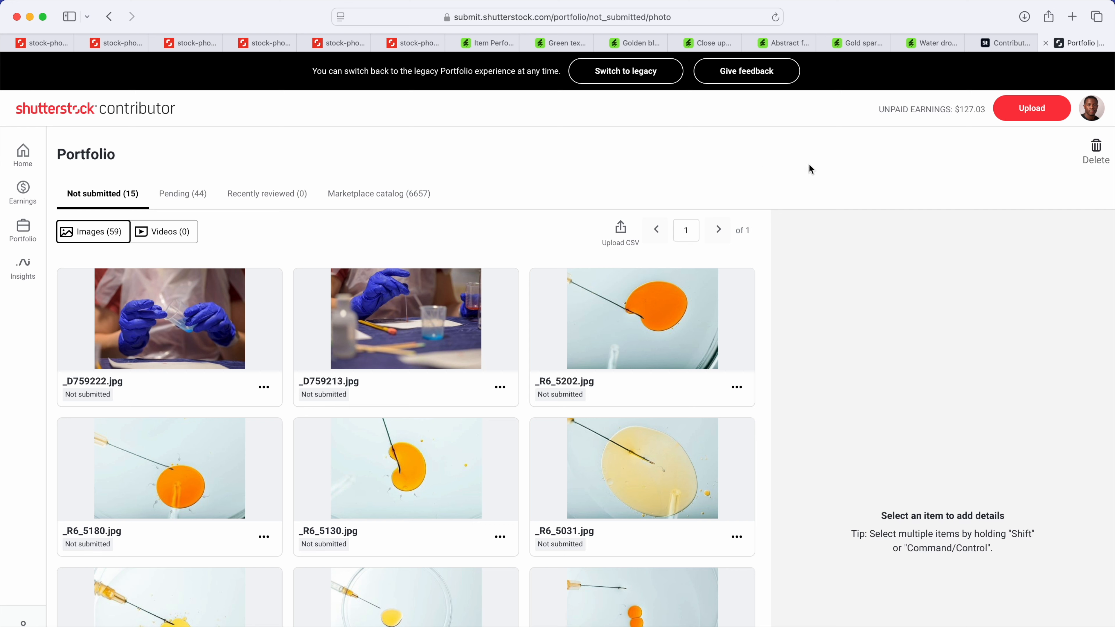
# Step: Upload the 29 JPG photos from the Edited folder to the portfolio and dismiss the upload progress once it ends
pyautogui.click(1047, 118)
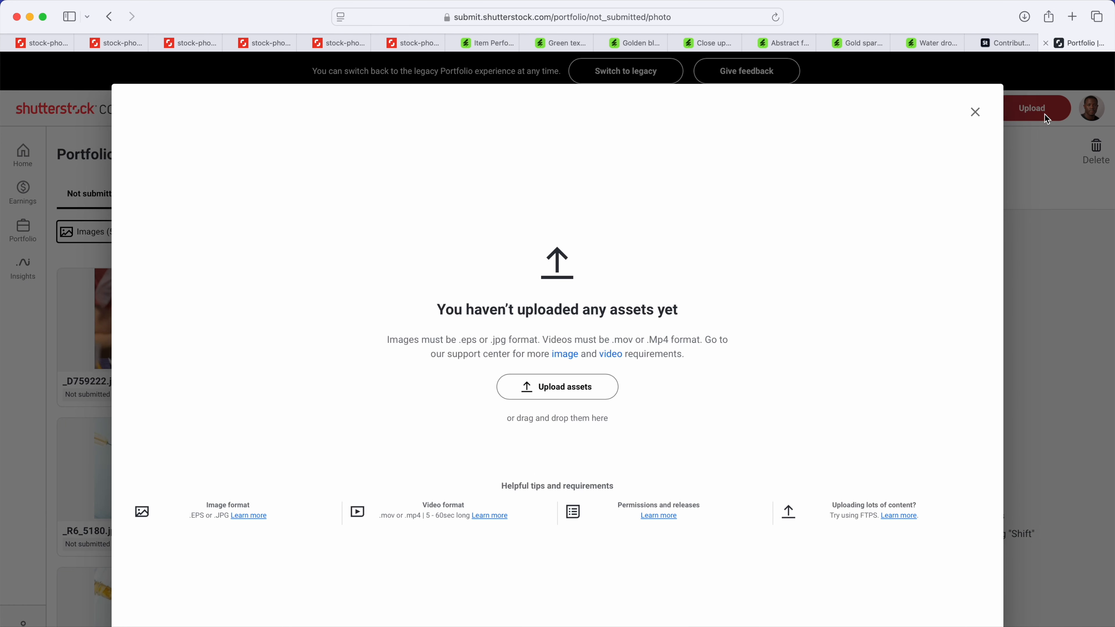
pyautogui.click(584, 393)
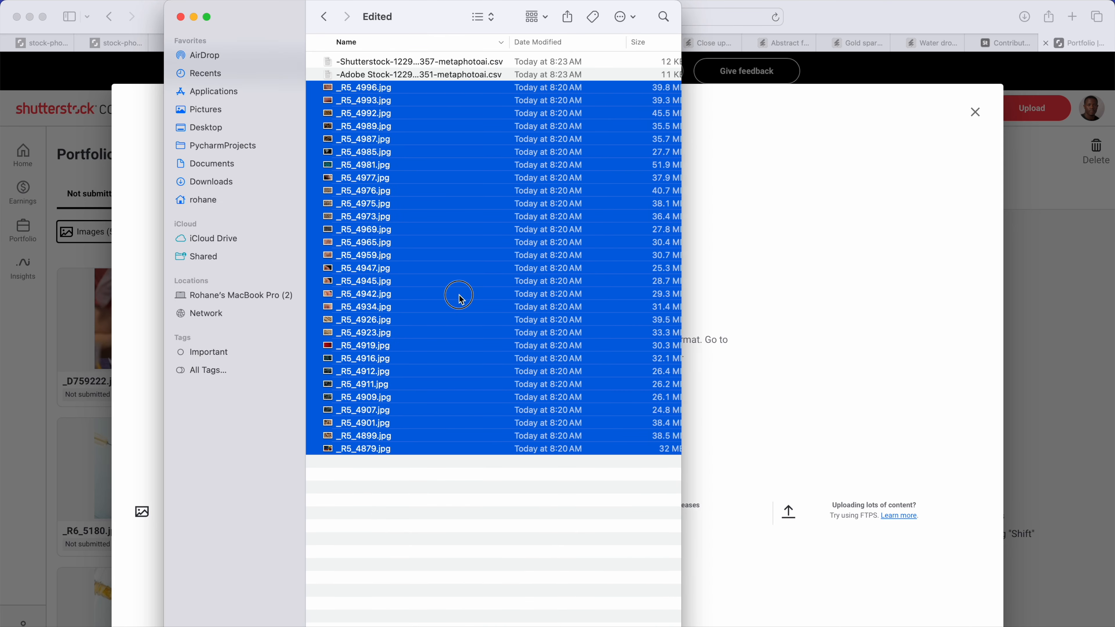
pyautogui.moveTo(458, 294); pyautogui.dragTo(741, 330)
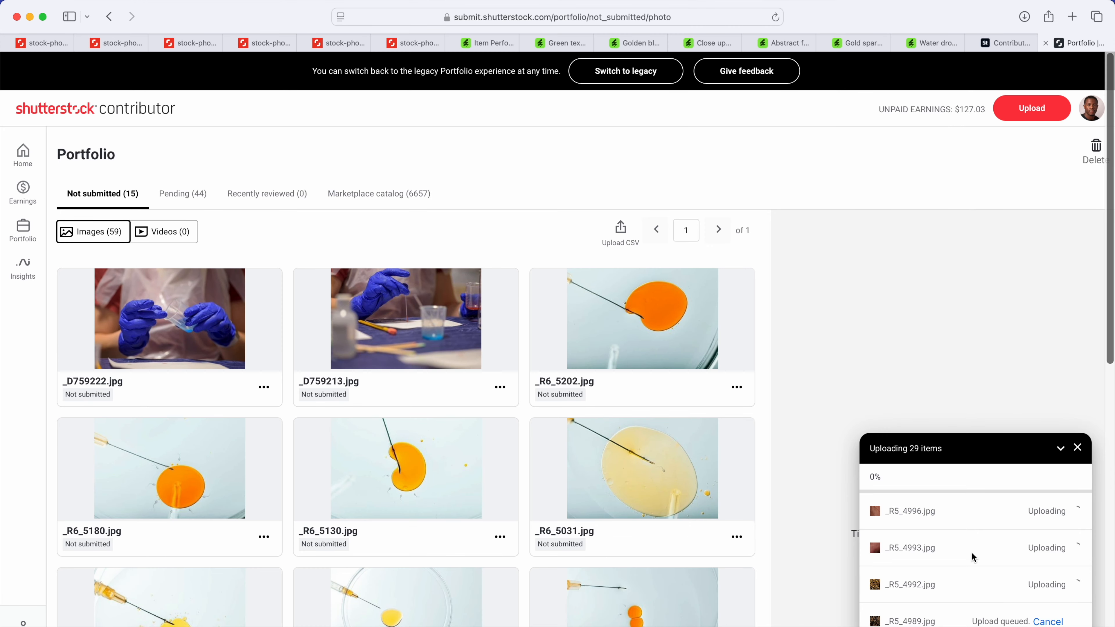
pyautogui.scroll(-10, 972, 556)
pyautogui.scroll(10, 972, 557)
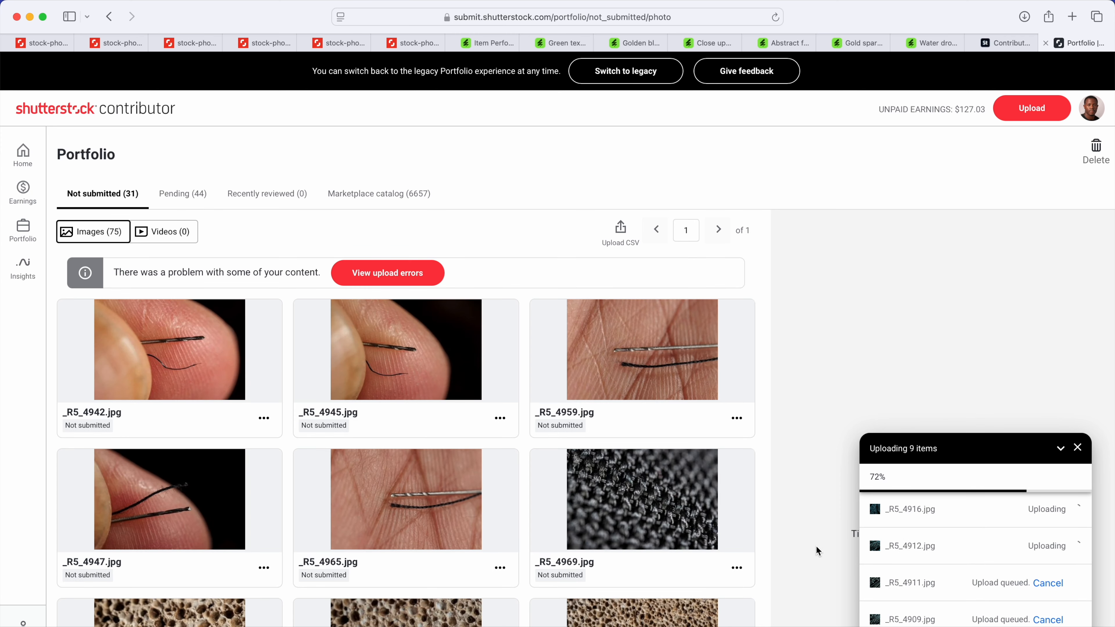
pyautogui.click(1077, 447)
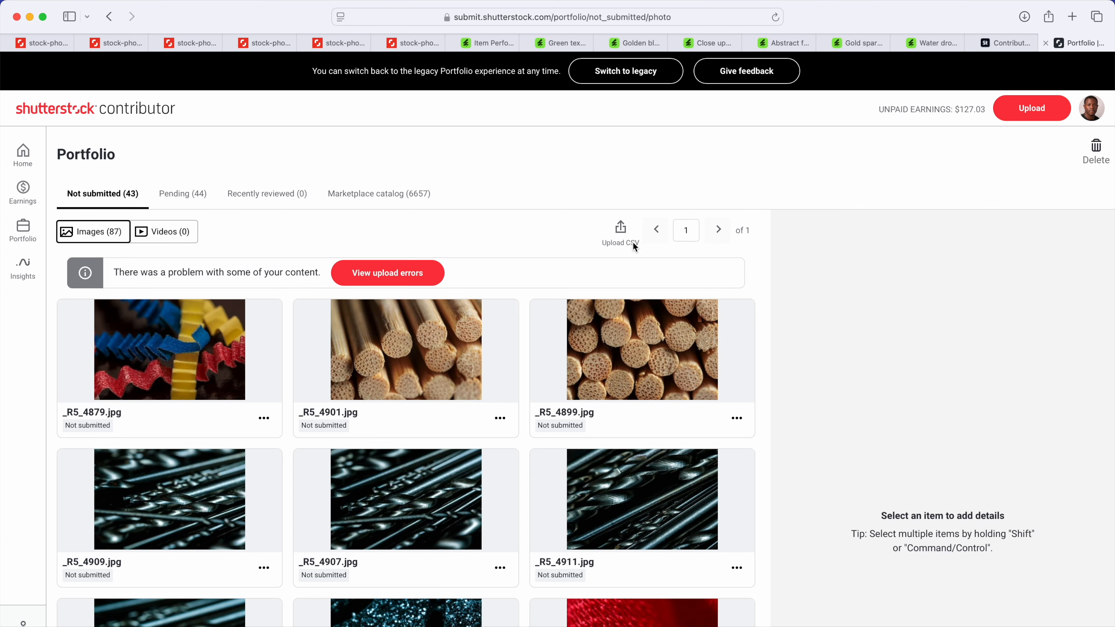
# Step: Upload the metadata file -Shutterstock-12292024_082357-metaphotoai.csv from Pictures > Abstract Macro > Edited and close the processing report
pyautogui.click(619, 225)
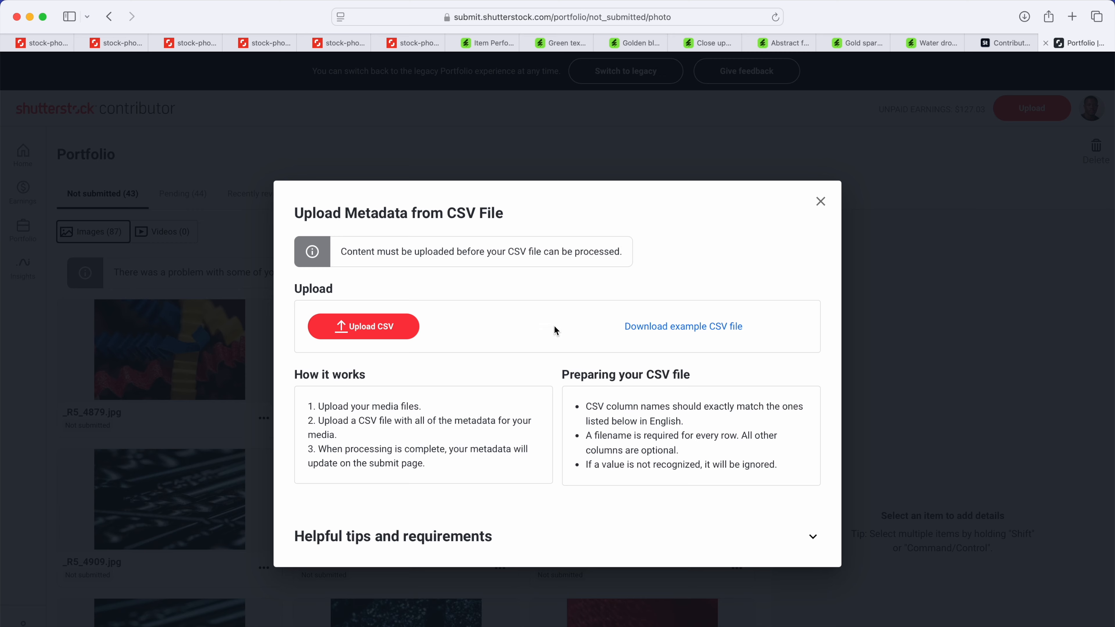
pyautogui.click(403, 330)
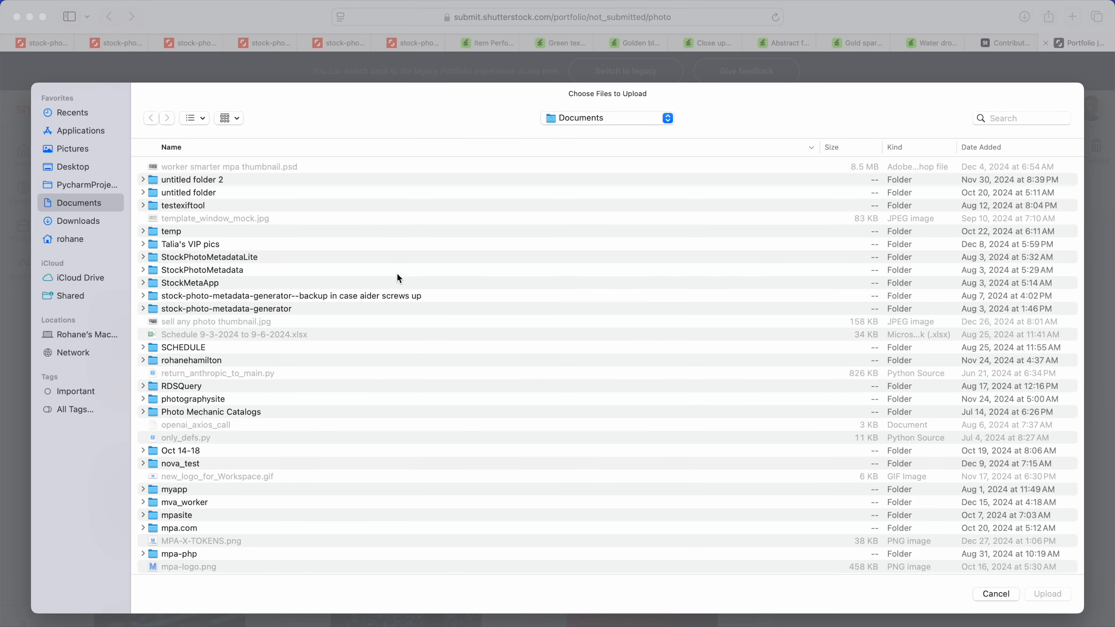
pyautogui.click(75, 152)
pyautogui.scroll(-1, 210, 406)
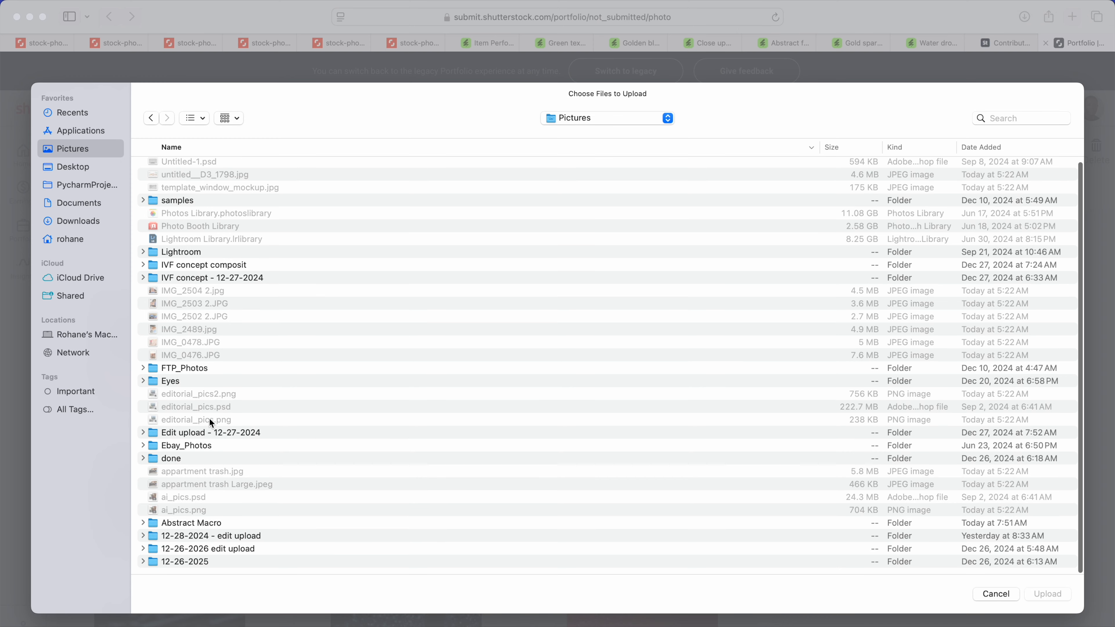
pyautogui.doubleClick(191, 526)
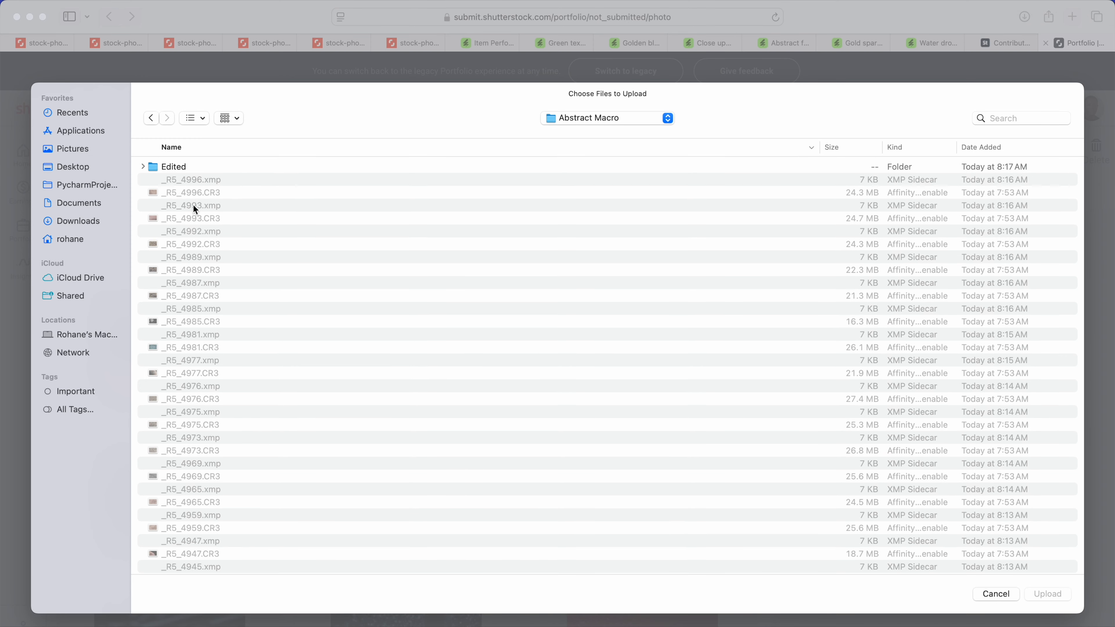
pyautogui.doubleClick(183, 171)
pyautogui.click(222, 170)
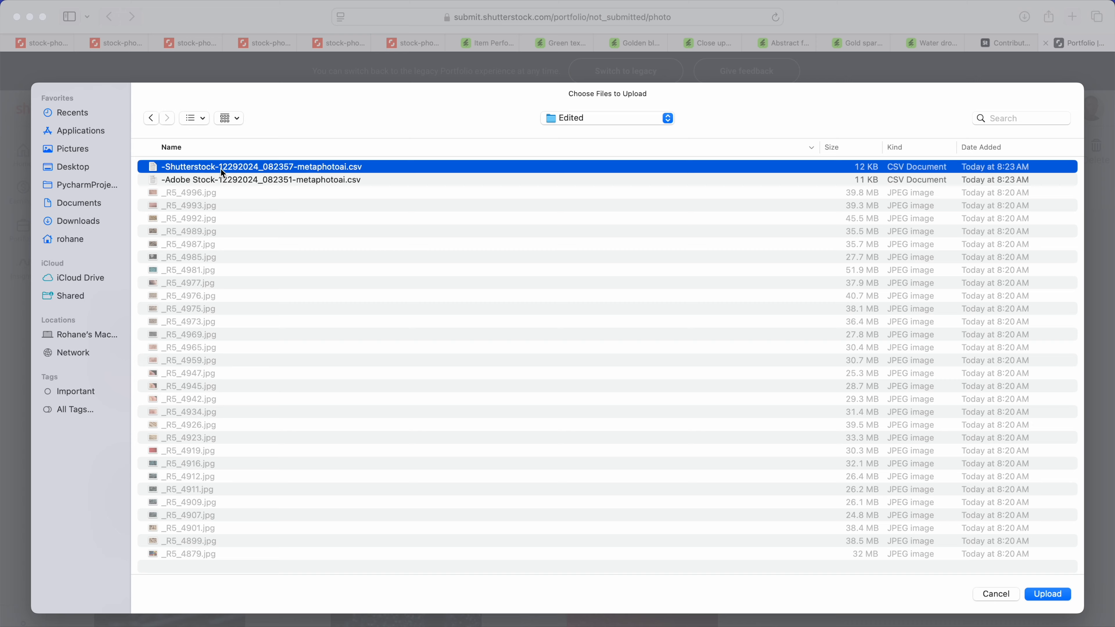
pyautogui.click(1049, 594)
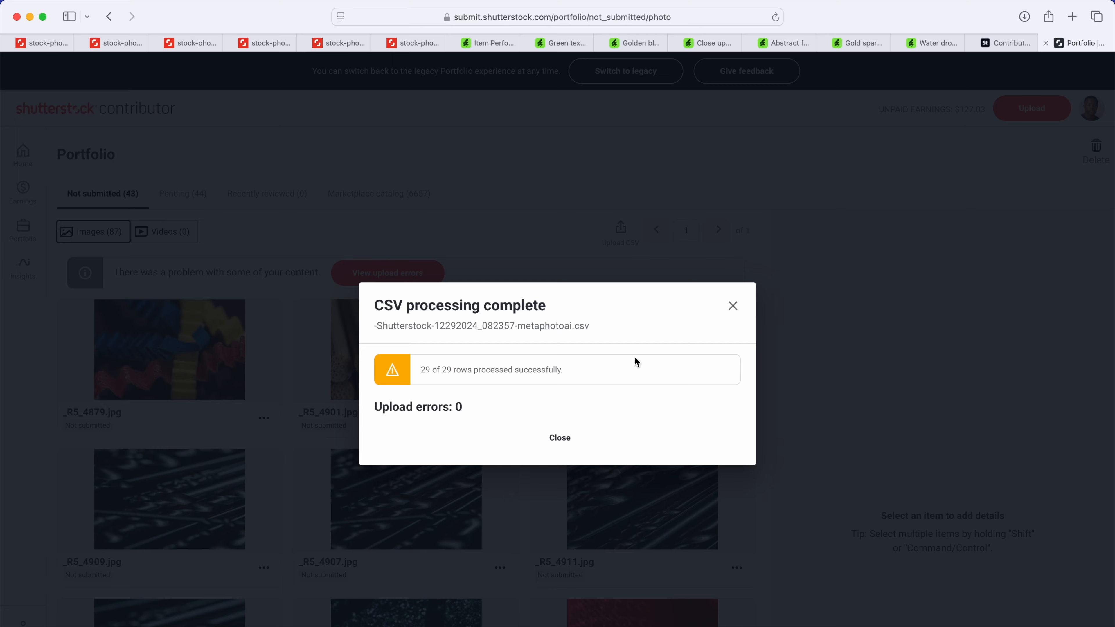
pyautogui.click(733, 306)
# Step: Reload the portfolio page and view the imported description and keywords of _R5_4879.jpg
pyautogui.click(776, 18)
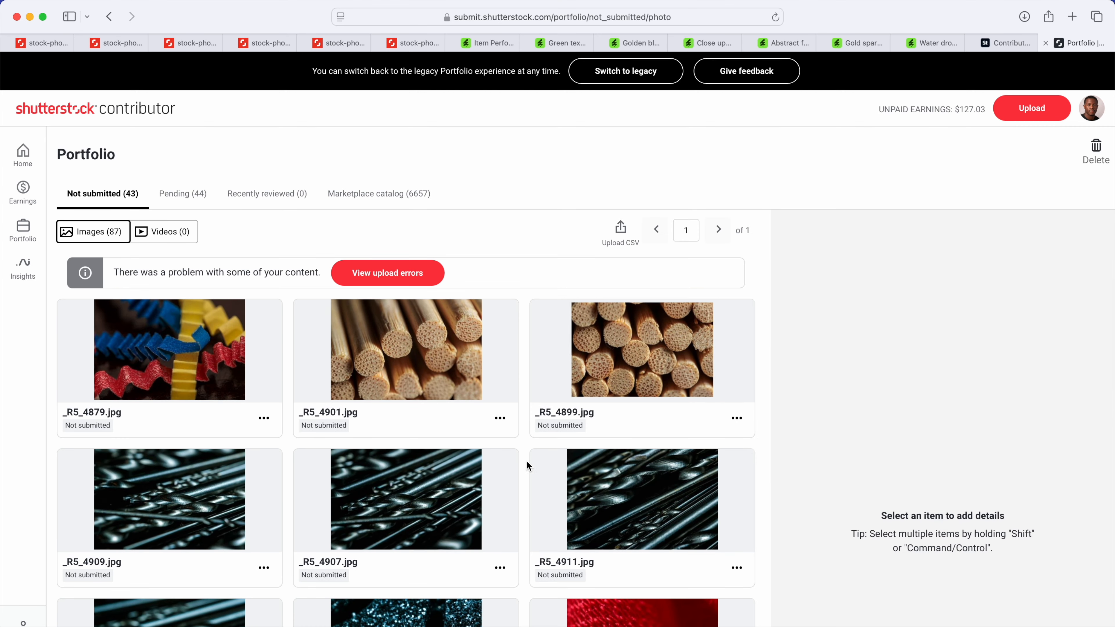
pyautogui.scroll(-3, 562, 368)
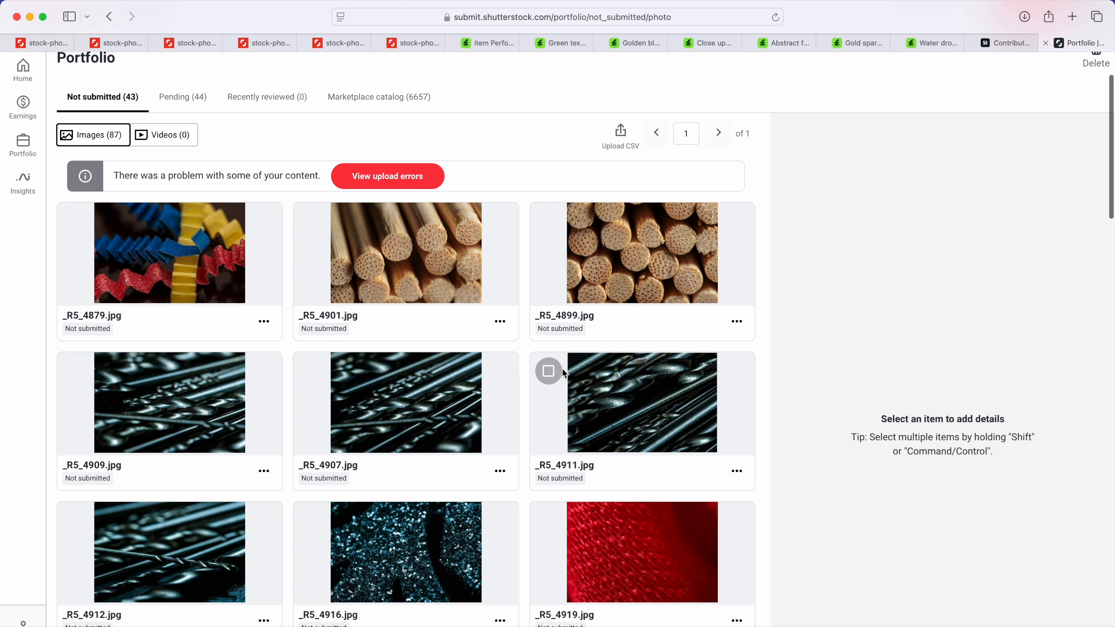
pyautogui.click(211, 283)
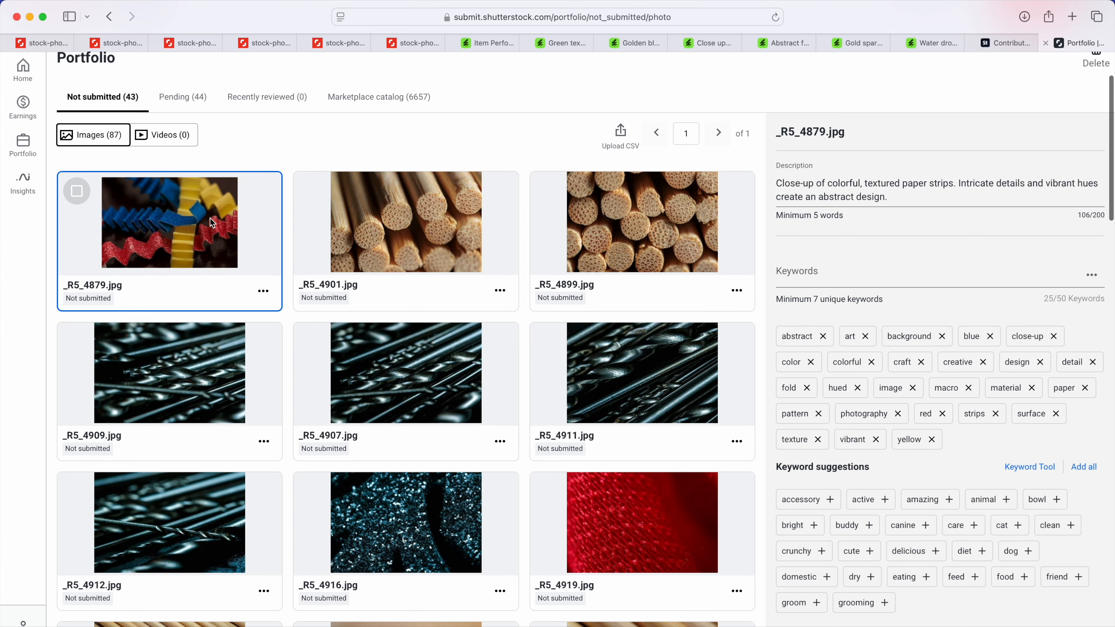
# Step: Review the imported keywords and categories of _R5_4879.jpg, _R5_4901.jpg and _R5_4907.jpg
pyautogui.scroll(-6, 881, 399)
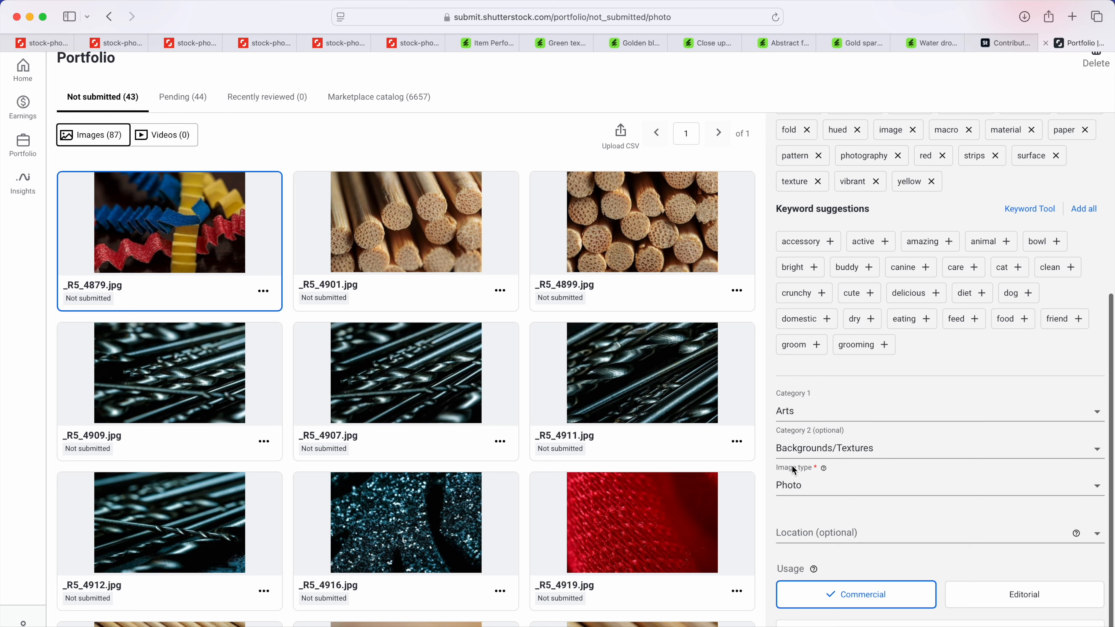
pyautogui.scroll(2, 517, 266)
pyautogui.scroll(-2, 518, 262)
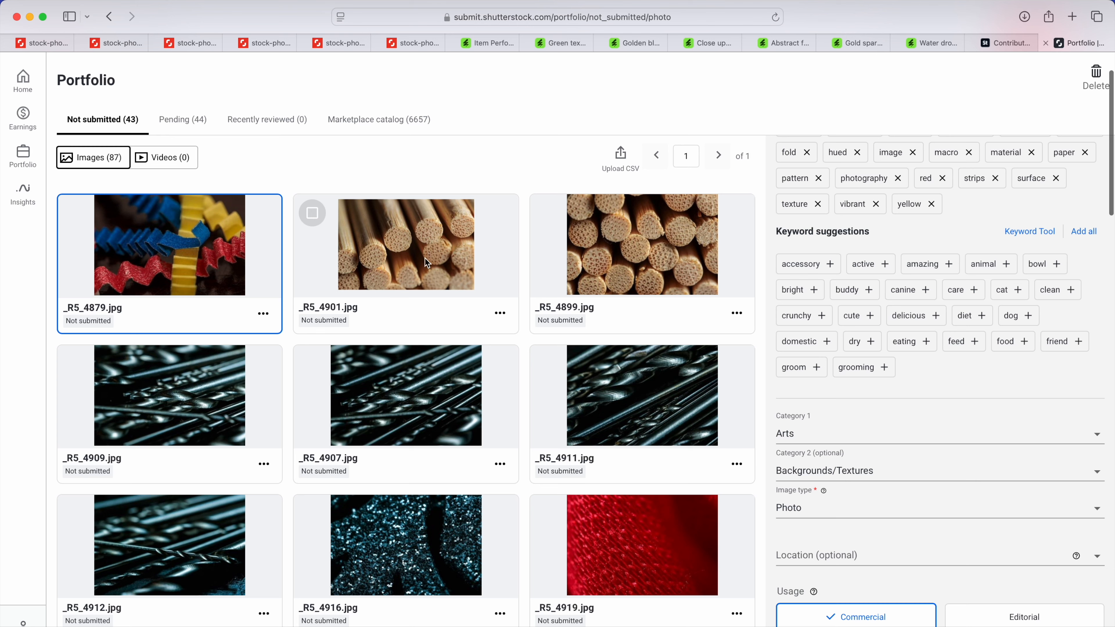
pyautogui.click(428, 262)
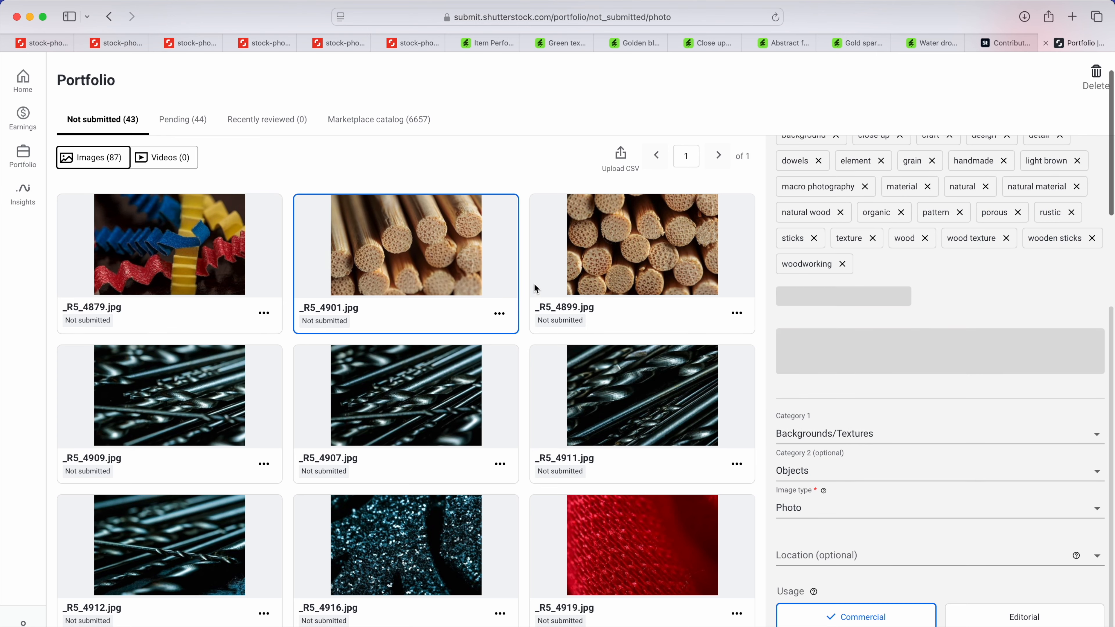
pyautogui.click(445, 403)
pyautogui.scroll(-3, 351, 440)
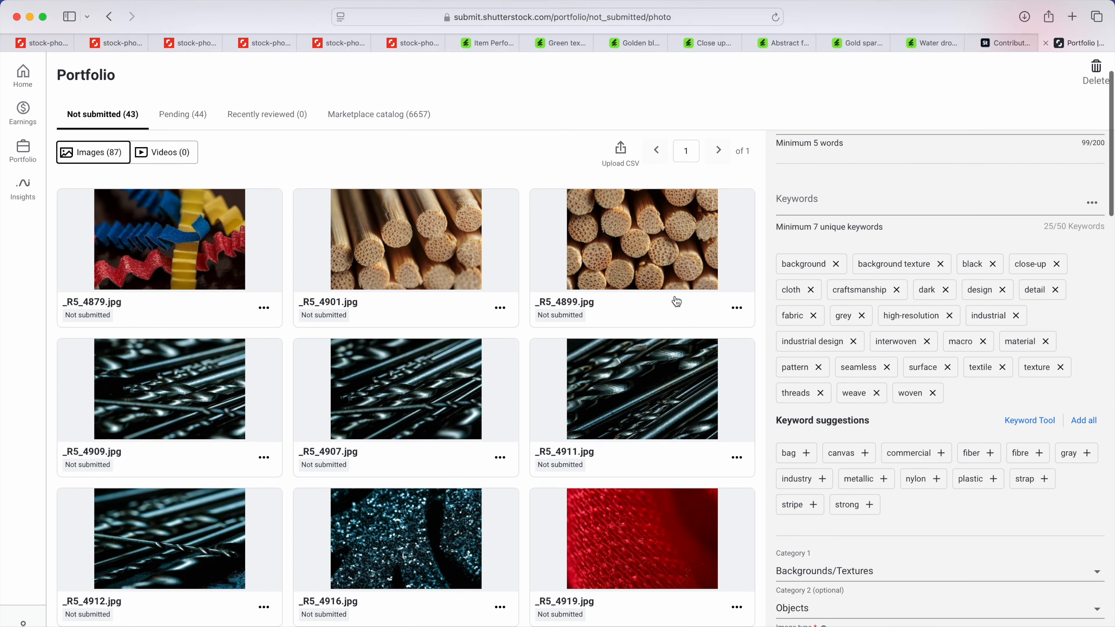
# Step: Select 17 of the uploaded photos, skipping near-duplicates such as _R5_4899.jpg, _R5_4909.jpg and _R5_4926.jpg, and submit them for review
pyautogui.scroll(1, 674, 301)
pyautogui.click(77, 214)
pyautogui.scroll(-5, 405, 307)
pyautogui.click(406, 220)
pyautogui.click(642, 324)
pyautogui.scroll(-6, 439, 334)
pyautogui.click(615, 373)
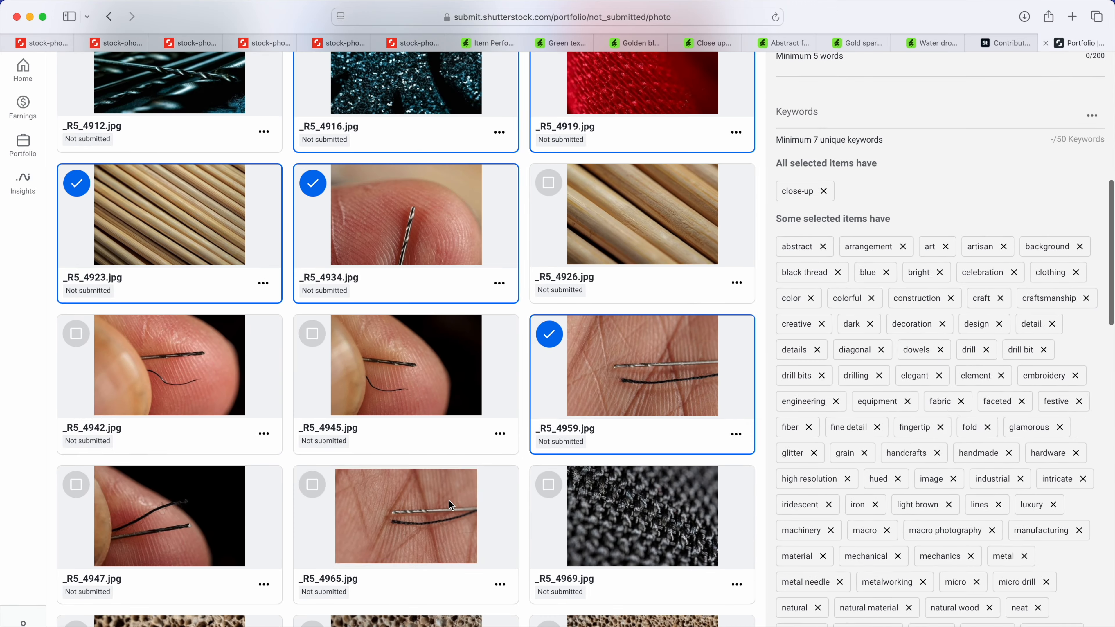
pyautogui.scroll(-8, 483, 334)
pyautogui.click(605, 261)
pyautogui.click(413, 338)
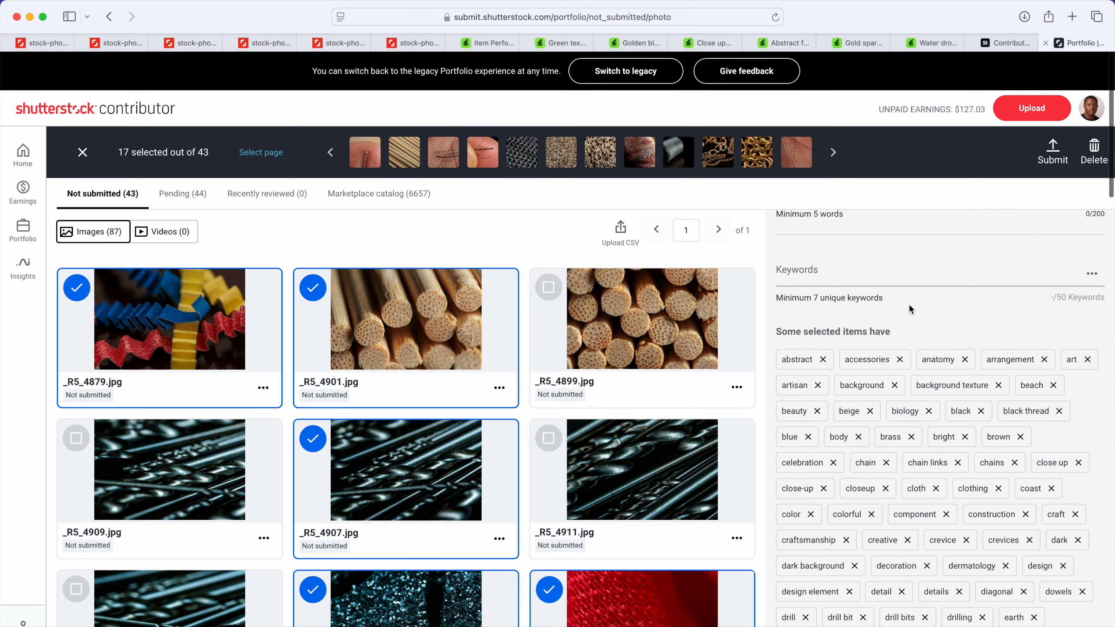
pyautogui.scroll(-10, 935, 417)
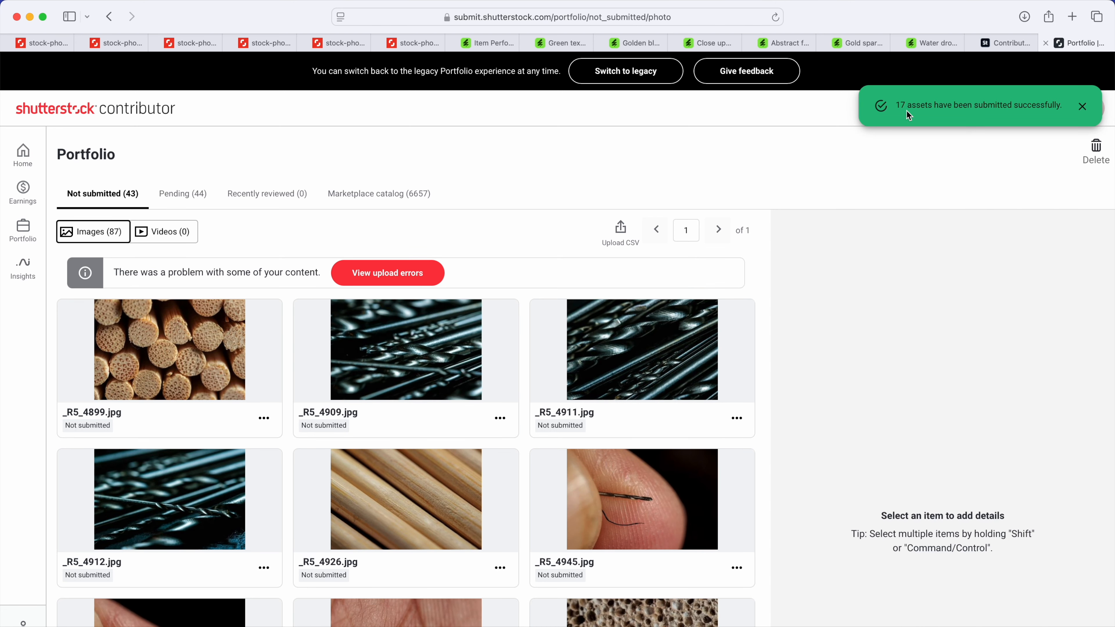
pyautogui.moveTo(747, 329)
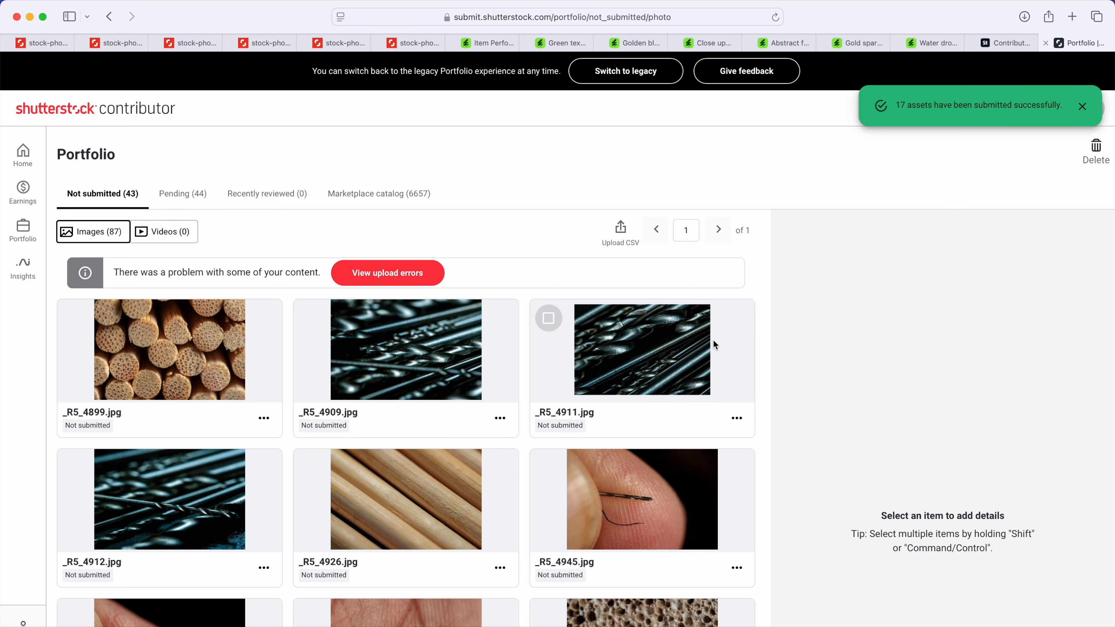
# Step: Switch to the Adobe Stock contributor page and upload the 29 JPG photos from the Edited folder
pyautogui.click(1006, 42)
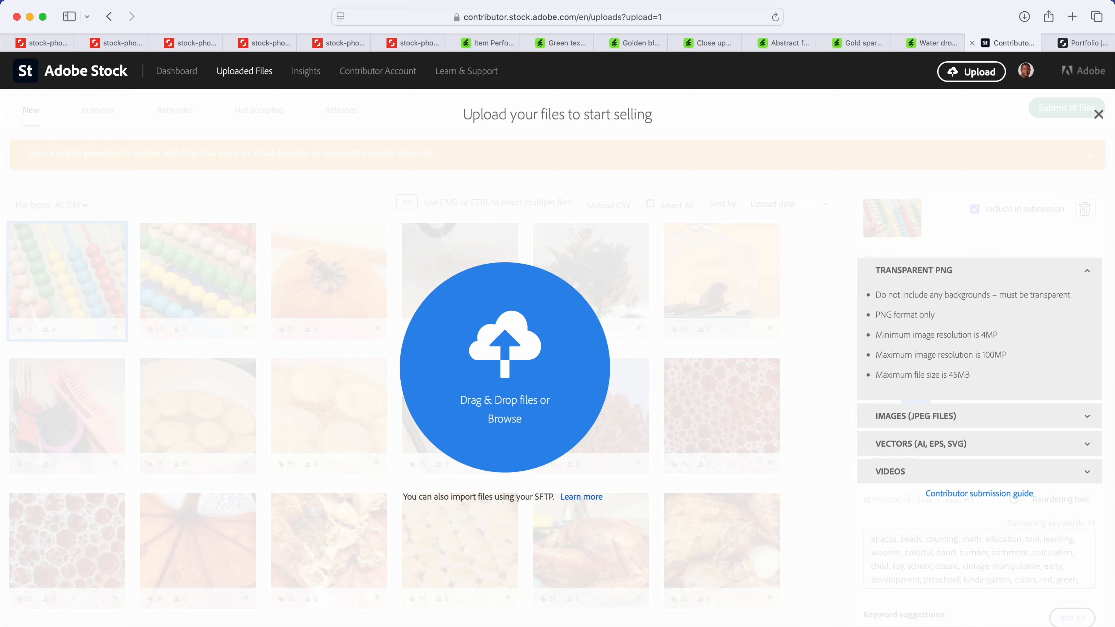
pyautogui.press('super+Tab')
pyautogui.moveTo(448, 269); pyautogui.dragTo(719, 331)
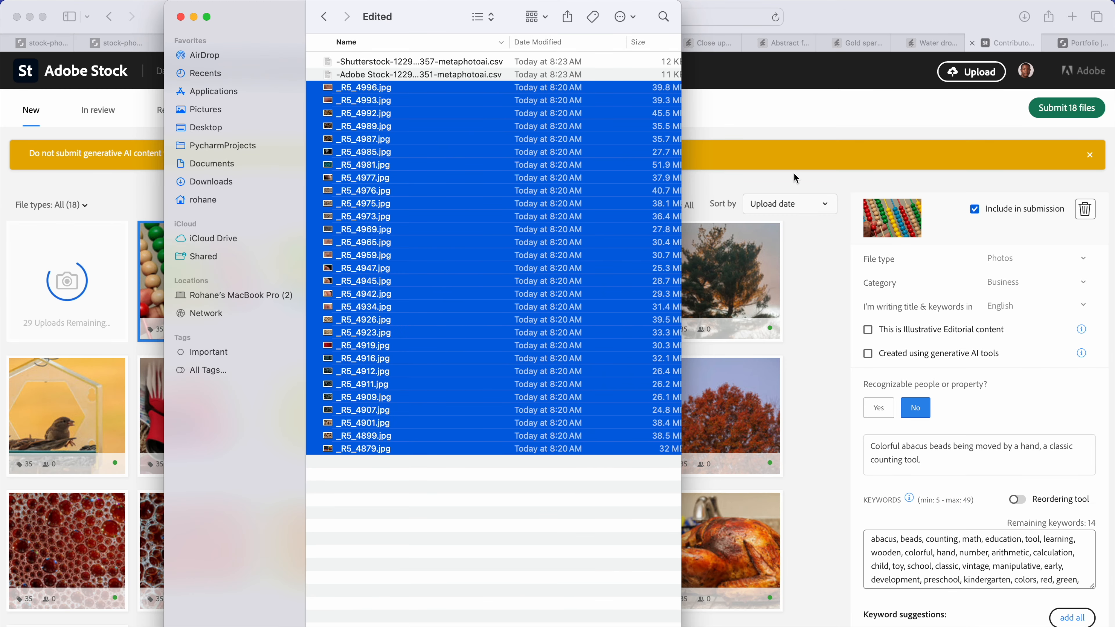
pyautogui.click(829, 131)
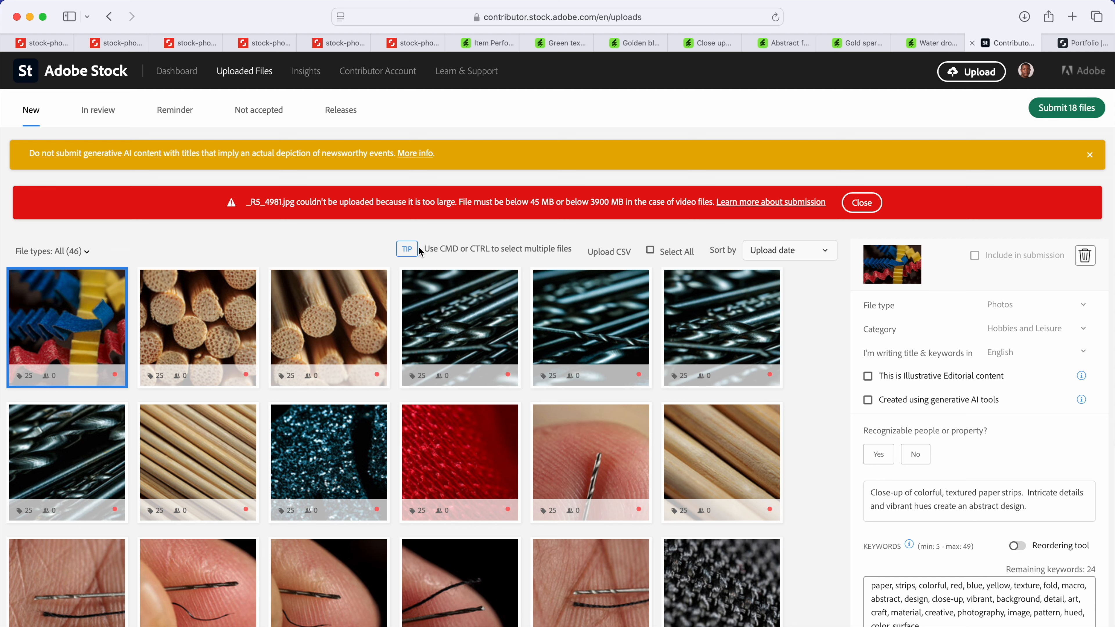
# Step: Check the file size of _R5_4981.jpg in the Edited folder in Finder
pyautogui.press('super+Tab')
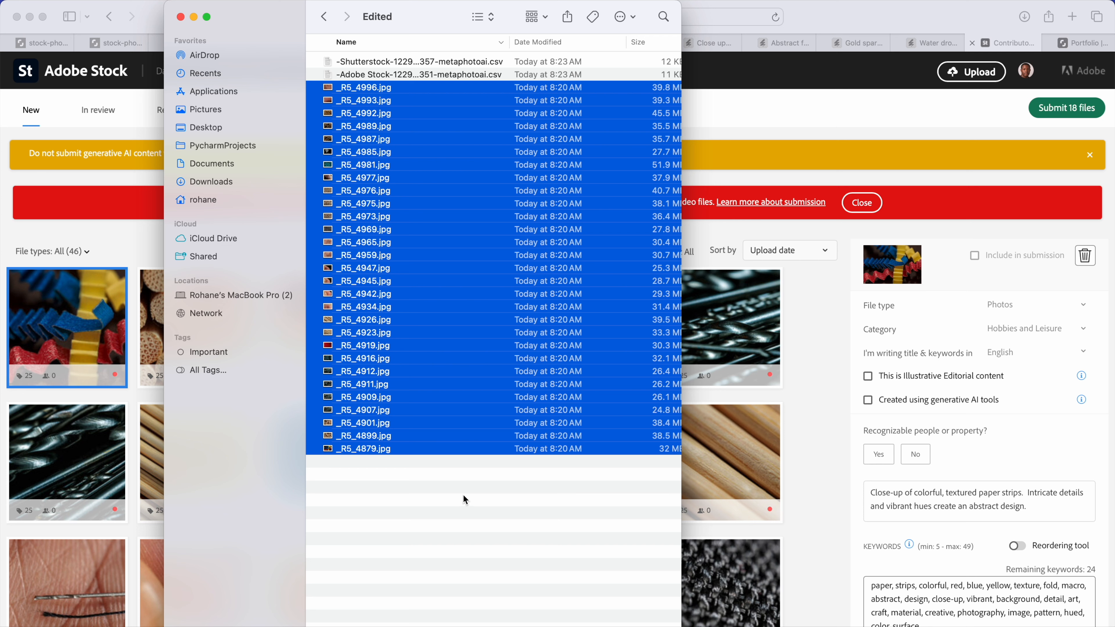
pyautogui.click(634, 170)
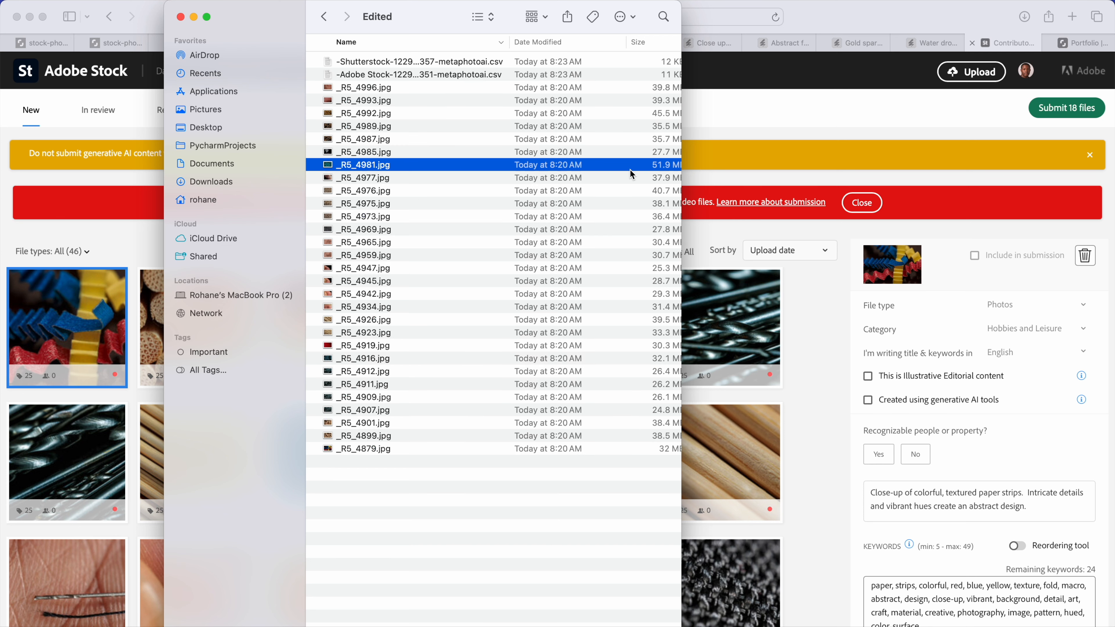
pyautogui.click(626, 192)
pyautogui.click(630, 170)
pyautogui.hscroll(3, 629, 171)
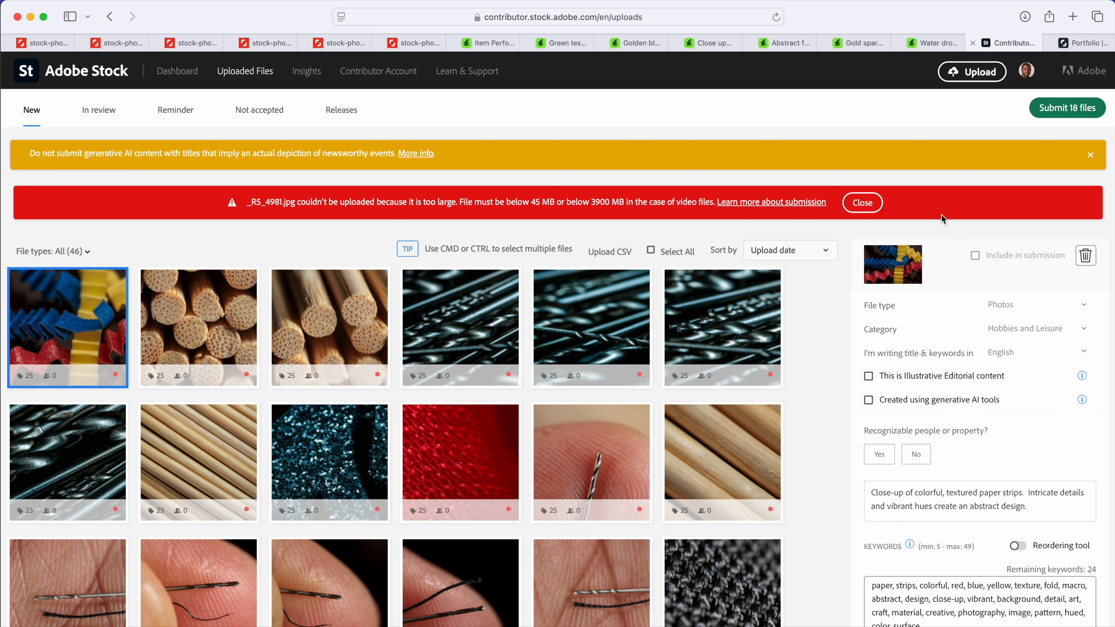
# Step: Upload the metadata file -Adobe Stock-12292024_082351-metaphotoai.csv from the Edited folder and refresh the page to load its data
pyautogui.click(613, 251)
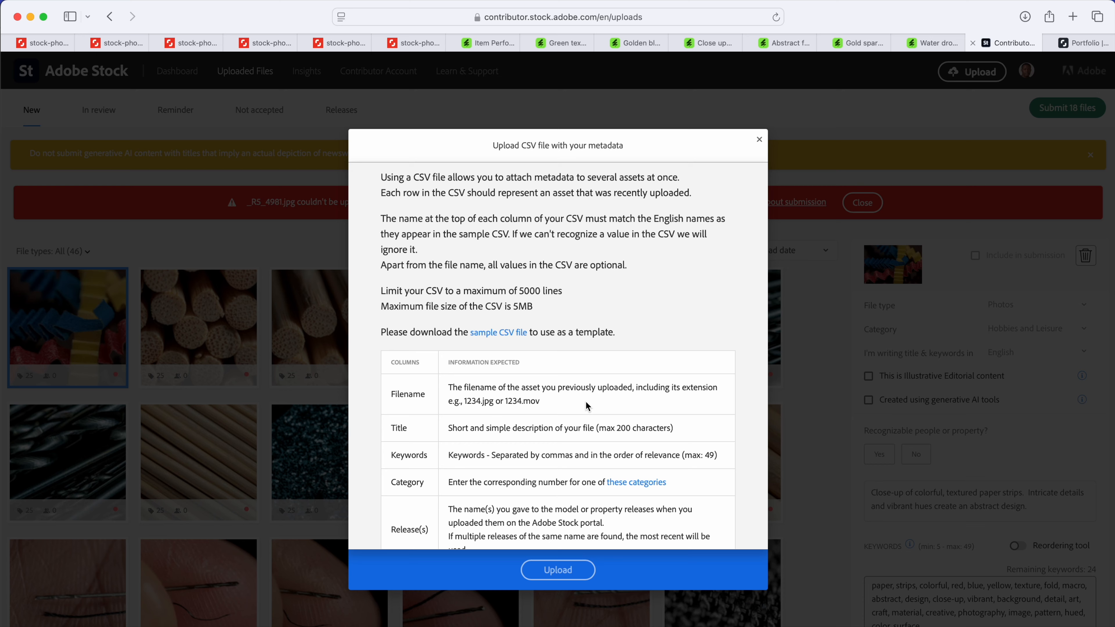
pyautogui.scroll(-5, 552, 395)
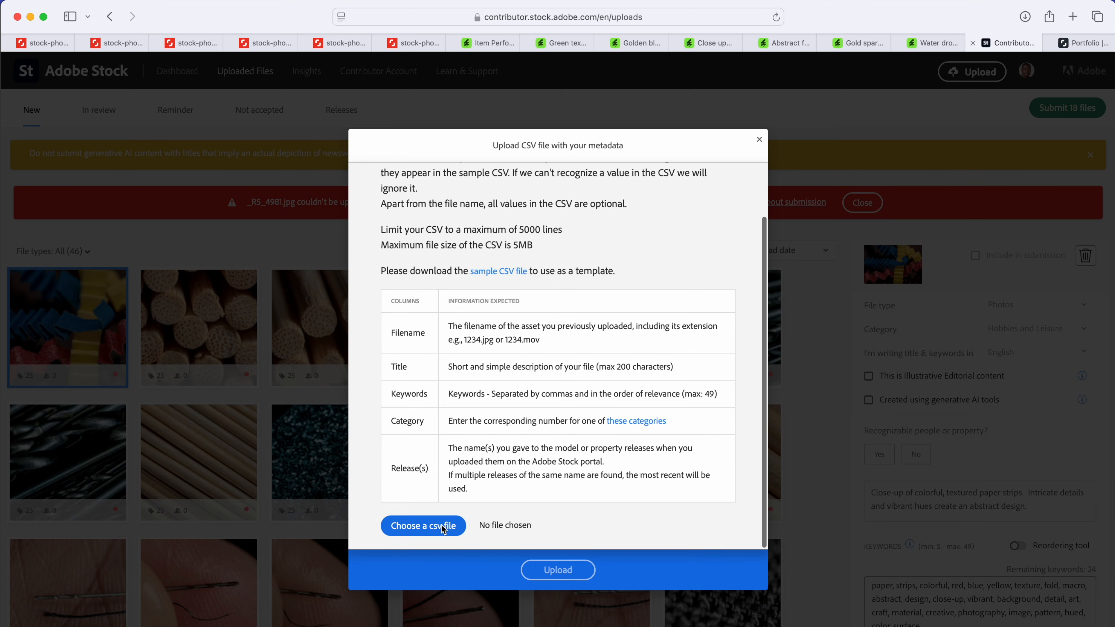
pyautogui.click(442, 529)
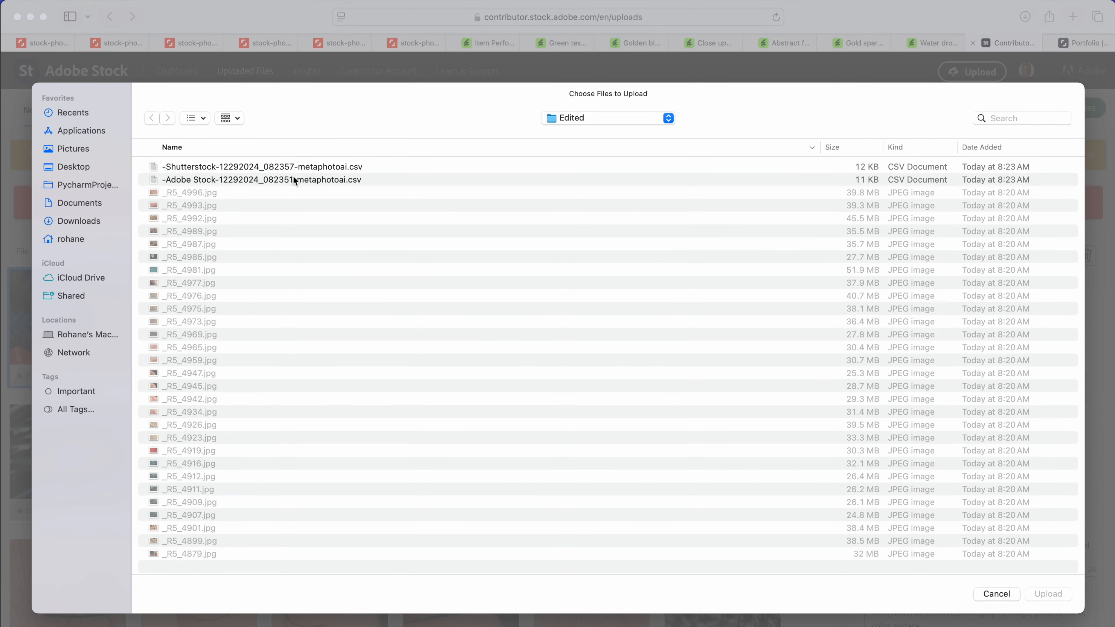
pyautogui.click(296, 180)
pyautogui.click(1068, 593)
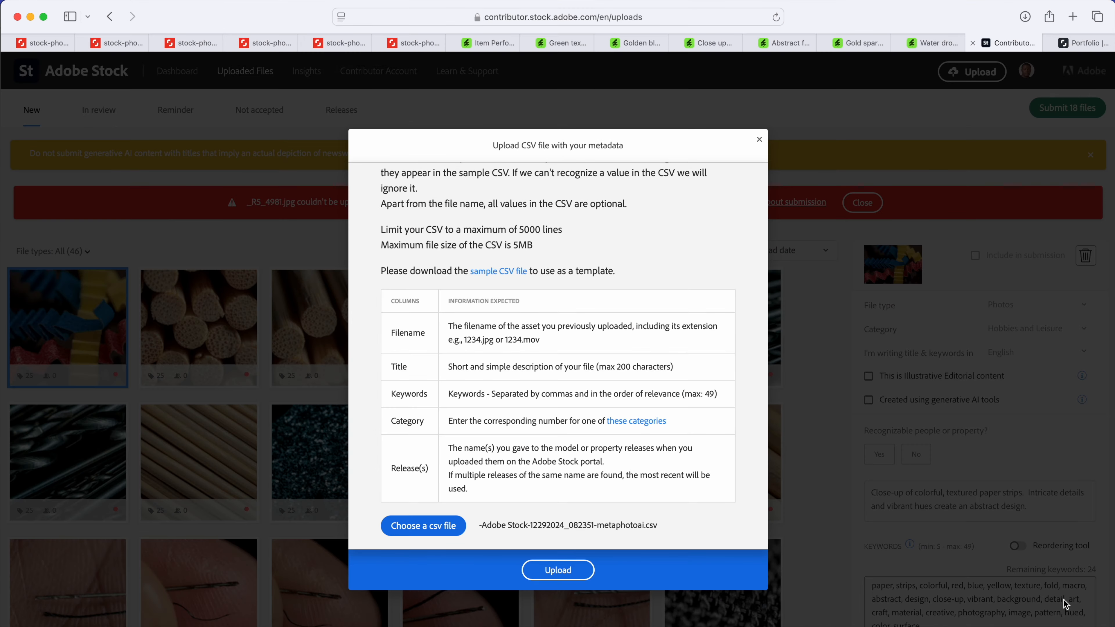
pyautogui.click(568, 575)
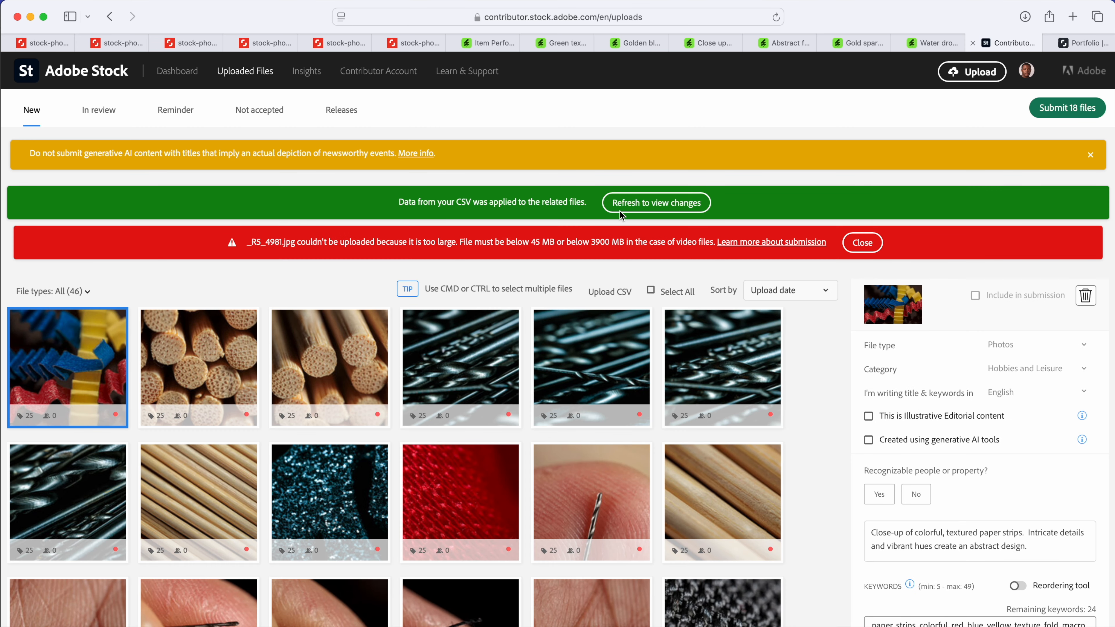
pyautogui.click(648, 205)
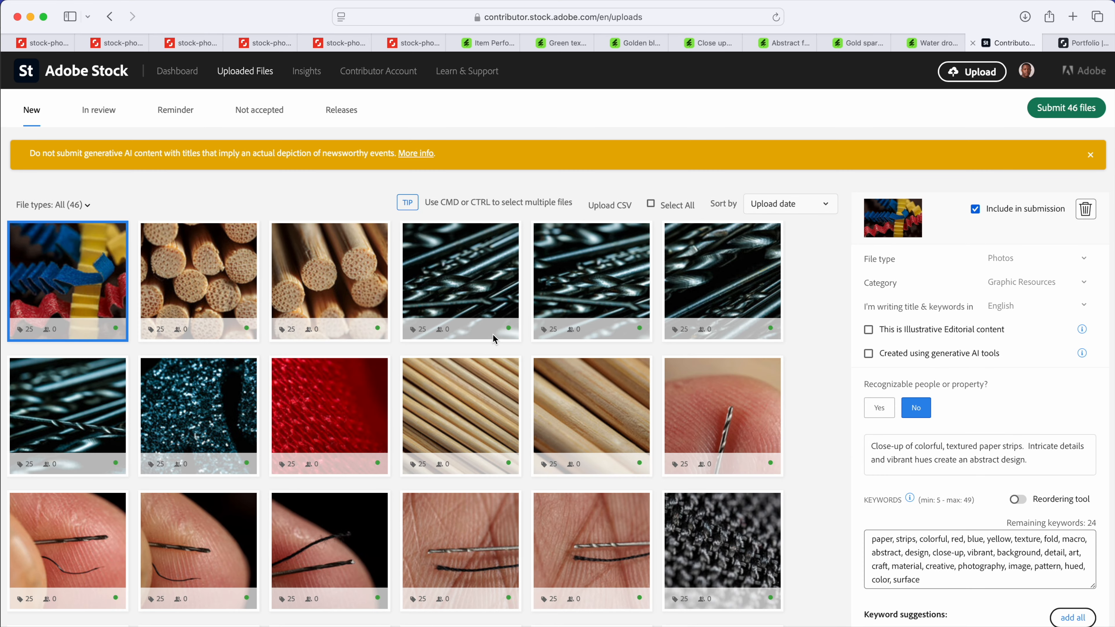
# Step: Look through the grid of new Adobe Stock photos to check their metadata status, and open the file upload page
pyautogui.scroll(-5, 540, 355)
pyautogui.scroll(5, 540, 356)
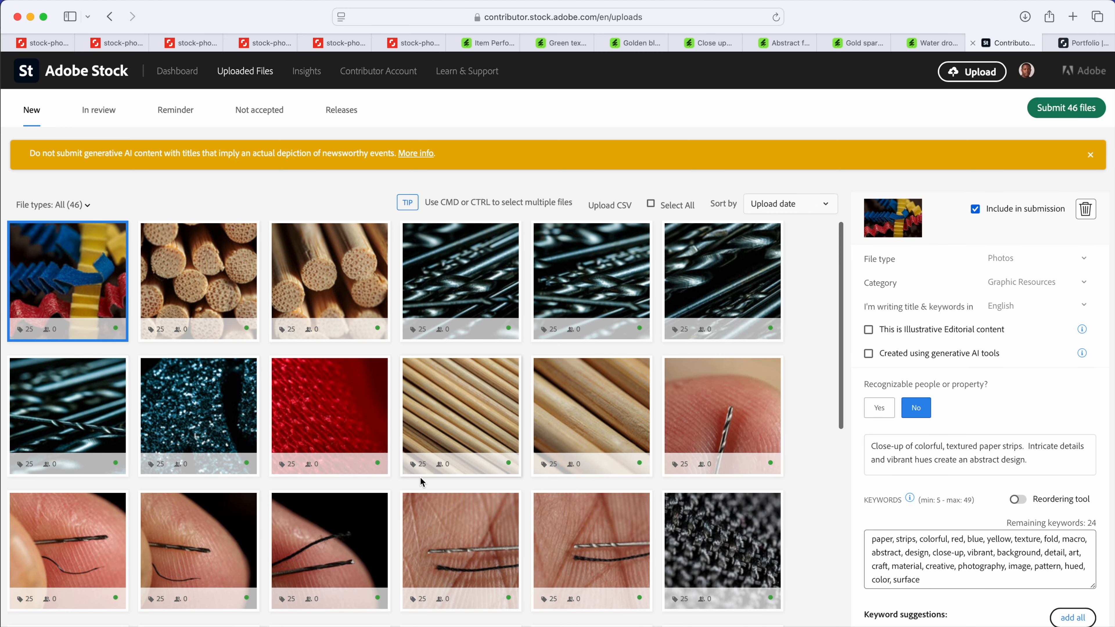
pyautogui.scroll(-5, 421, 481)
pyautogui.scroll(-5, 421, 481)
pyautogui.scroll(10, 420, 482)
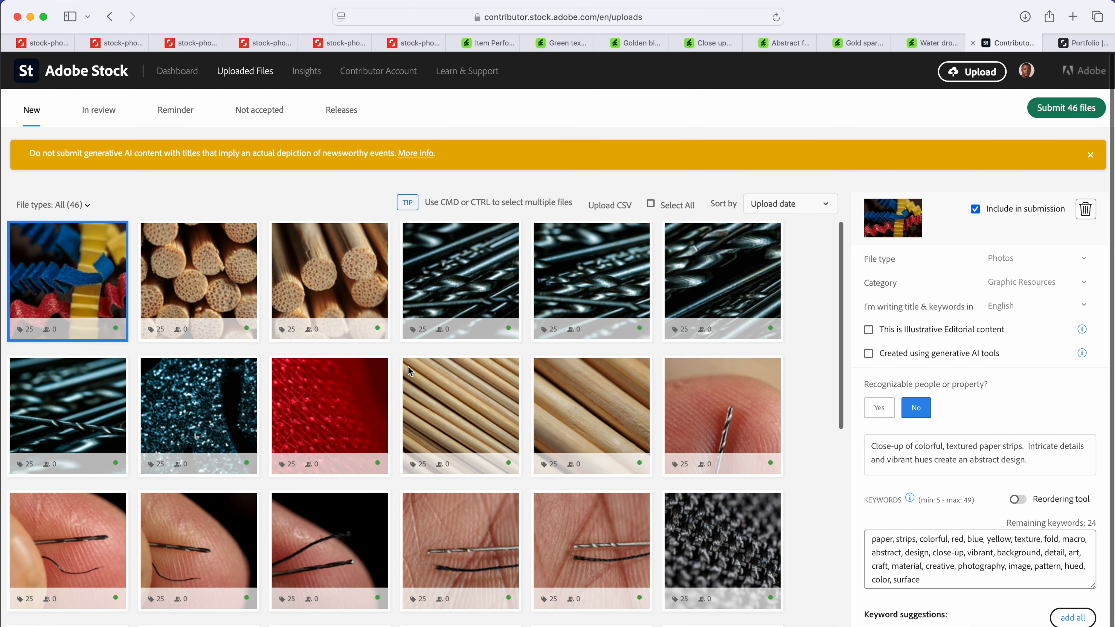
pyautogui.moveTo(491, 362)
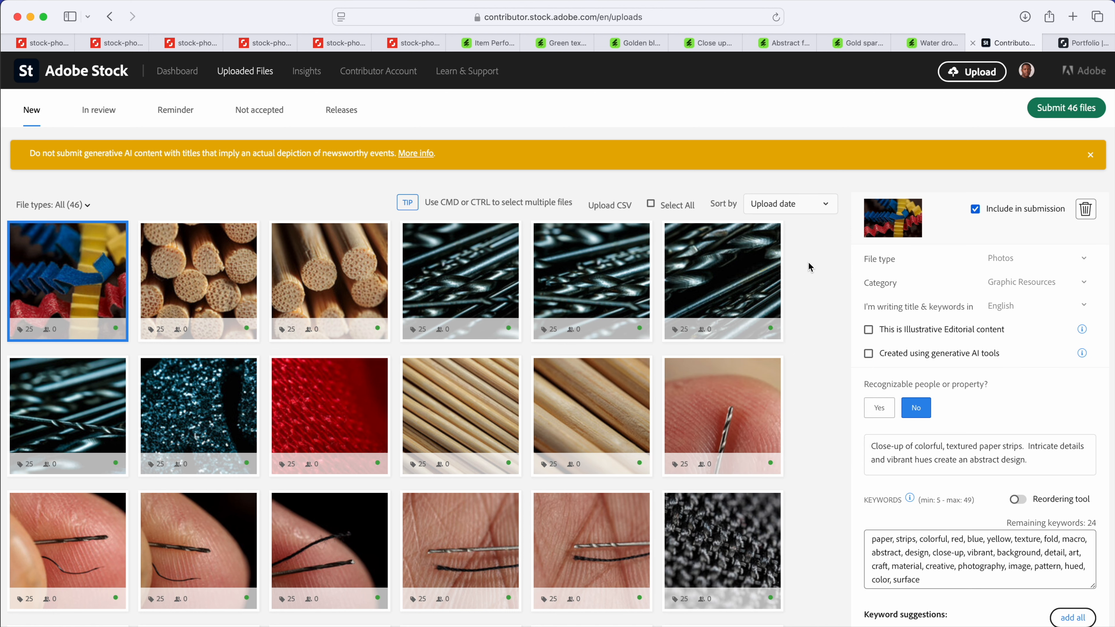
pyautogui.click(973, 74)
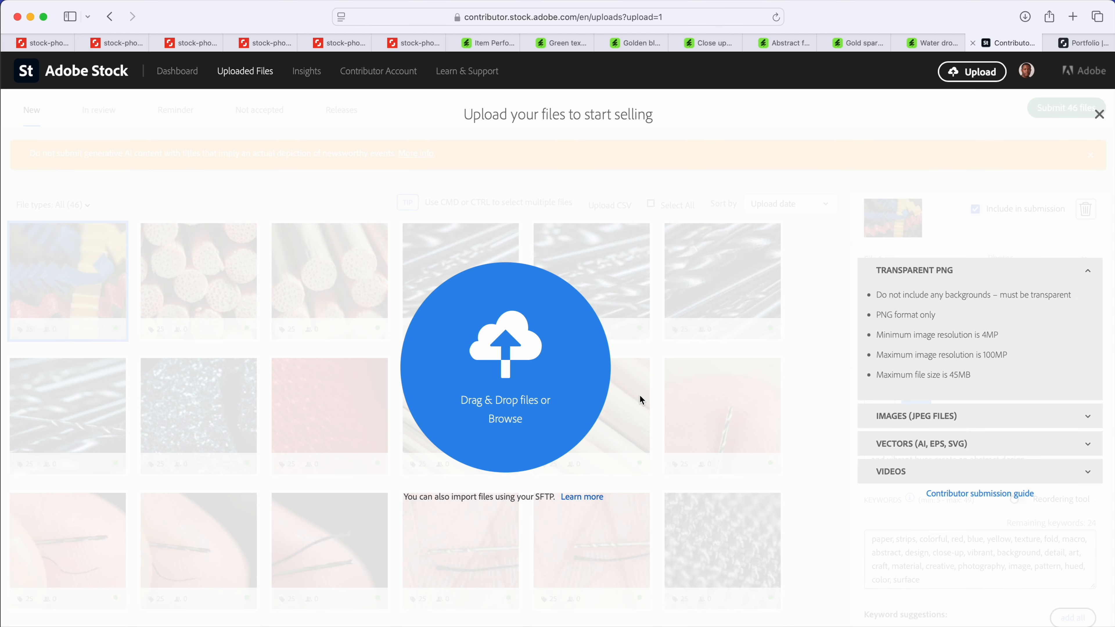